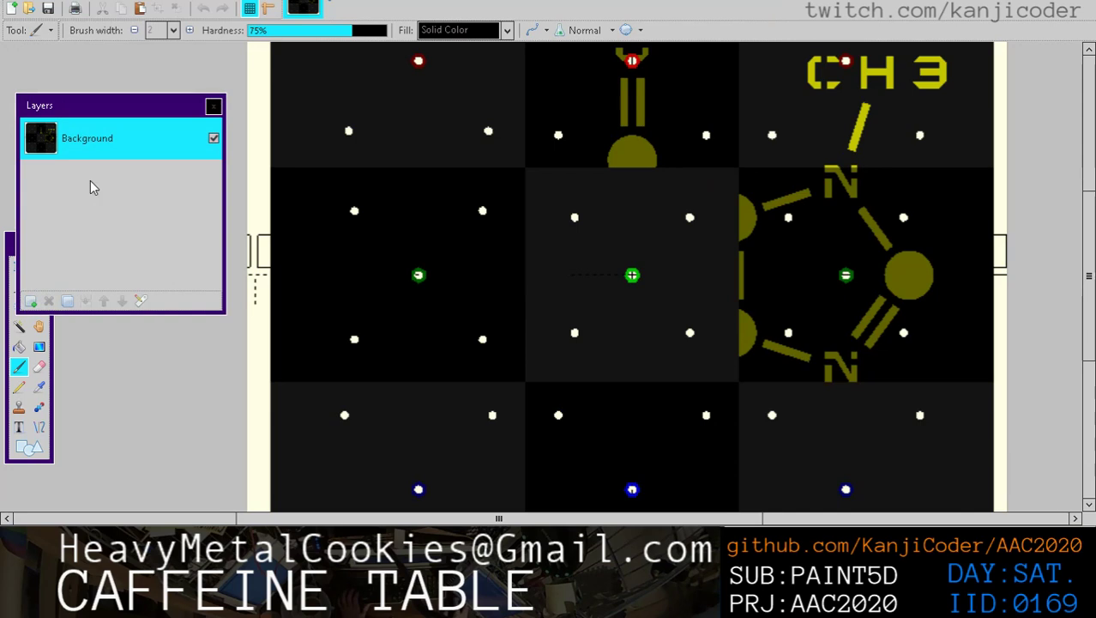
Hide the Layers window and activate the Rectangle Select tool for work at the tabletop's upper-left corner
left_click_drag(96, 108, 118, 174)
key("F7")
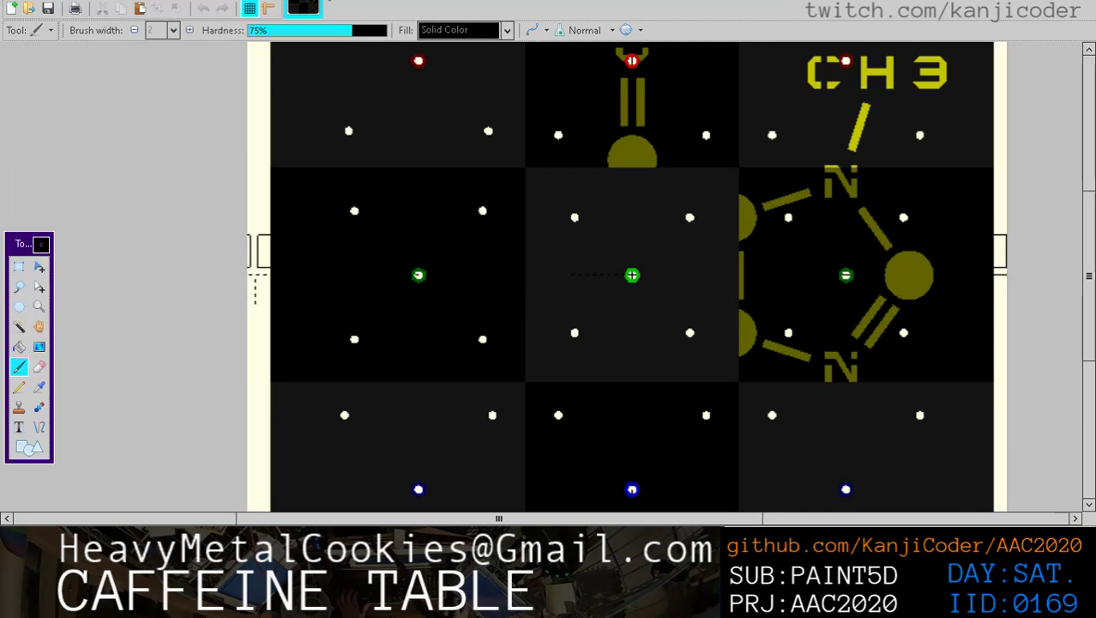
left_click(18, 267)
scroll(294, 293, "up", 1)
scroll(277, 319, "up", 3)
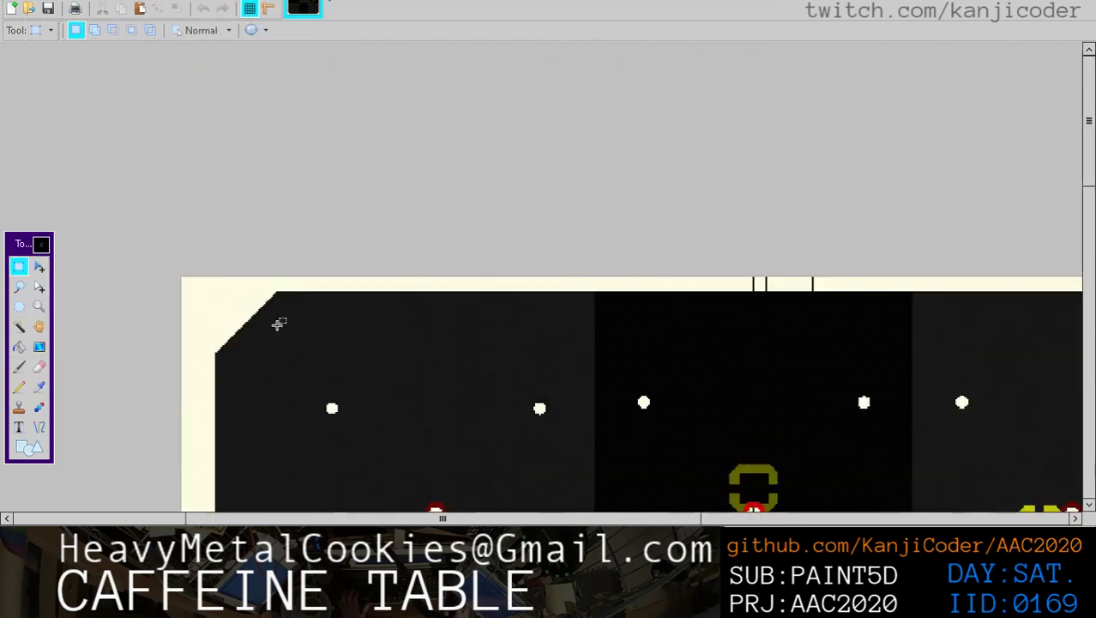
scroll(247, 355, "up", 1)
scroll(247, 355, "up", 1)
scroll(141, 225, "up", 1)
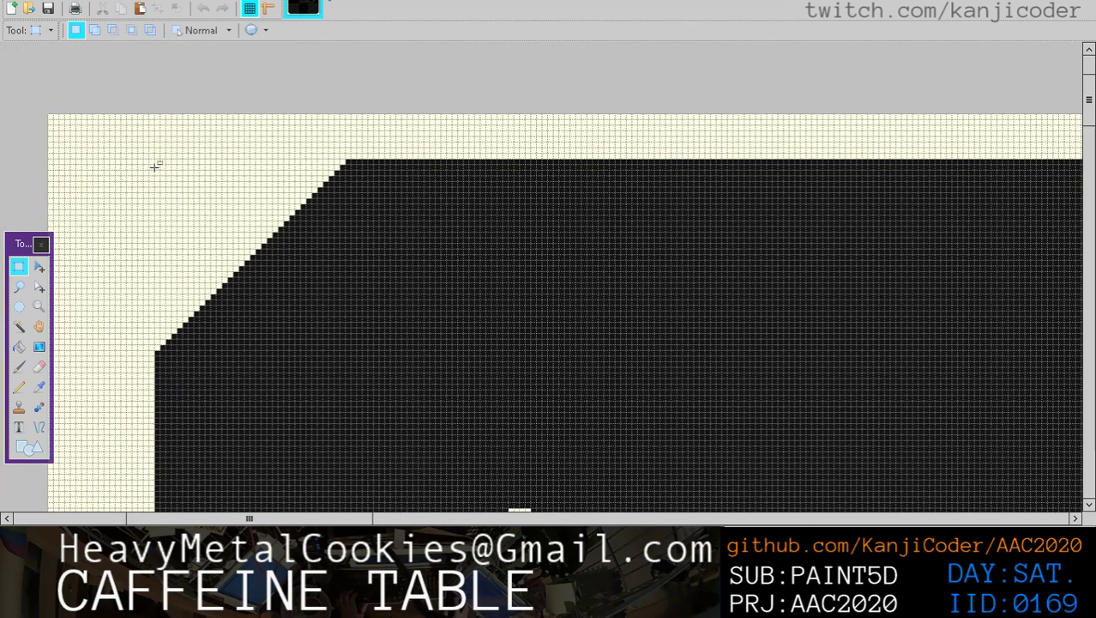
left_click_drag(150, 161, 352, 362)
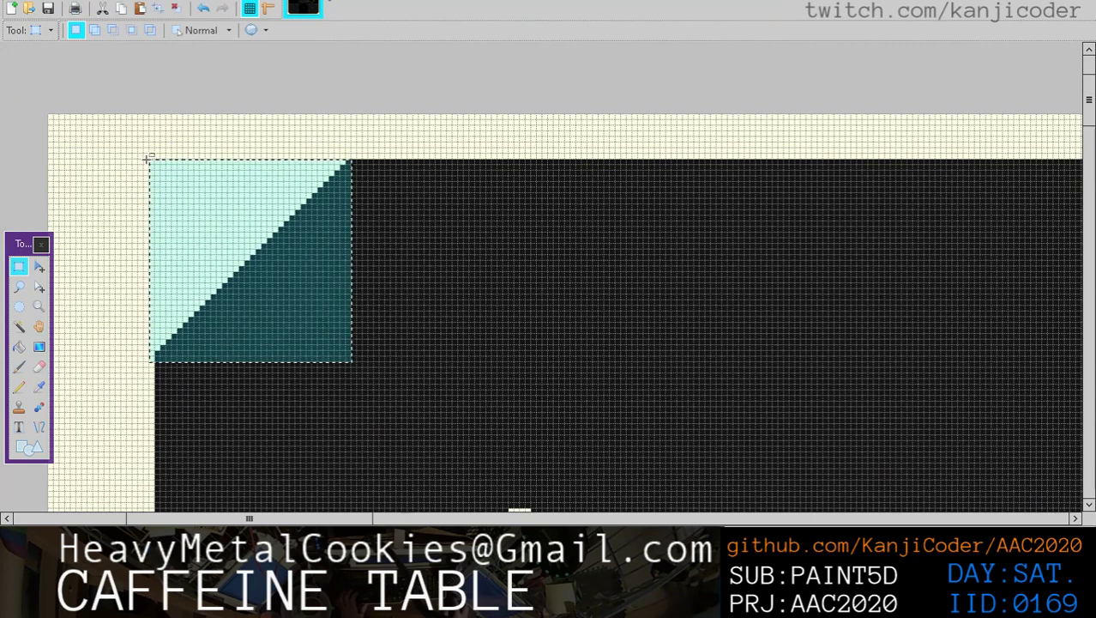
key("ctrl+d")
left_click_drag(151, 162, 374, 378)
key("ctrl+d")
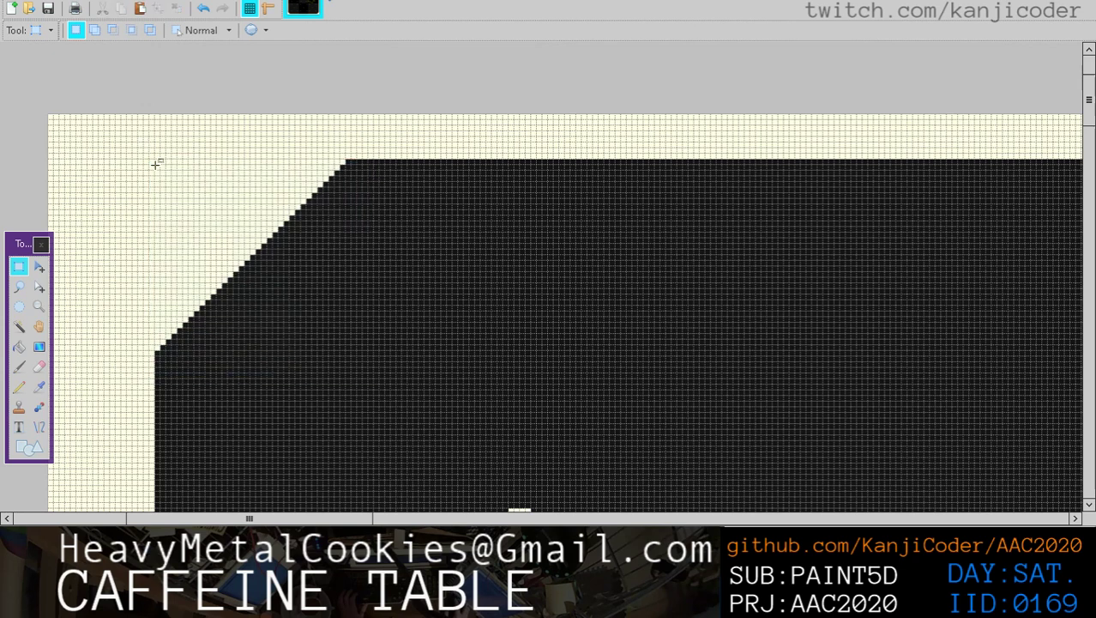
Select the whole tabletop from its upper-left to its lower-right corner, excluding the cream border, and cut it out
mouse_move(157, 163)
left_mouse_down()
mouse_move(291, 370)
mouse_move(379, 416)
mouse_move(1082, 343)
mouse_move(1082, 481)
mouse_move(1012, 401)
mouse_move(990, 404)
left_mouse_up()
key("Delete")
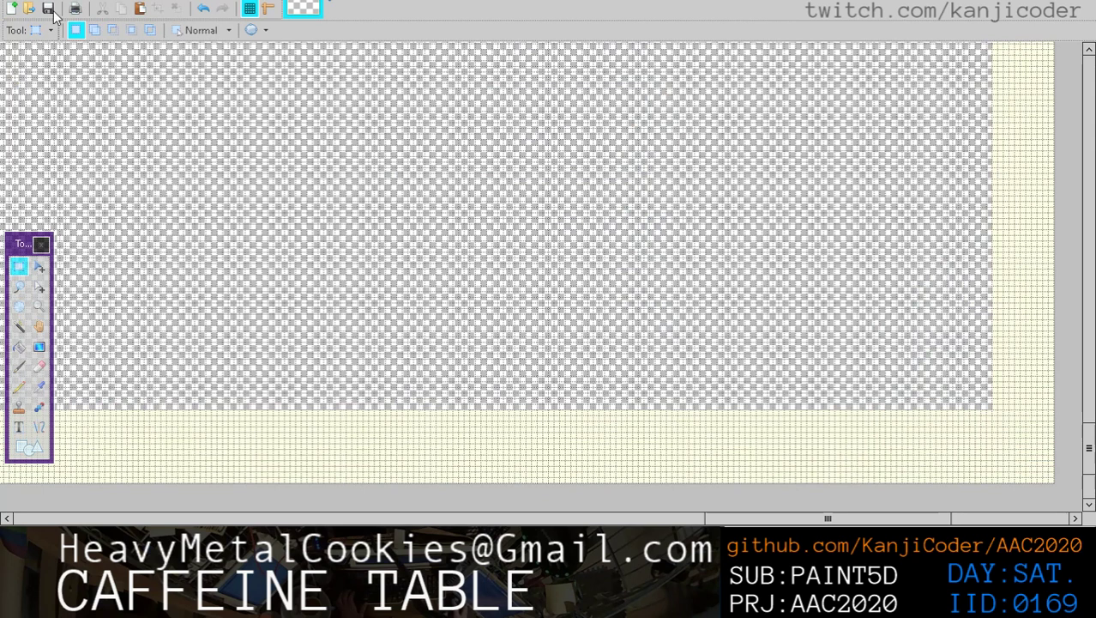
Create a new 599 × 599 pixel image, paste the cut tabletop into it and deselect it
left_click(17, 0)
left_click(26, 7)
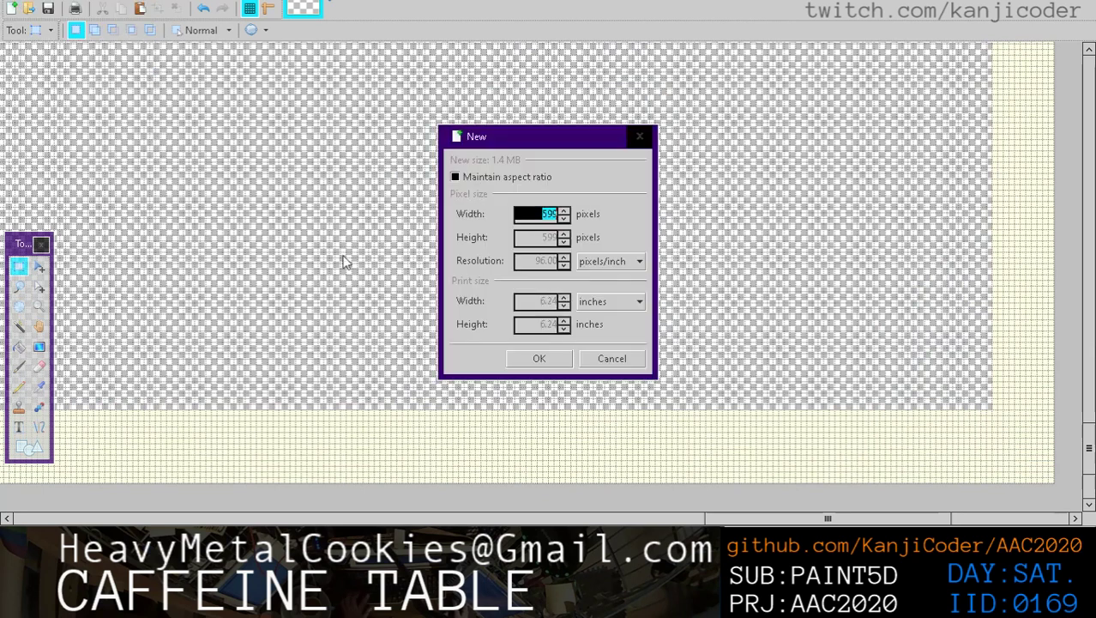
left_click(550, 352)
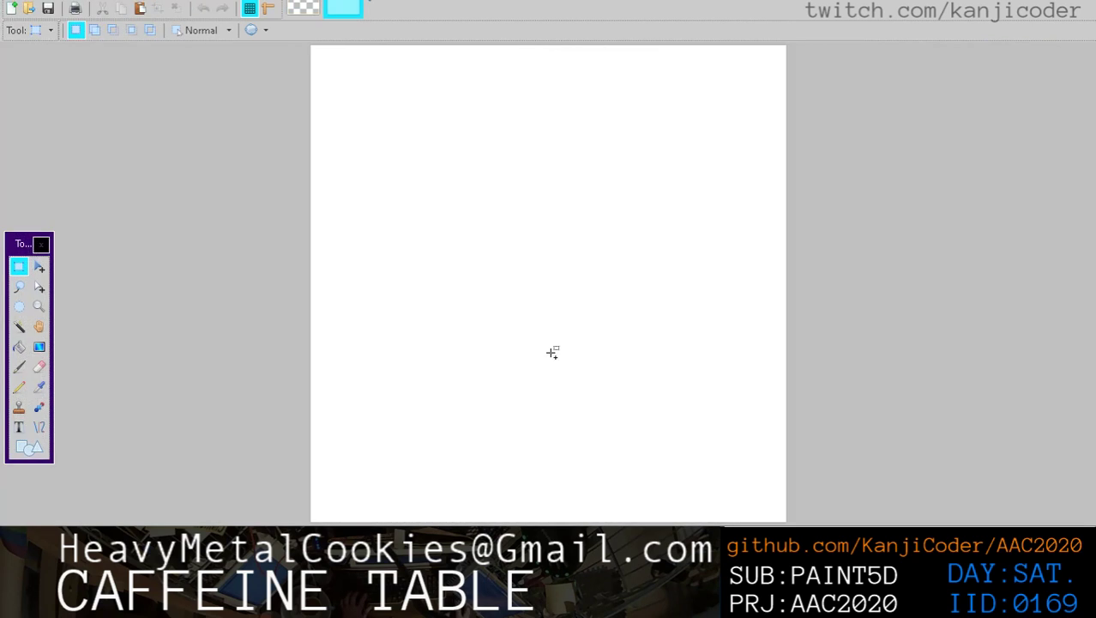
key("ctrl+v")
key("ctrl+d")
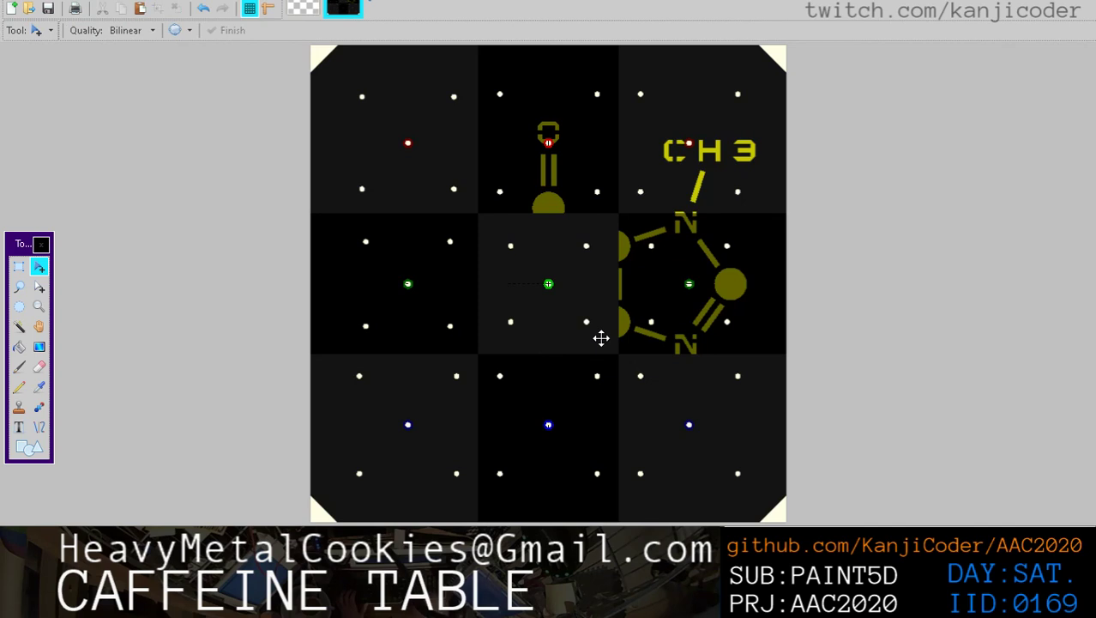
Start saving the image as a PNG in the CAFFEINE_TABLE_TOP folder, beginning the file name with CTT_Final.R_C
key("ctrl+s")
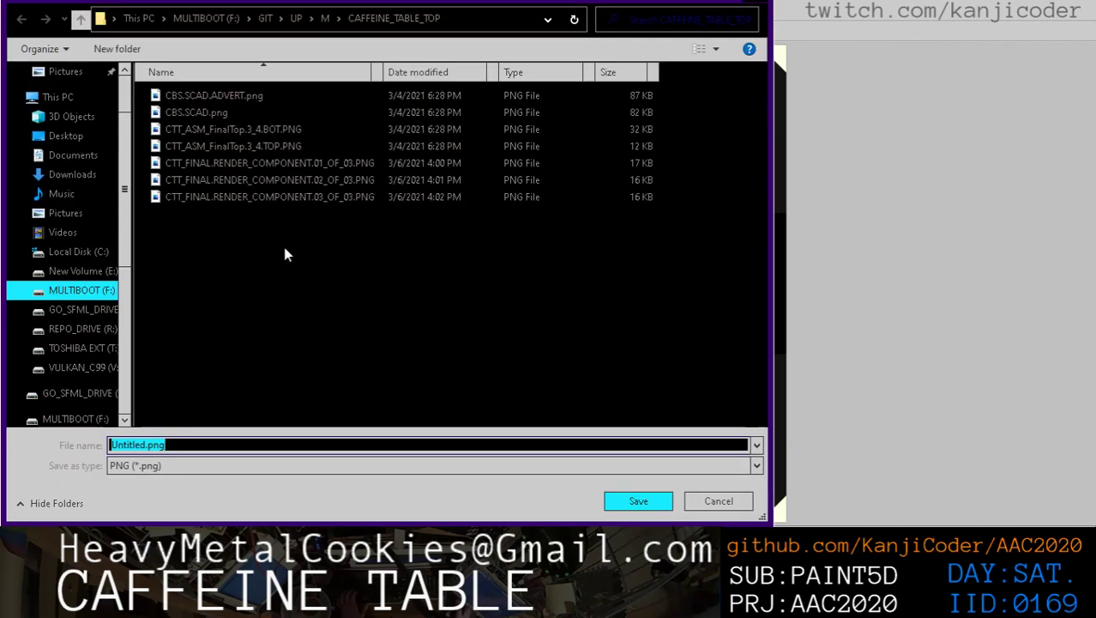
type("CTT_")
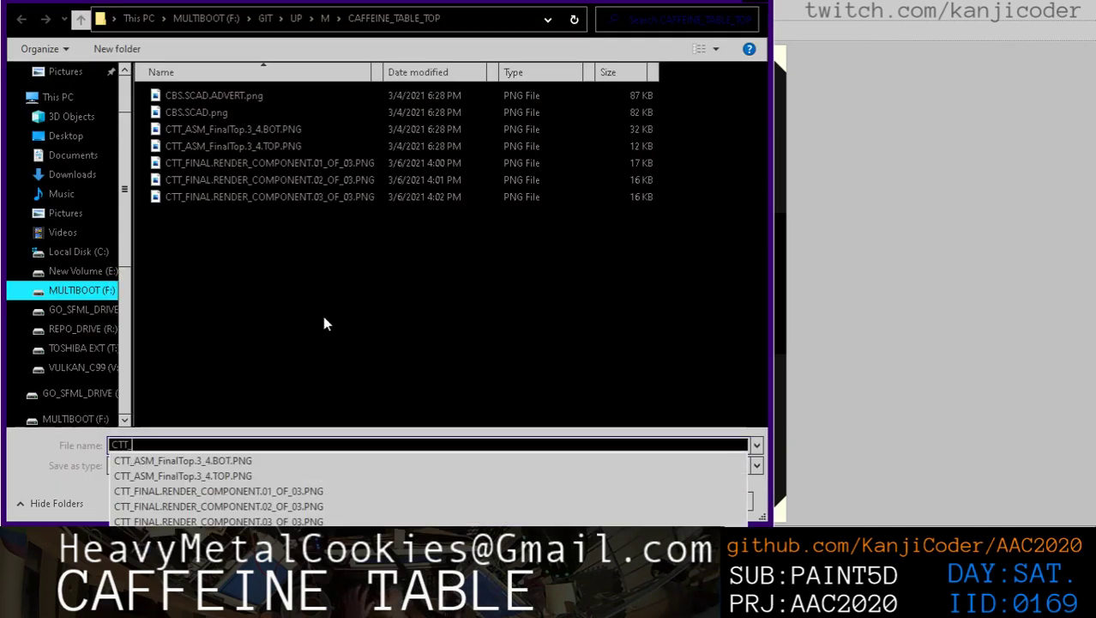
type("Final.REN")
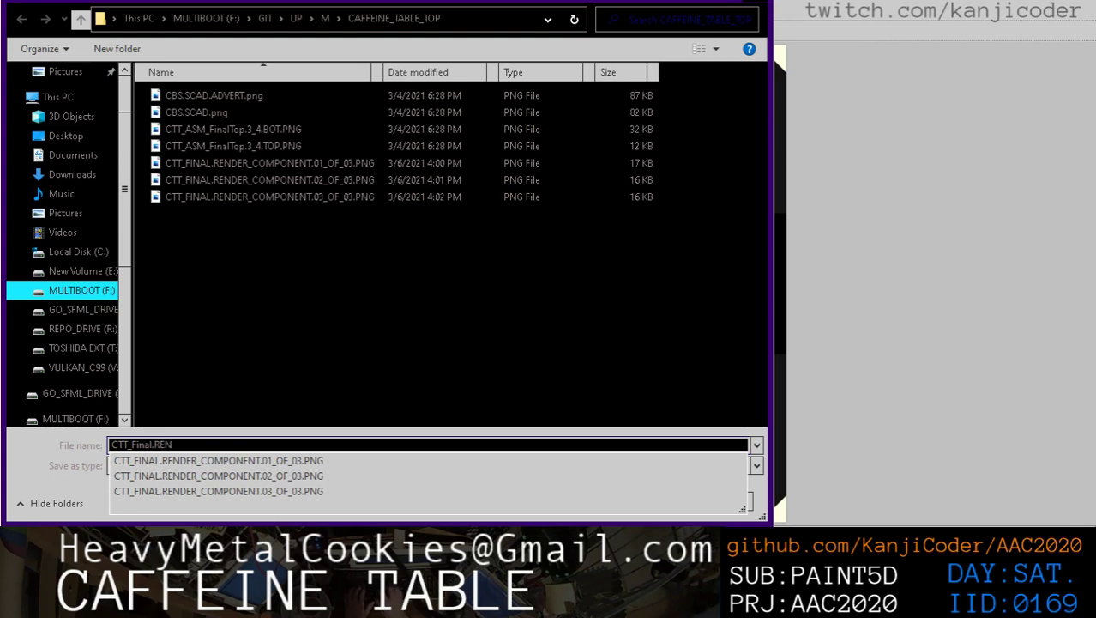
key("BackSpace")
key("BackSpace")
key("BackSpace")
type("R_C")
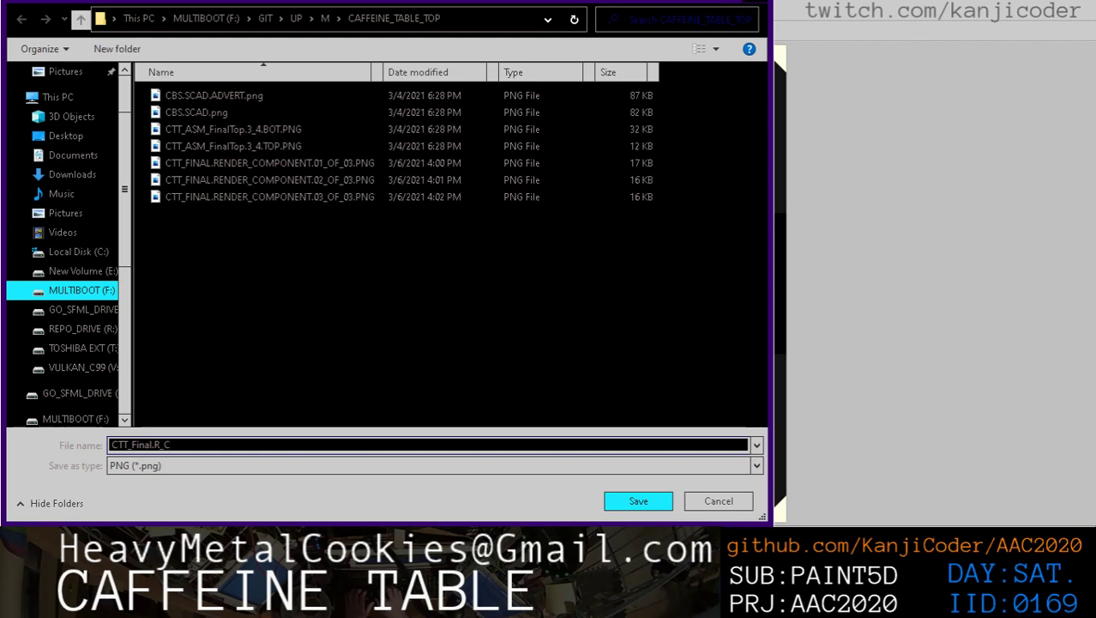
type(".")
key("BackSpace")
key("BackSpace")
key("BackSpace")
type("EC")
key("BackSpace")
key("BackSpace")
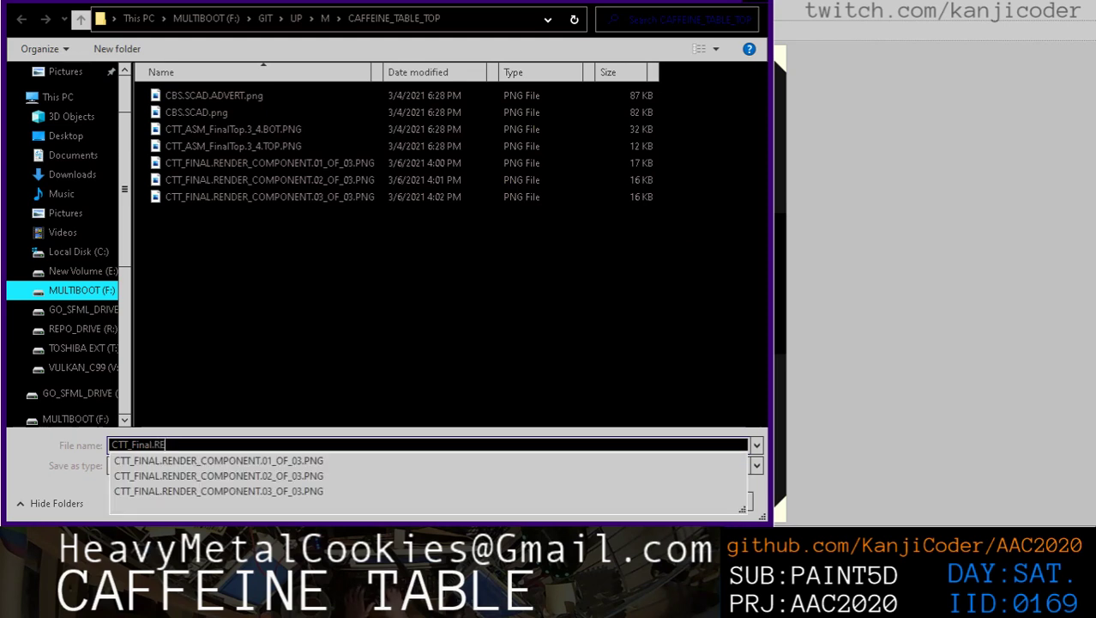
key("BackSpace")
key("BackSpace")
key("BackSpace")
type("EC")
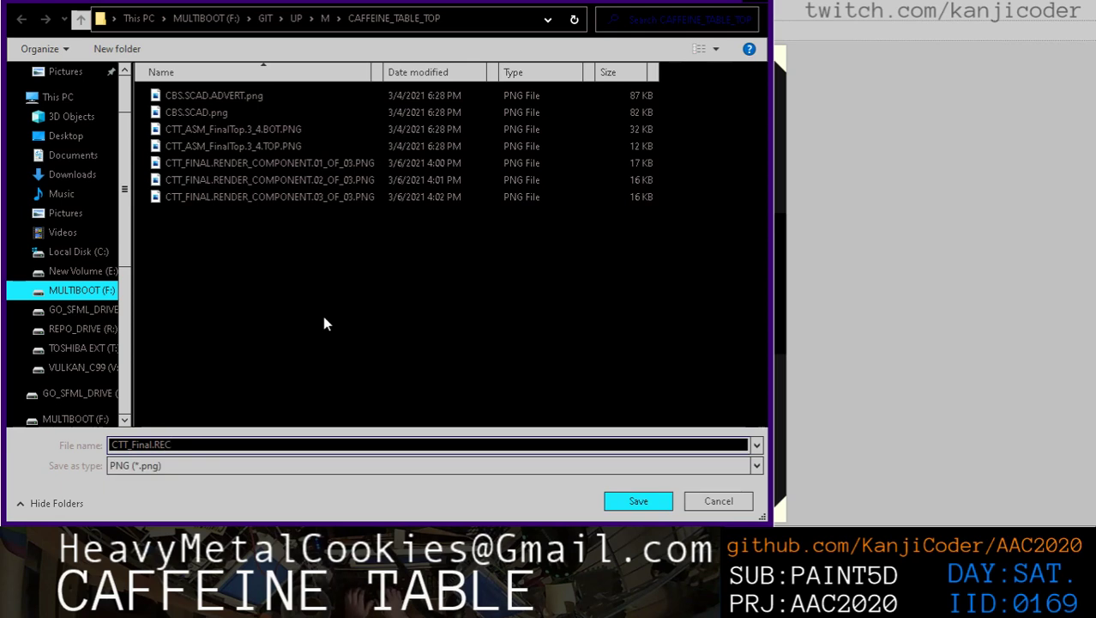
key("BackSpace")
key("BackSpace")
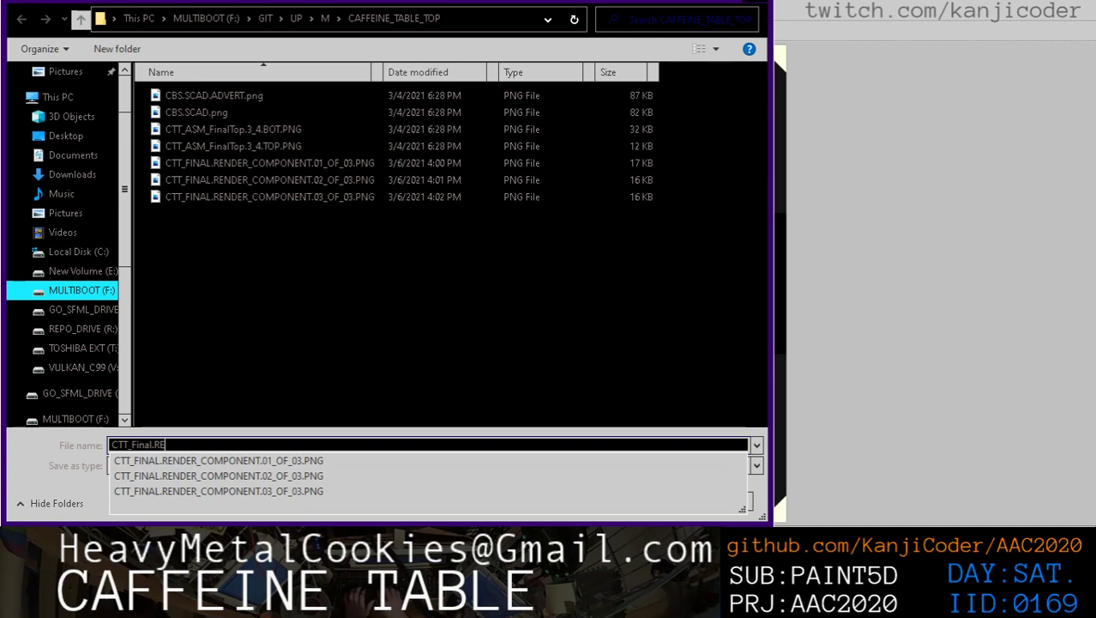
key("BackSpace")
type("_C")
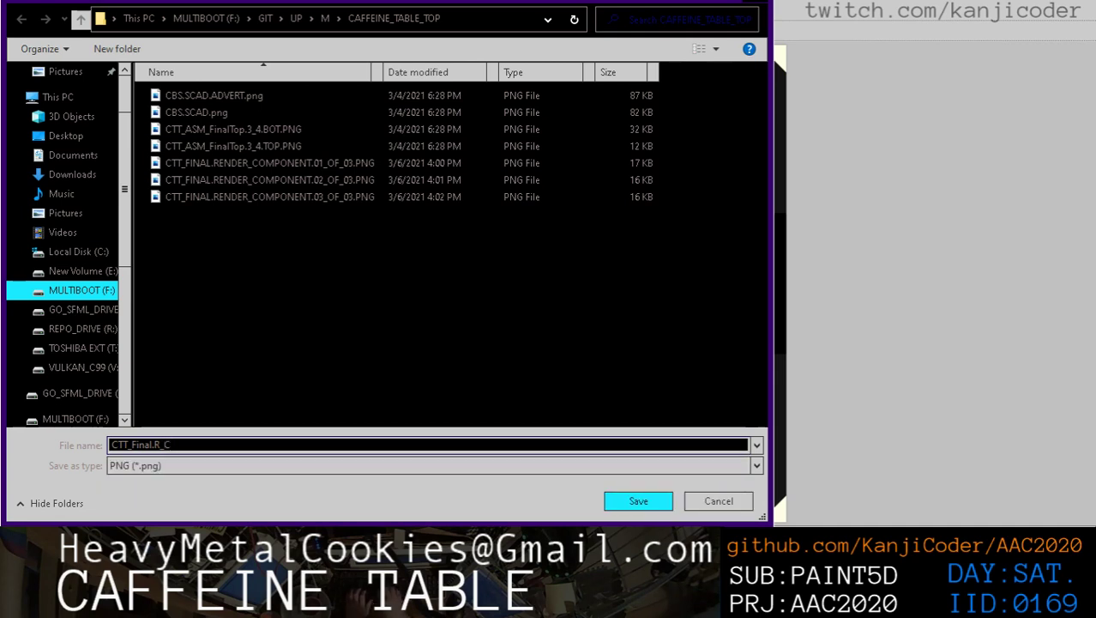
Complete the file name as CTT_Final.R_C.01_OF_03.png and save it with auto-detected bit depth
type(".01_OF_03.png")
key("Return")
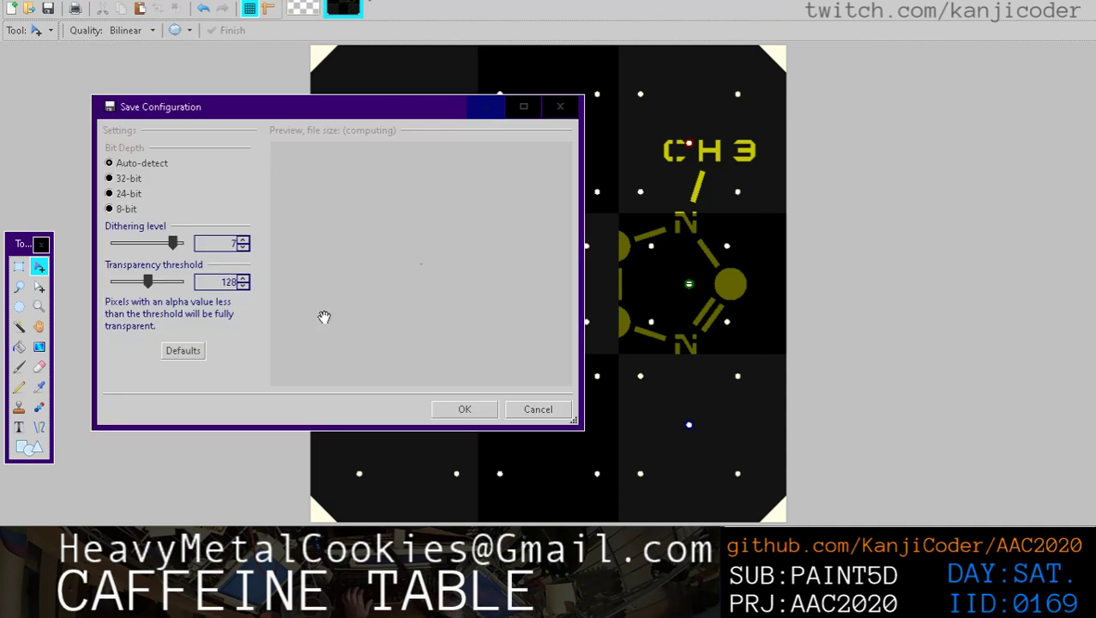
left_click(472, 413)
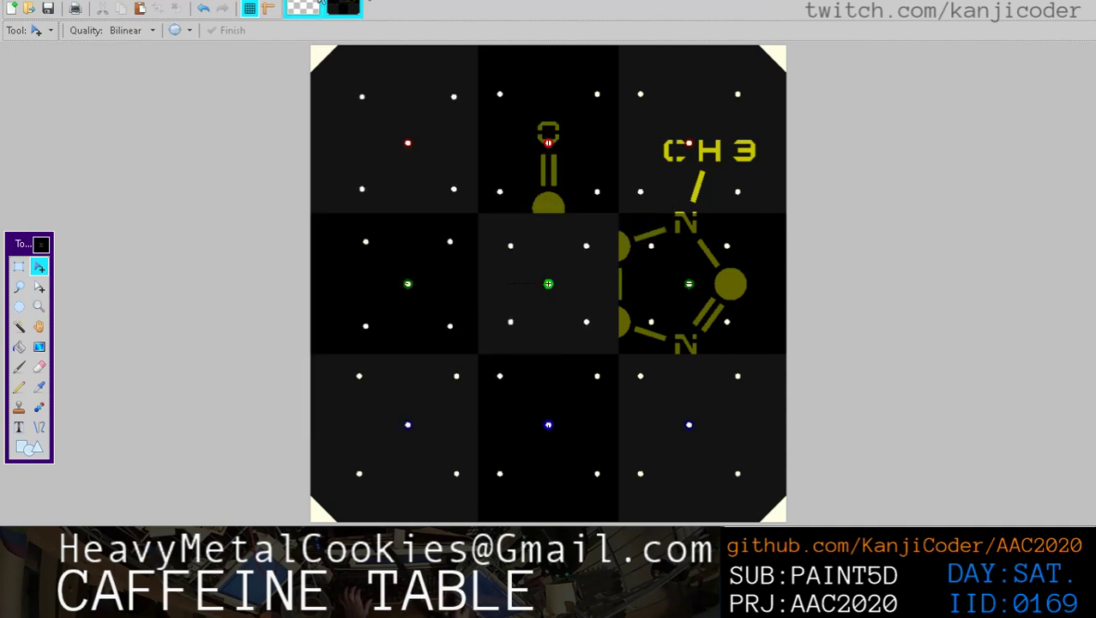
Close CTT_FINAL.RENDER_COMPONENT.03_OF_03.PNG without saving its changes, and close the newly saved image as well
left_click(315, 5)
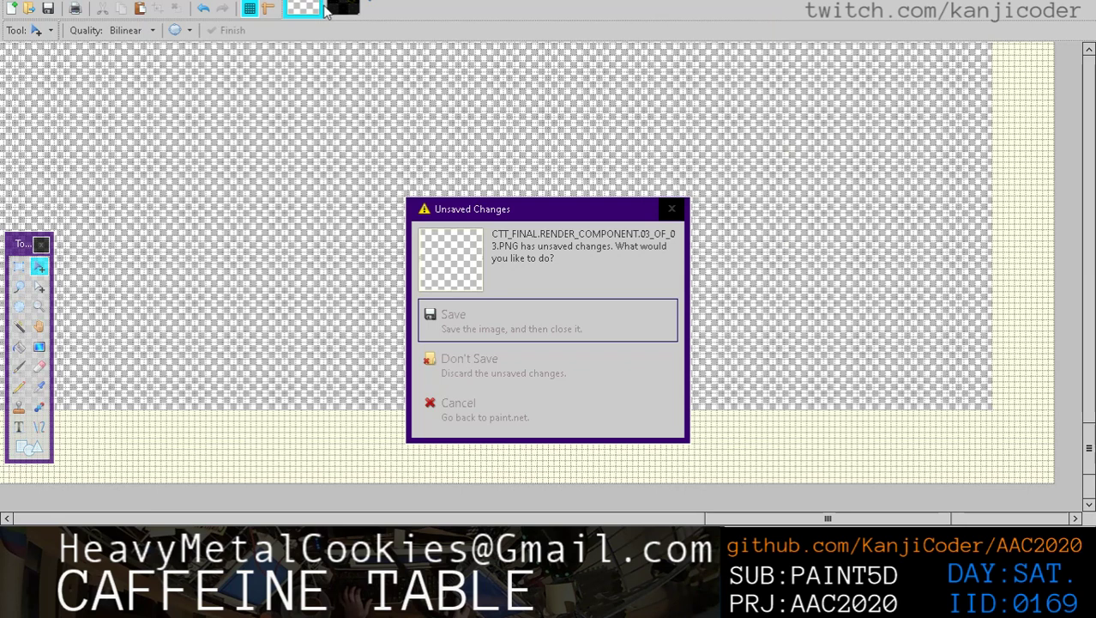
left_click(523, 367)
left_click(315, 5)
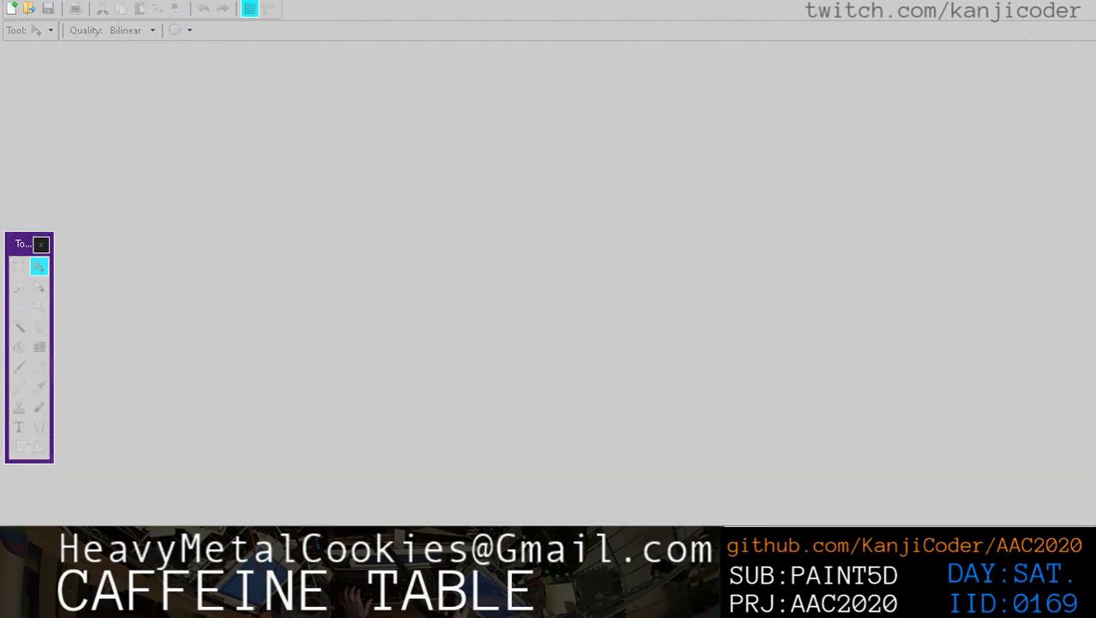
Open CTT_FINAL.RENDER_COMPONENT.02_OF_03.PNG and activate the Rectangle Select tool
key("alt+f")
left_click(39, 15)
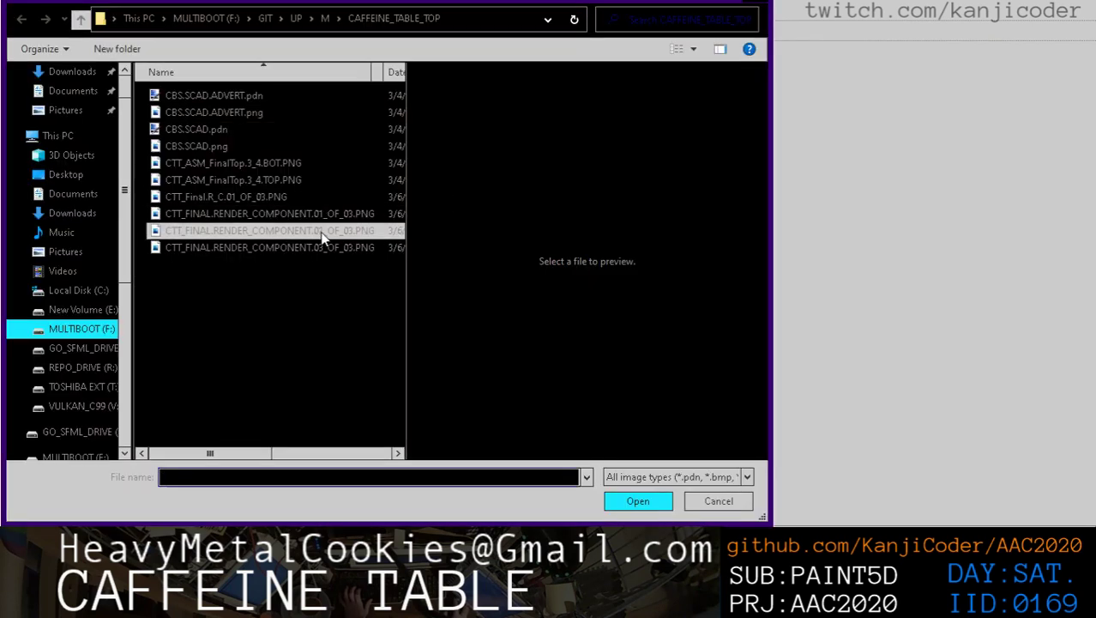
left_click(320, 232)
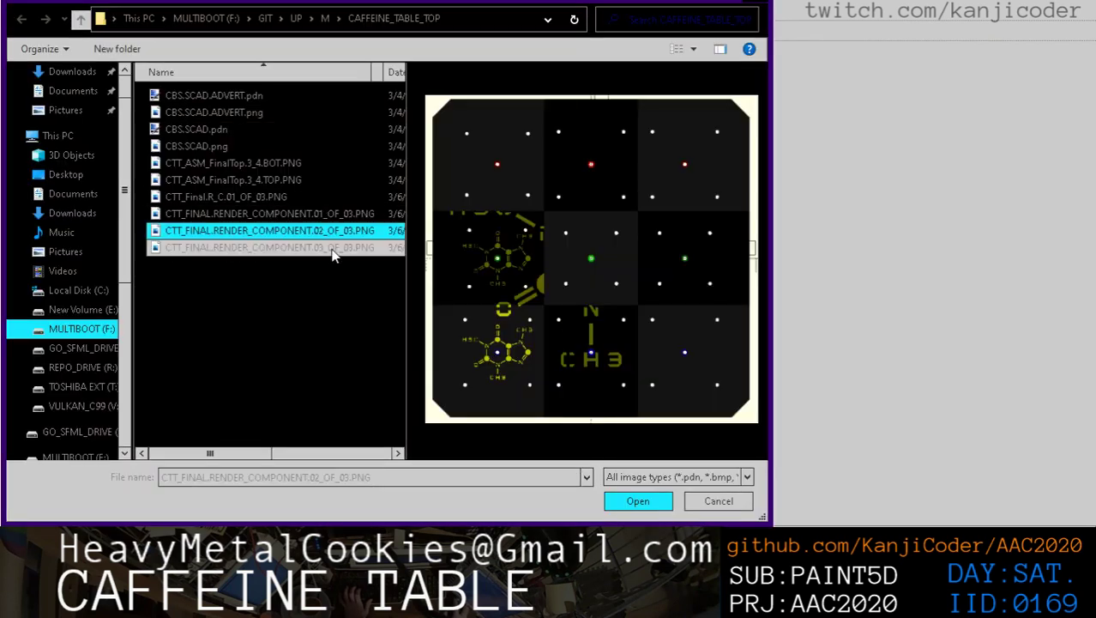
left_click(638, 501)
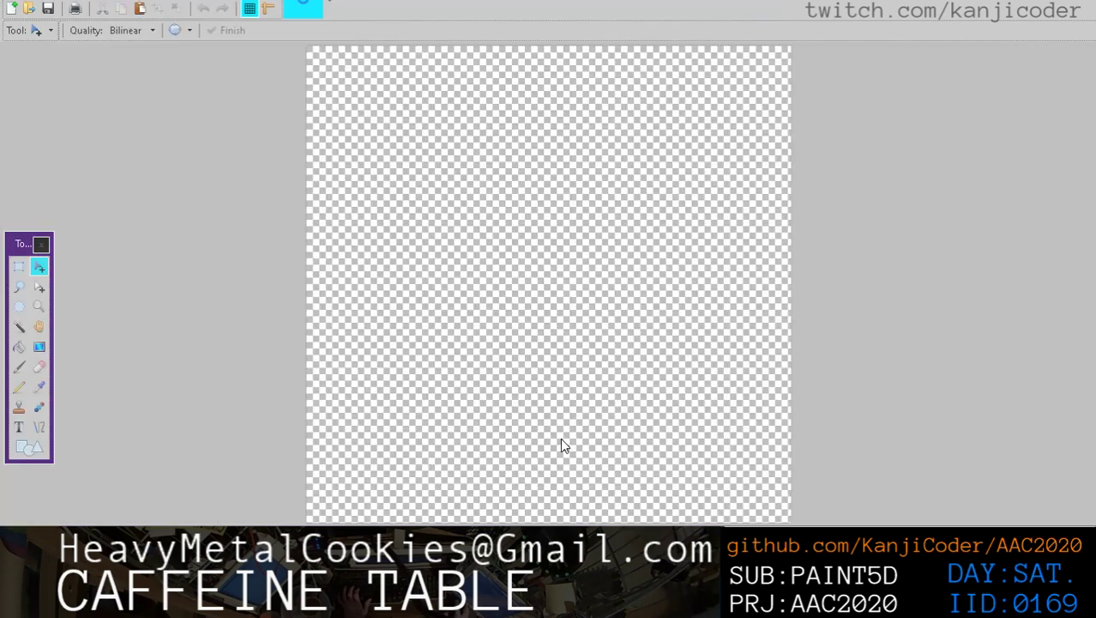
left_click(23, 265)
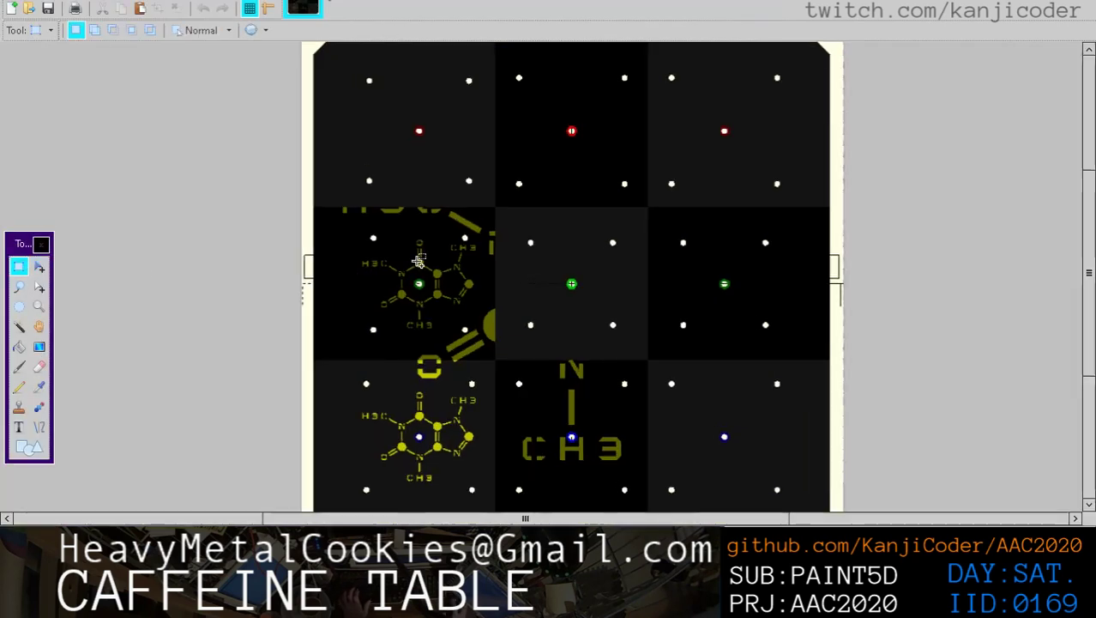
scroll(428, 257, "up", 5)
scroll(318, 311, "up", 3)
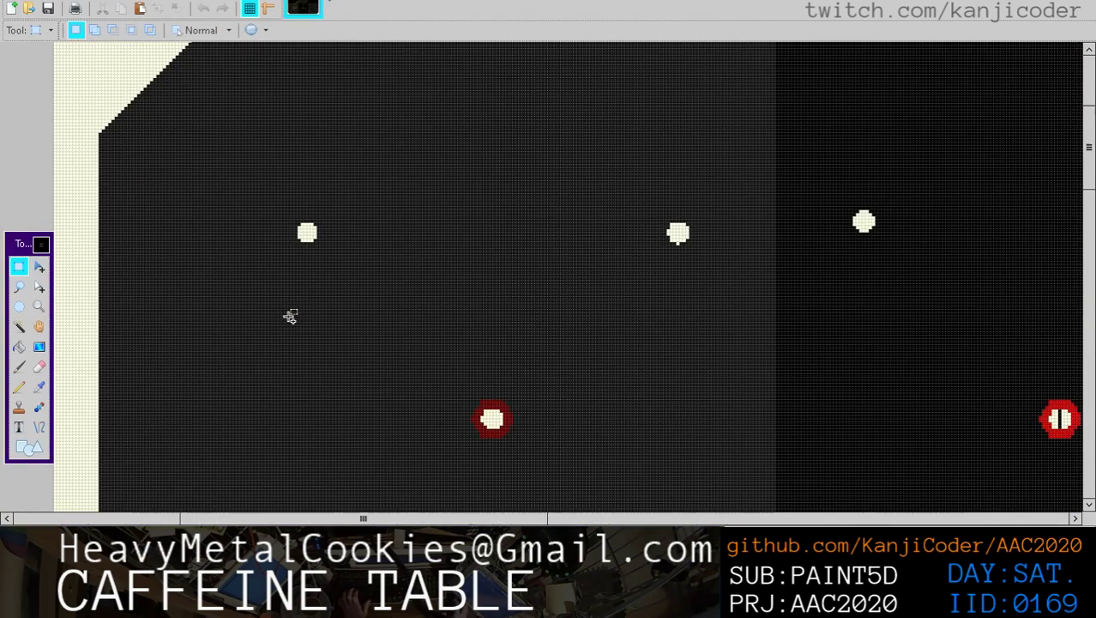
scroll(103, 318, "up", 1)
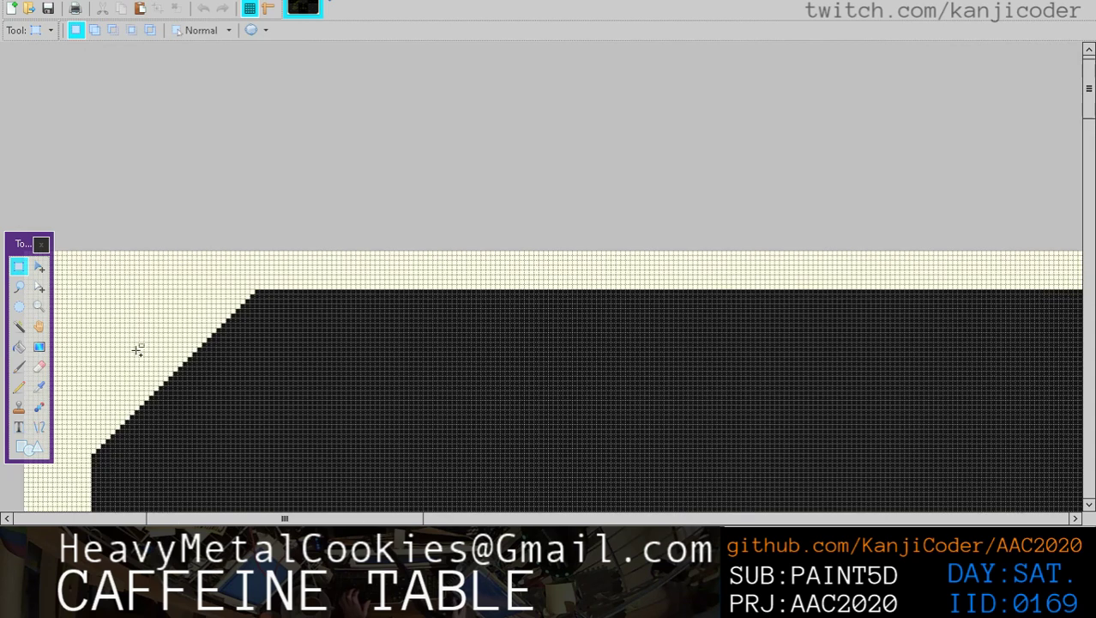
scroll(113, 367, "up", 1)
left_click_drag(67, 263, 211, 390)
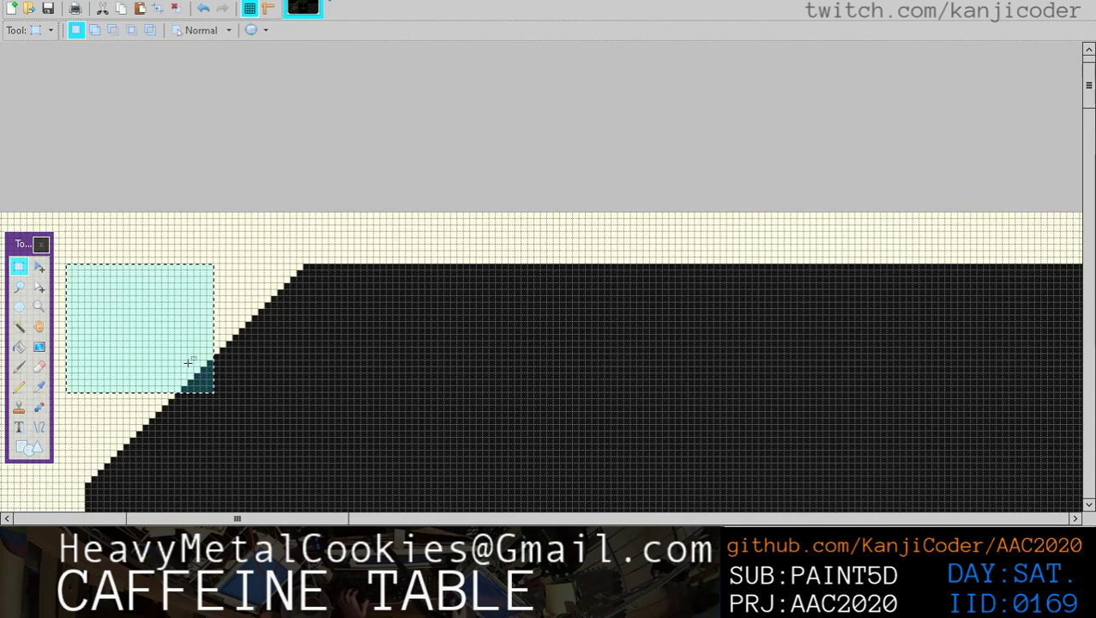
left_click(95, 246)
left_click_drag(73, 262, 310, 482)
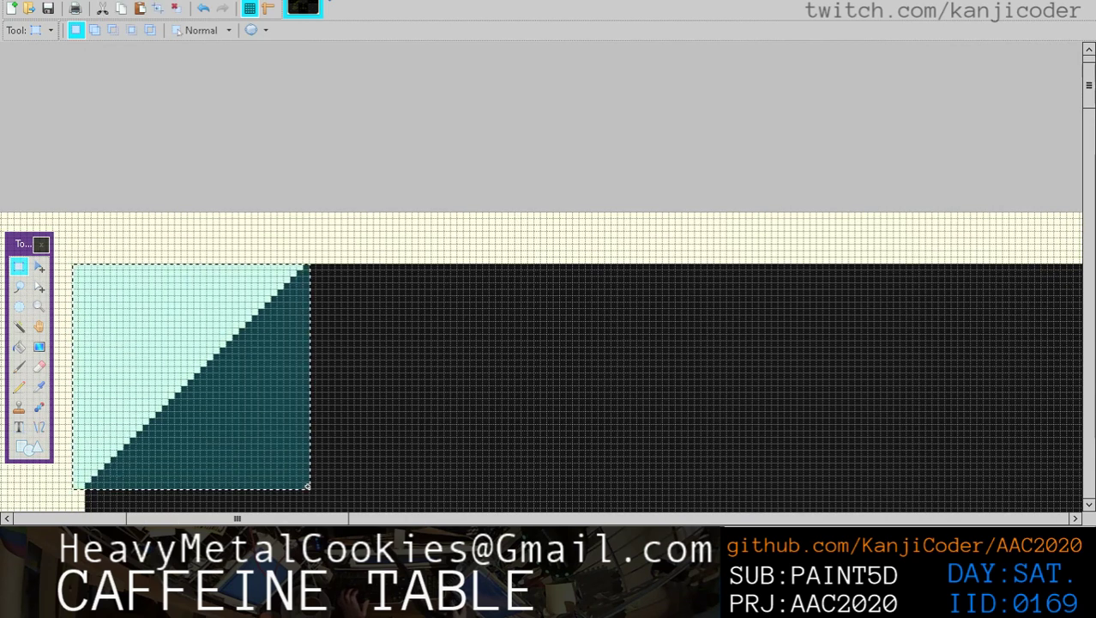
left_click(76, 259)
Select the second component's tabletop corner to corner, leaving out the cream border, and cut it out
left_click_drag(90, 269, 946, 404)
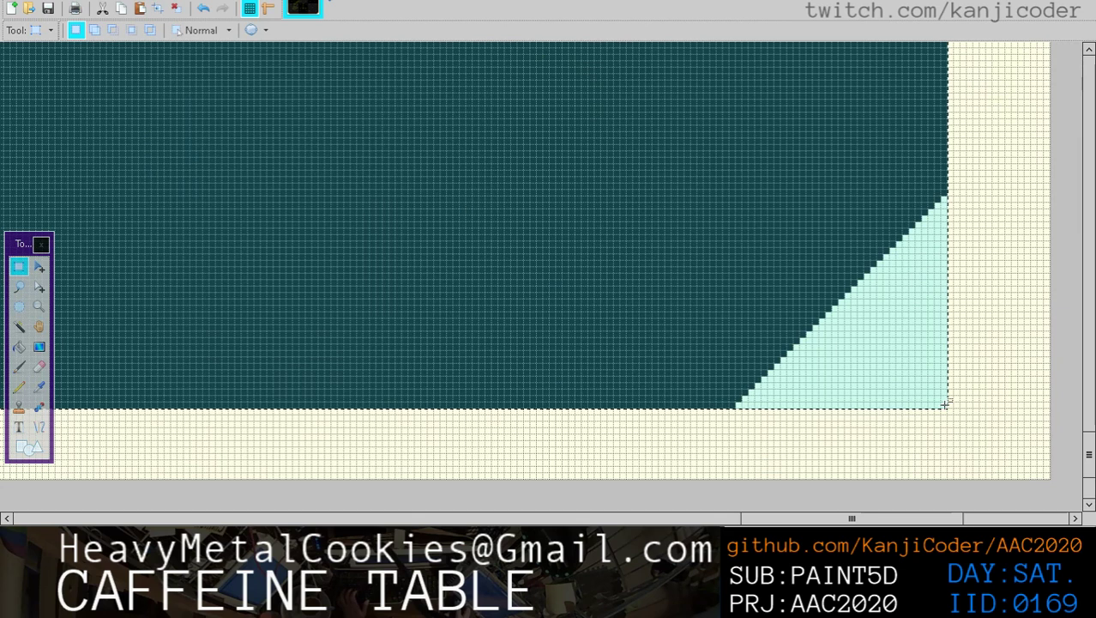
key("Delete")
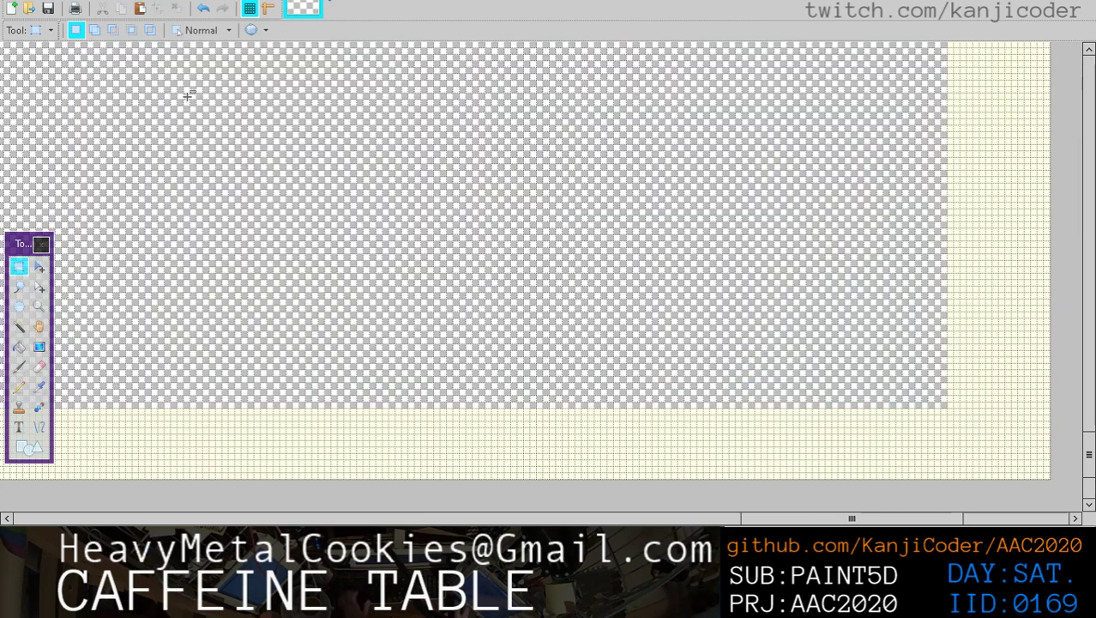
Create another 599 × 599 pixel image, paste the second component's tabletop into it and deselect it
left_click(21, 7)
left_click(21, 7)
left_click(20, 7)
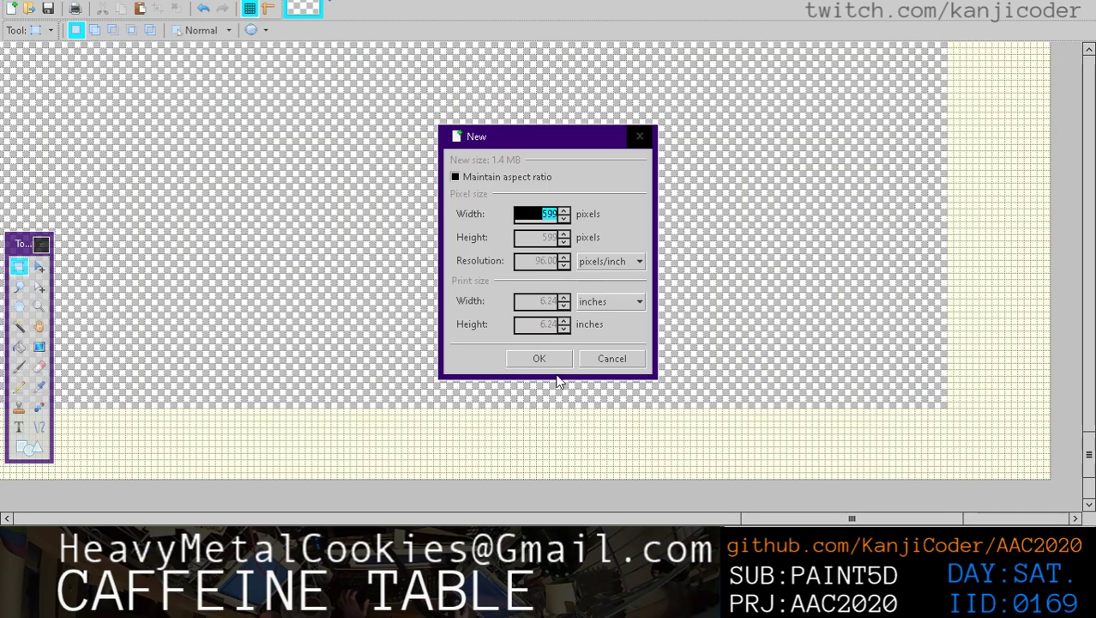
left_click(548, 364)
key("ctrl+v")
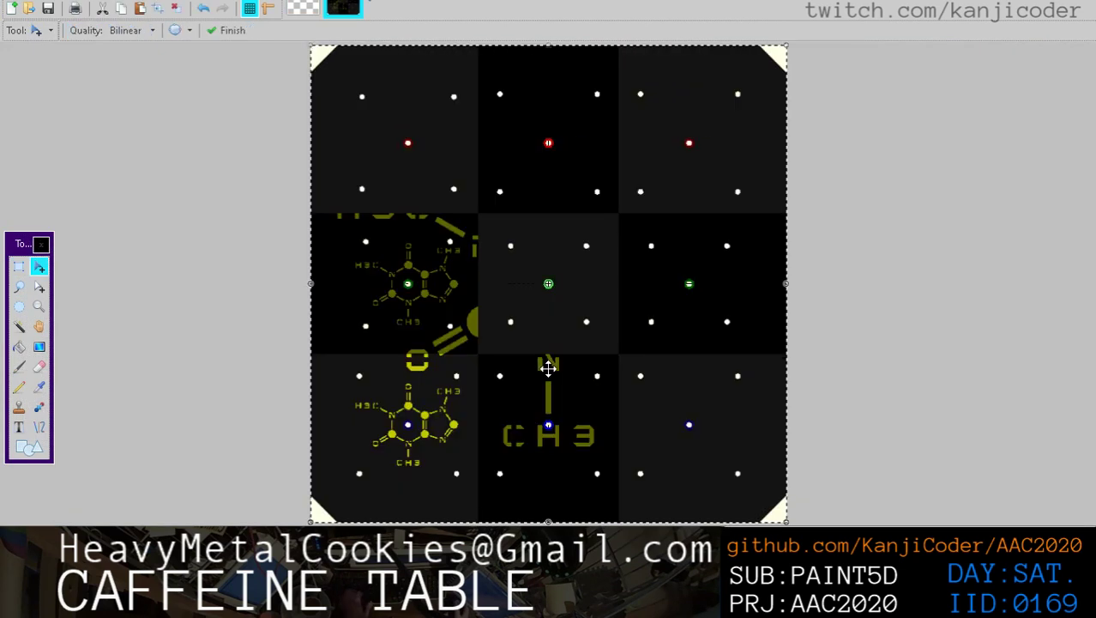
key("ctrl+d")
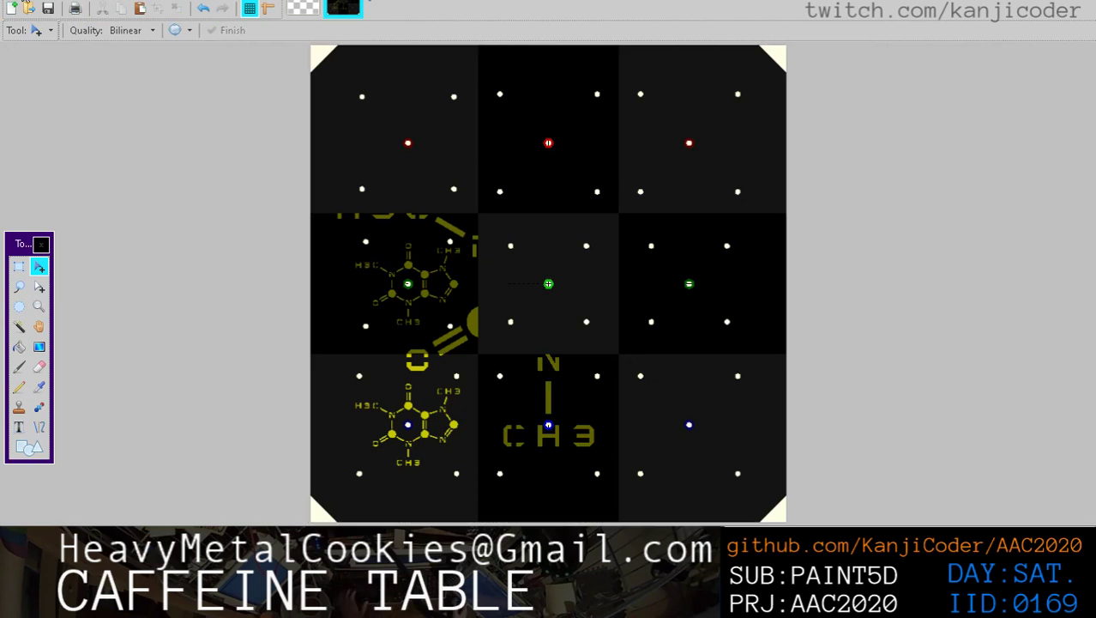
Save the second component's new image in the CAFFEINE_TABLE_TOP folder as CTT_Final.R_C.02_OF_03.PNG with auto-detected bit depth
key("alt+f")
left_click(72, 106)
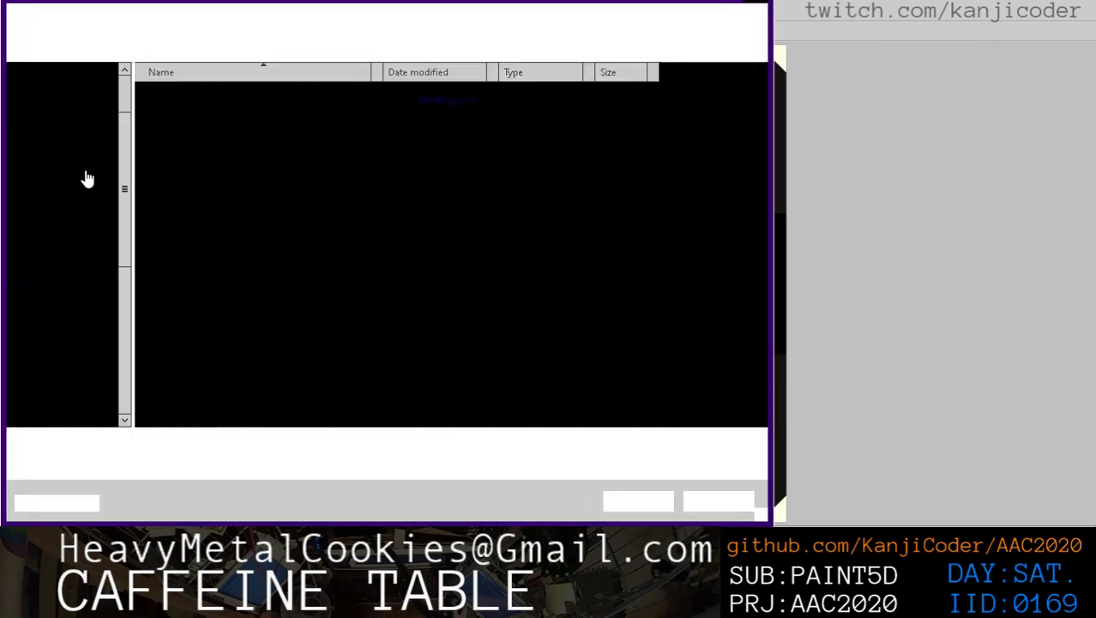
left_click(210, 163)
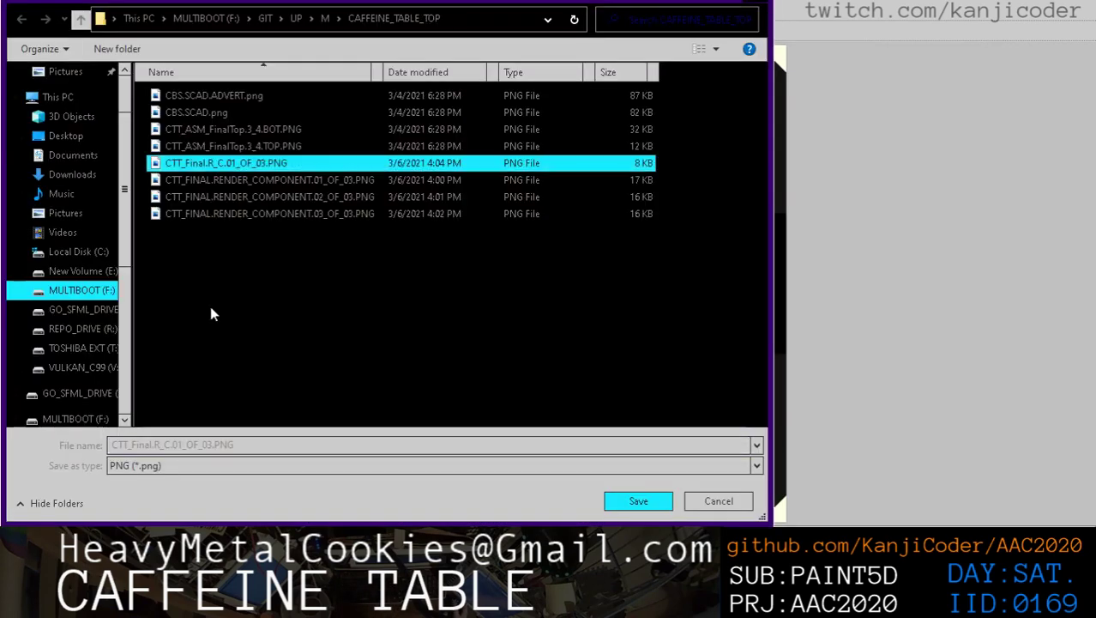
left_click(209, 446)
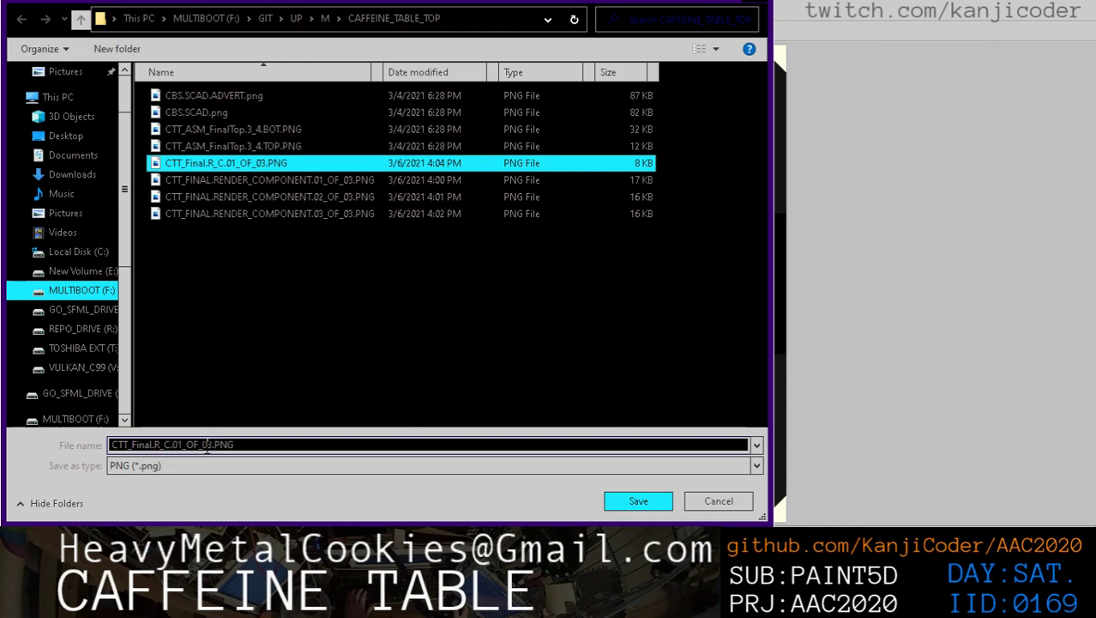
key("Delete")
type("2")
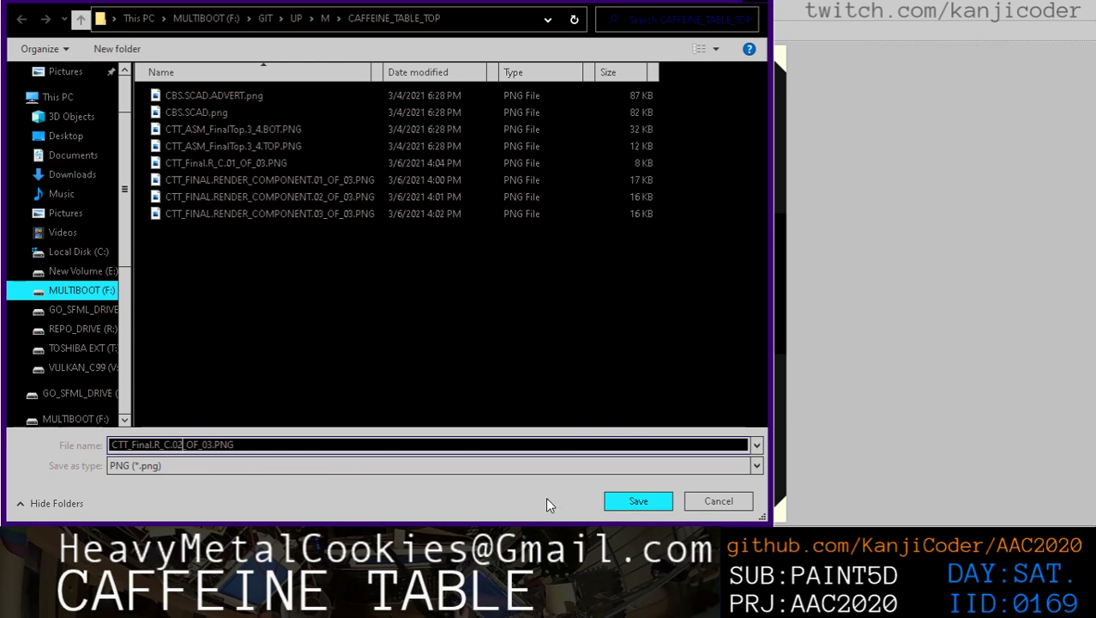
left_click(626, 500)
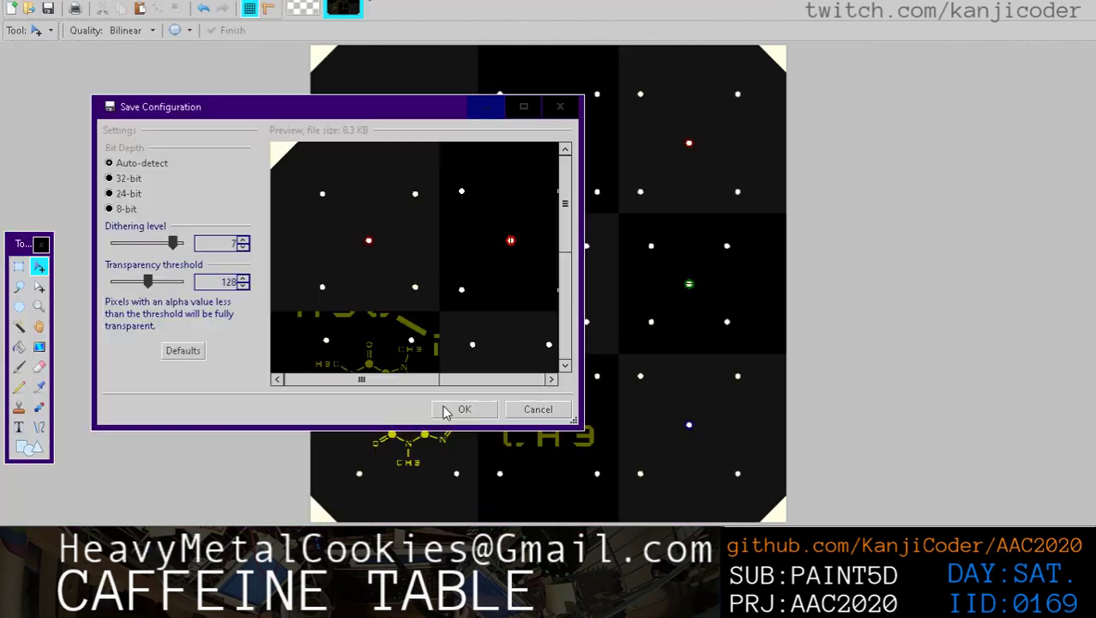
left_click(450, 409)
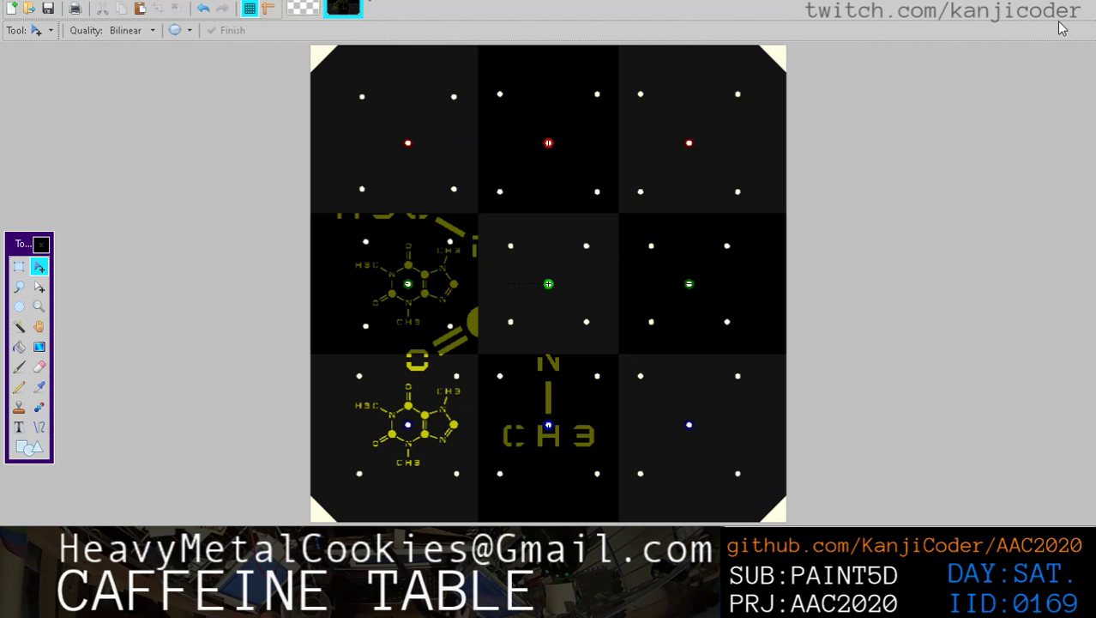
Close paint.net, discarding the changes to CTT_FINAL.RENDER_COMPONENT.02_OF_03.PNG, and return to the CAFFEINE_TABLE_TOP folder in File Explorer
key("alt+F4")
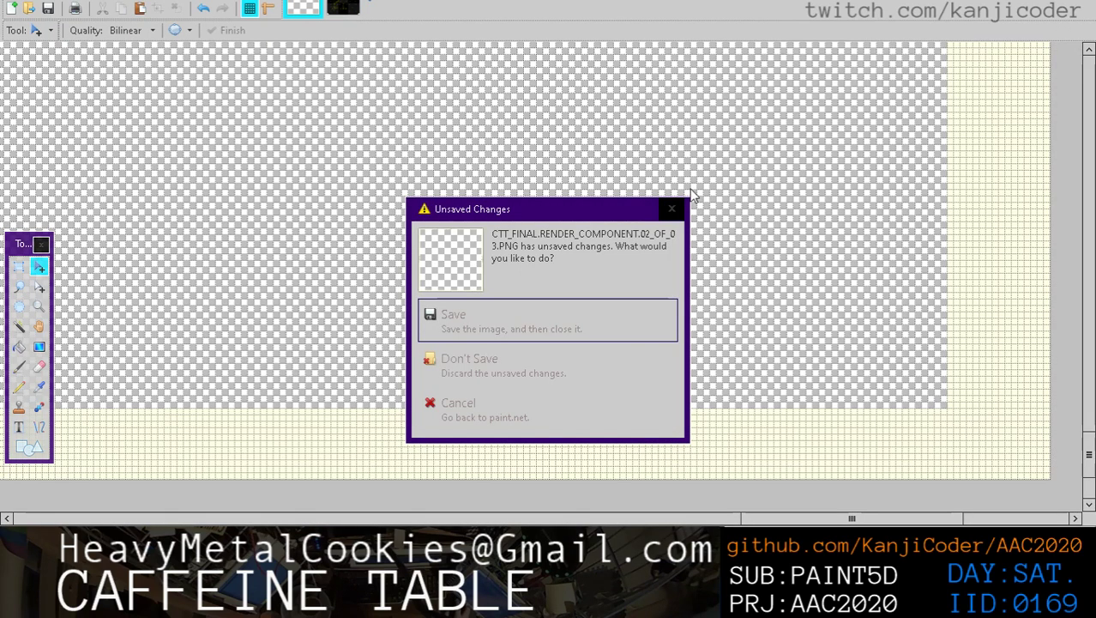
left_click(526, 361)
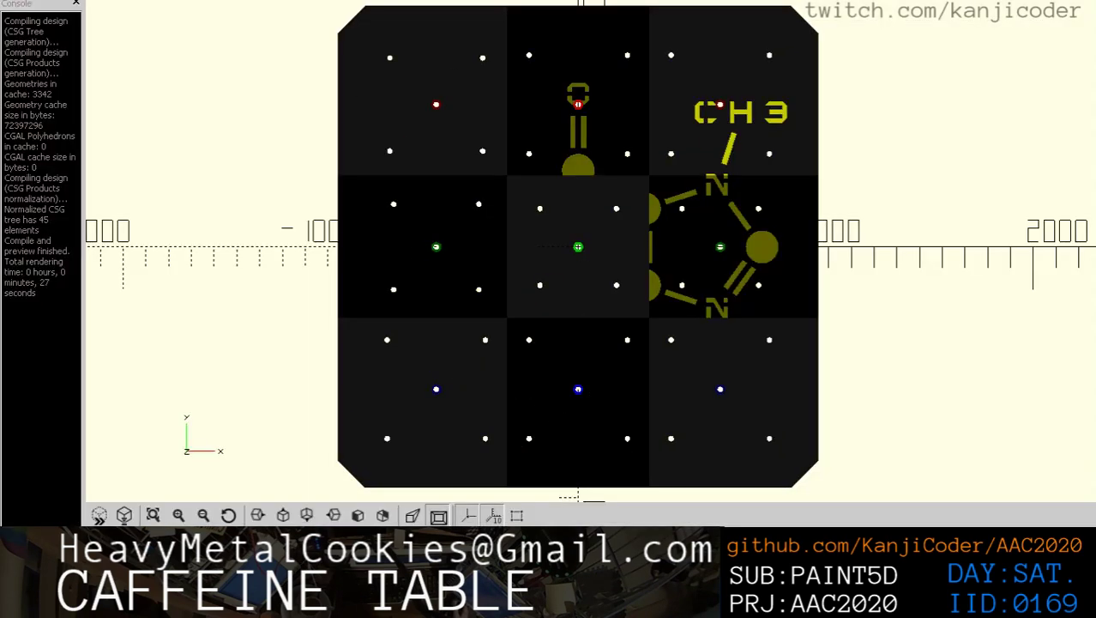
key("alt+F4")
Select CTT_FINAL.RENDER_COMPONENT.01_OF_03.PNG and show a preview of the selected file beside the file list
left_click(181, 336)
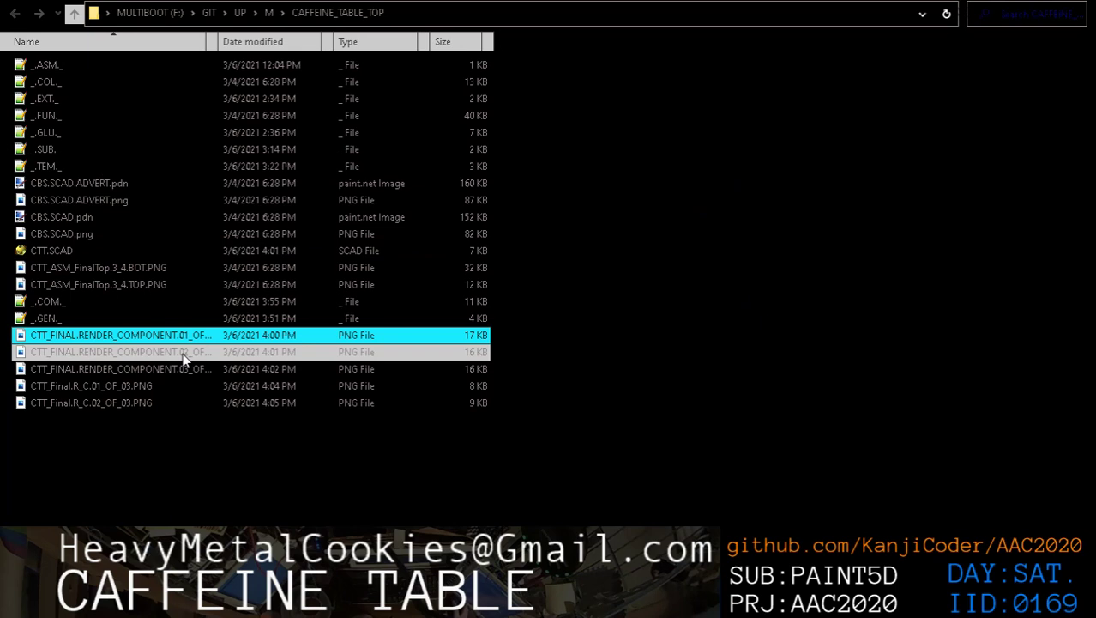
left_click(182, 353)
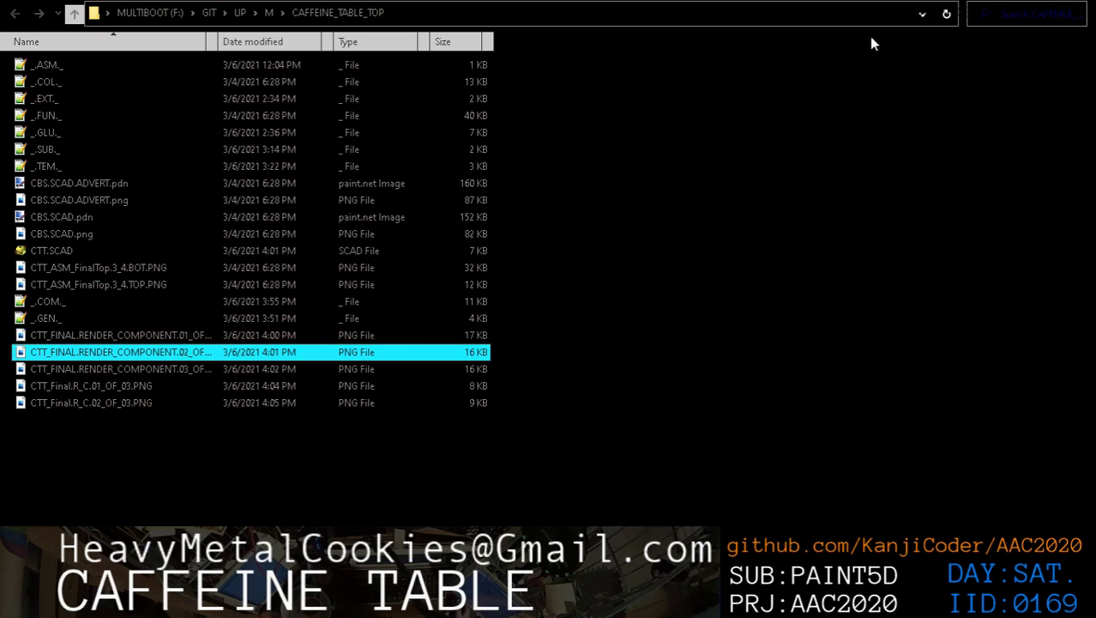
left_click(86, 342)
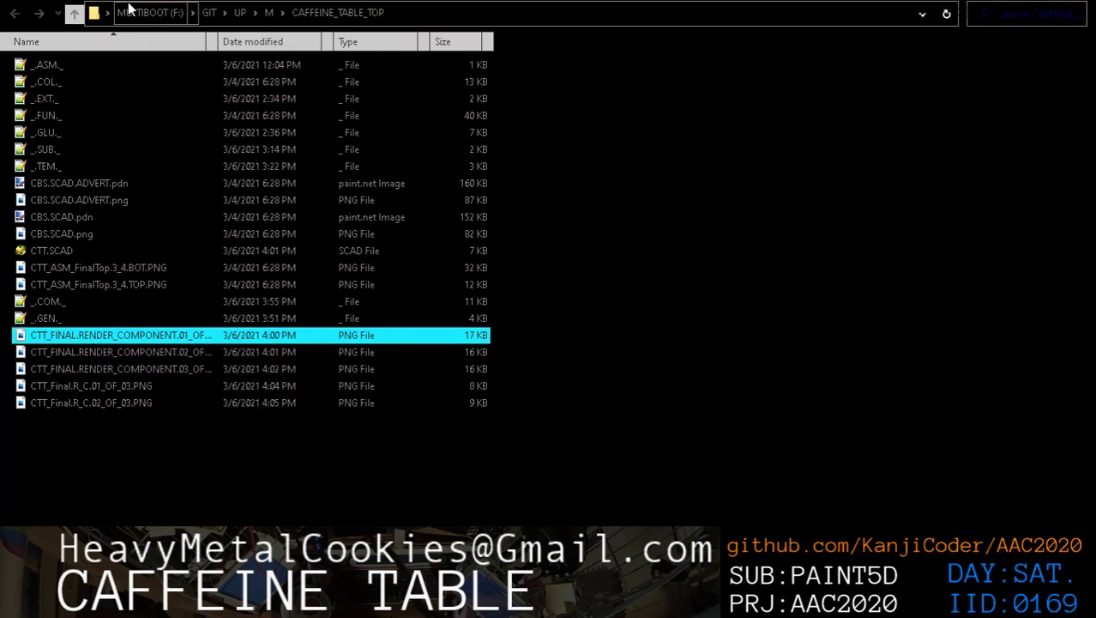
left_click(167, 3)
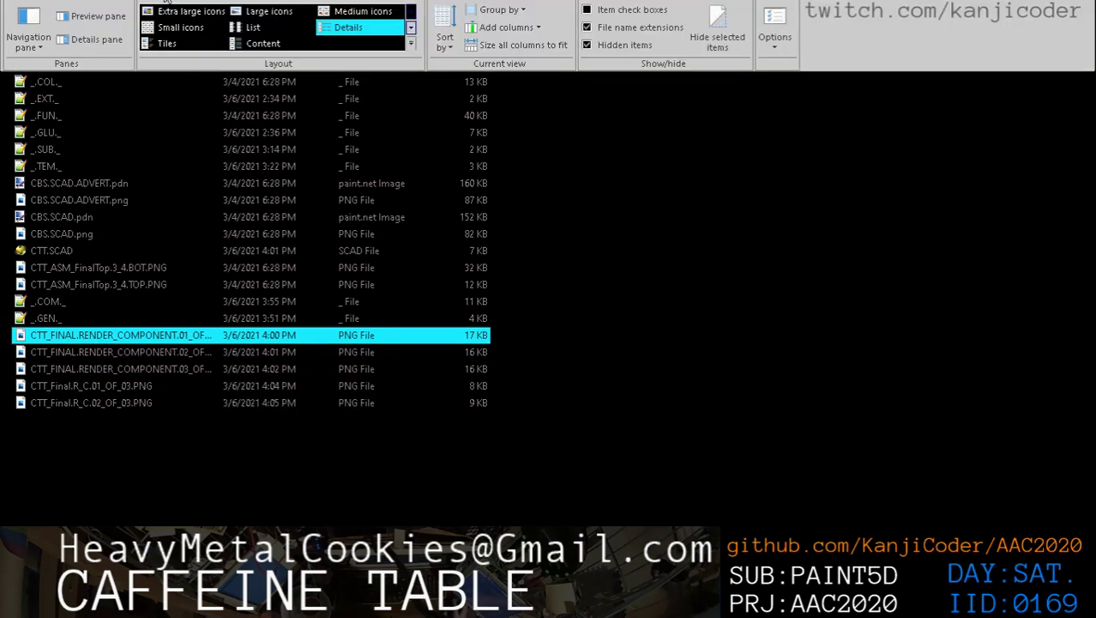
left_click(19, 38)
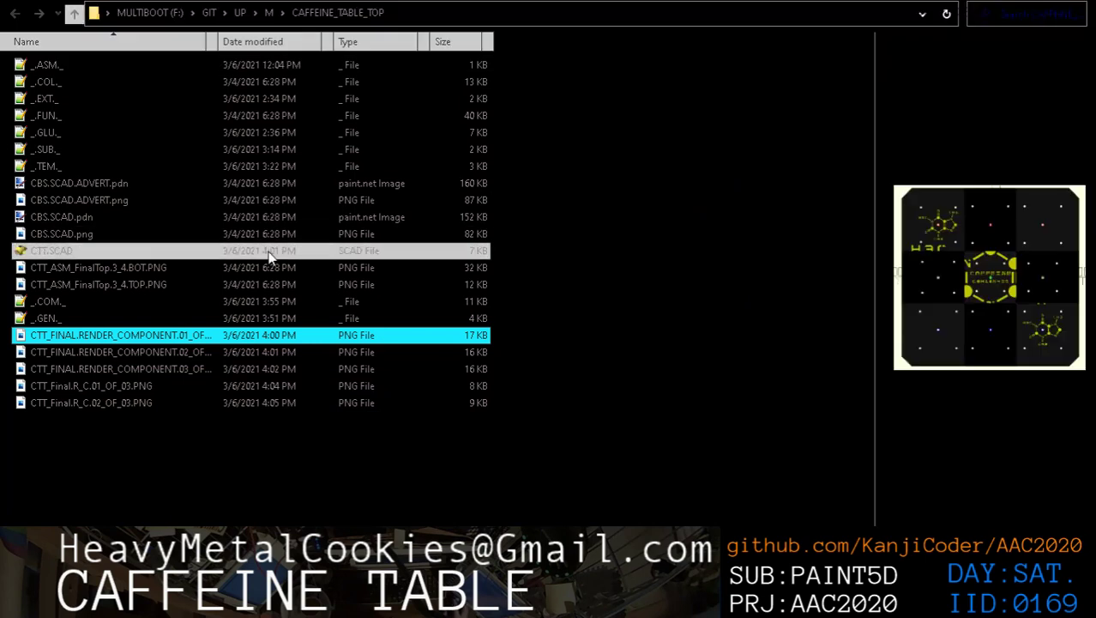
Compare the previews of the three RENDER_COMPONENT files with those of CTT_Final.R_C.01_OF_03.PNG and CTT_Final.R_C.02_OF_03.PNG to check their numbering
left_click(128, 347)
left_click(135, 367)
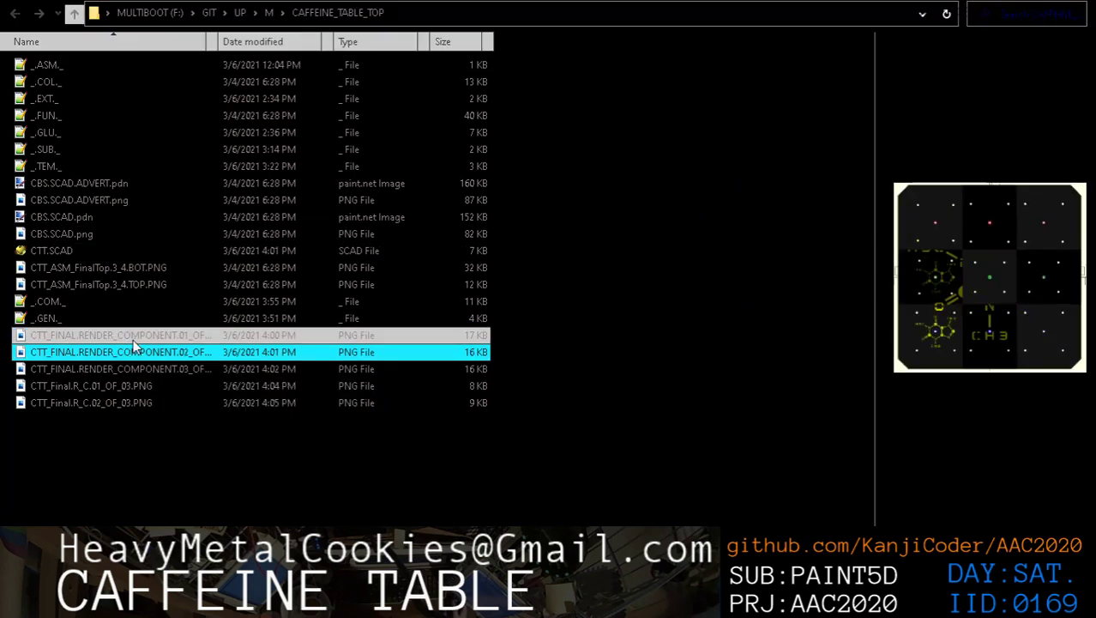
left_click(133, 339)
left_click(136, 354)
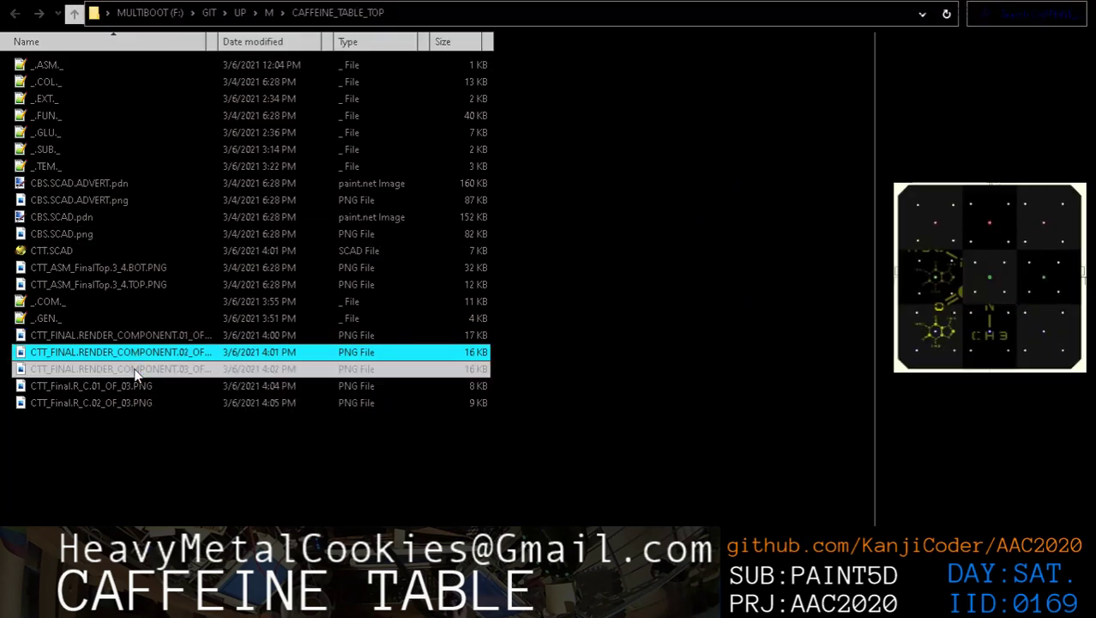
left_click(135, 370)
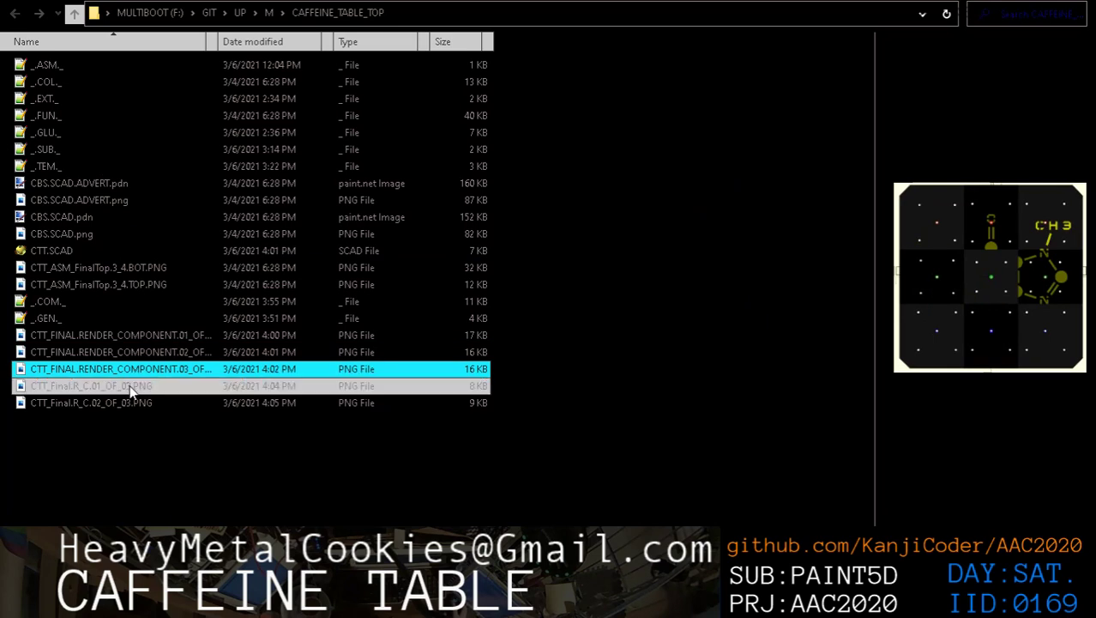
left_click(131, 388)
left_click(136, 405)
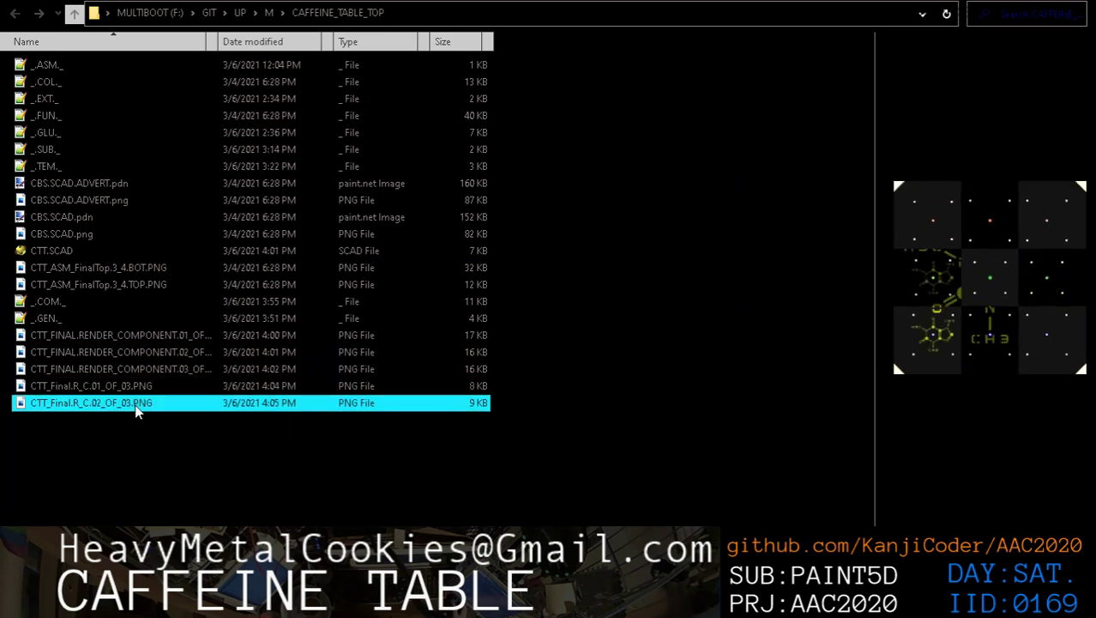
left_click(136, 387)
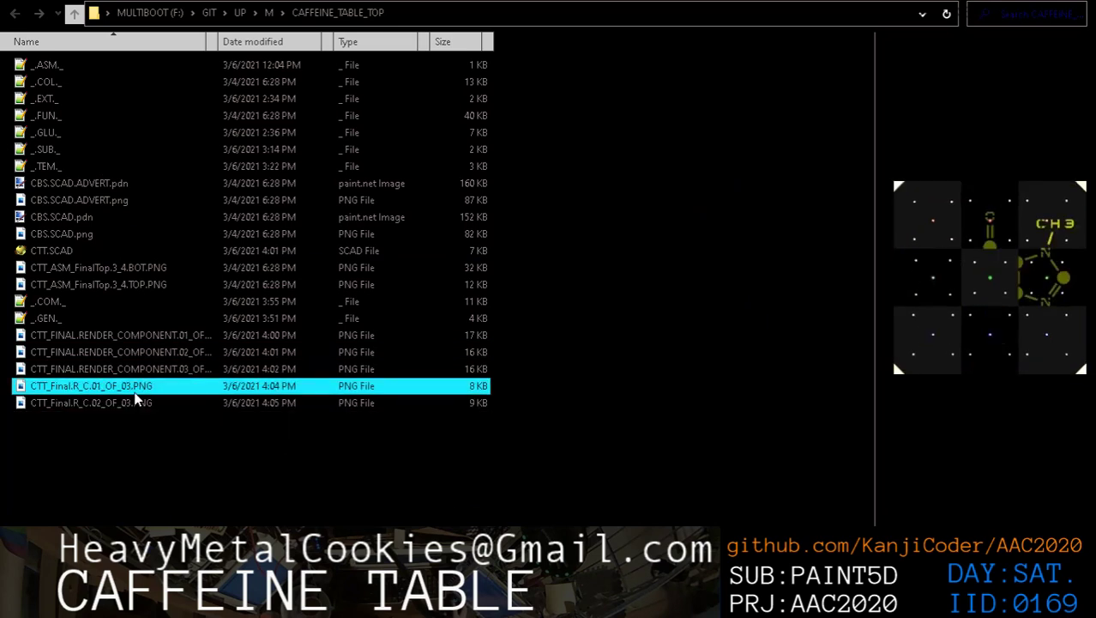
left_click(144, 403)
left_click(142, 387)
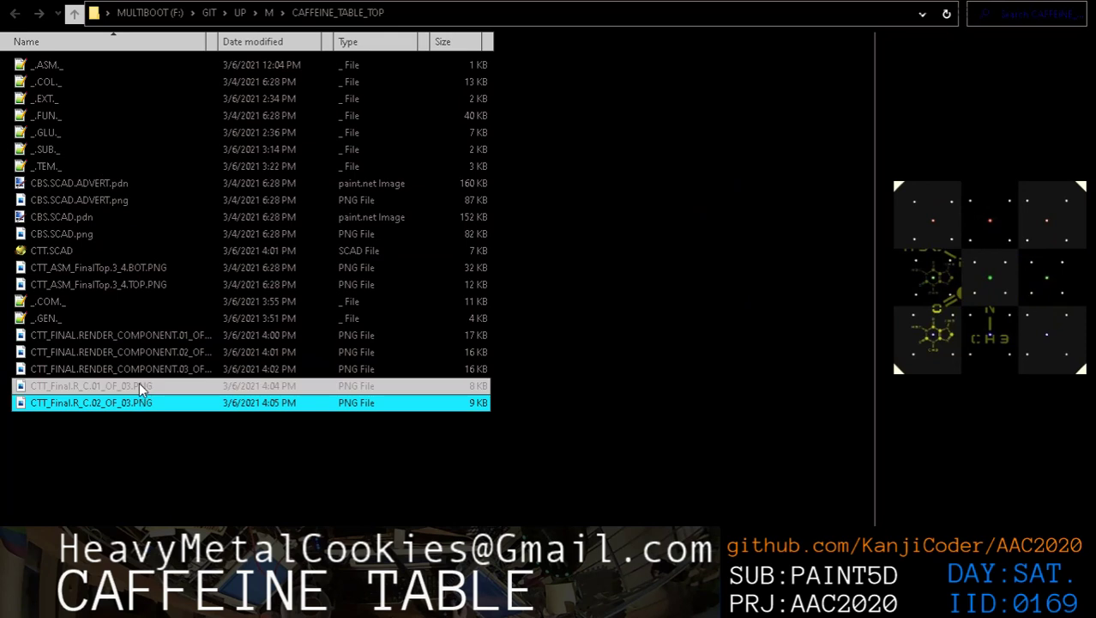
left_click(151, 369)
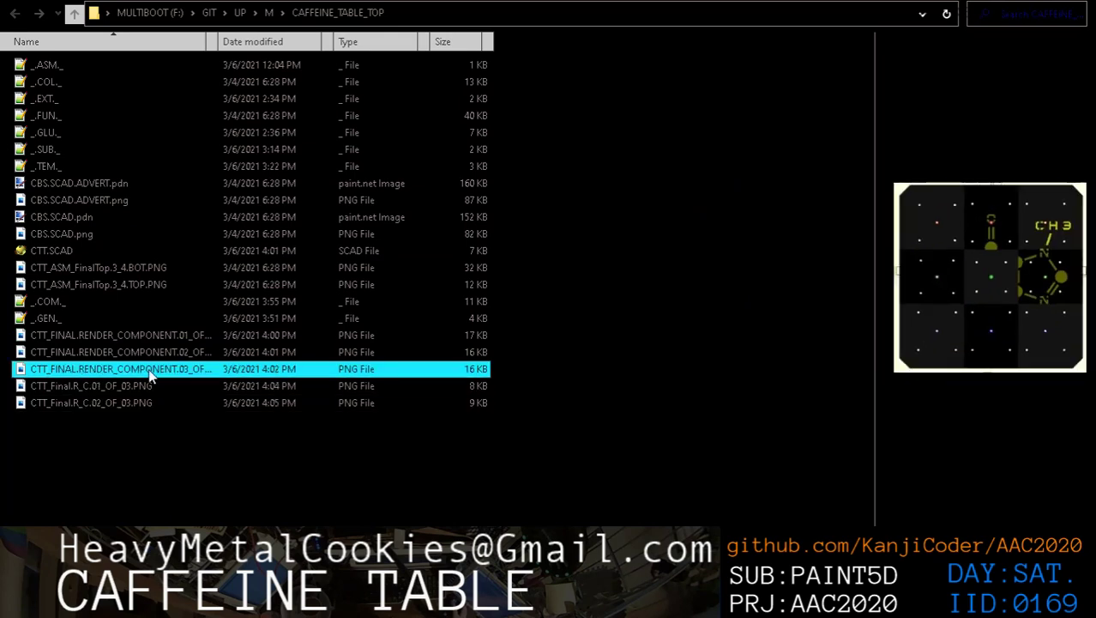
left_click(152, 350)
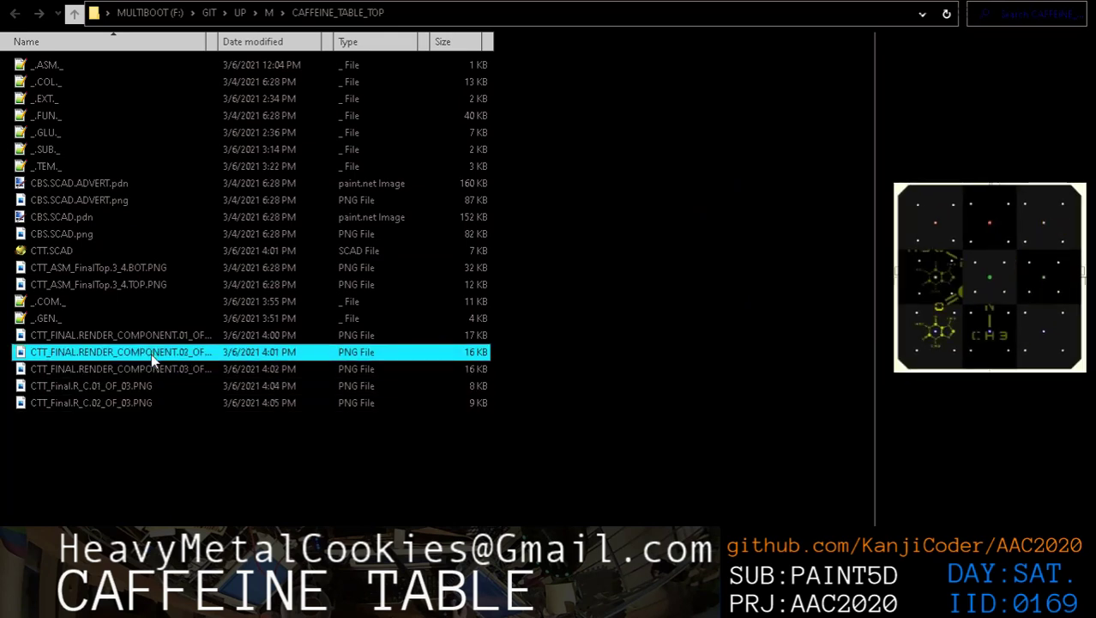
left_click(150, 370)
left_click(136, 388)
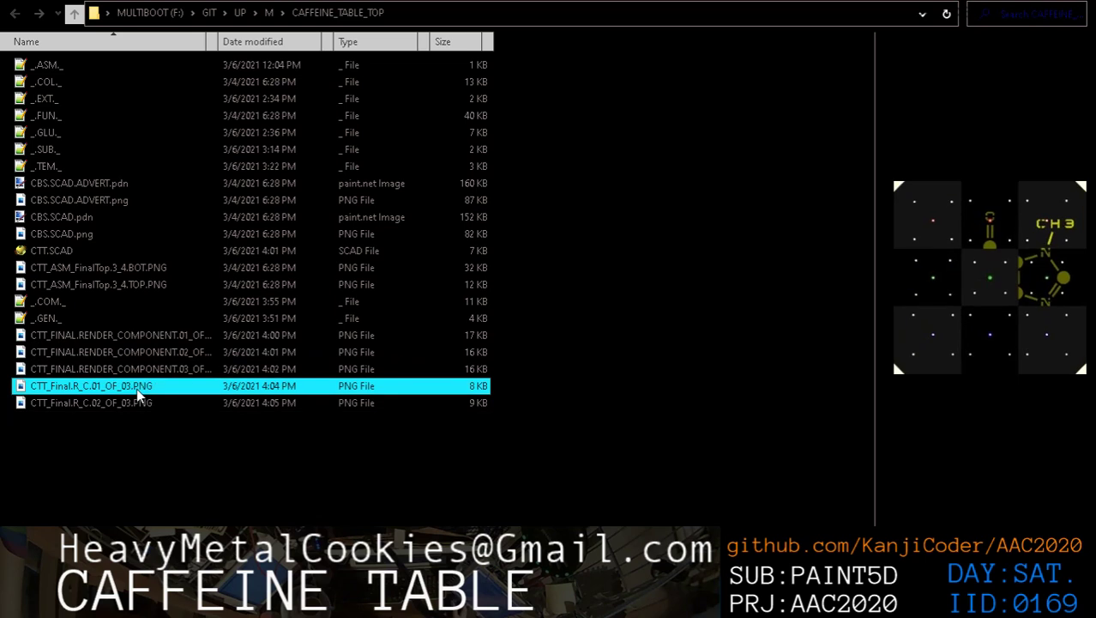
left_click(158, 339)
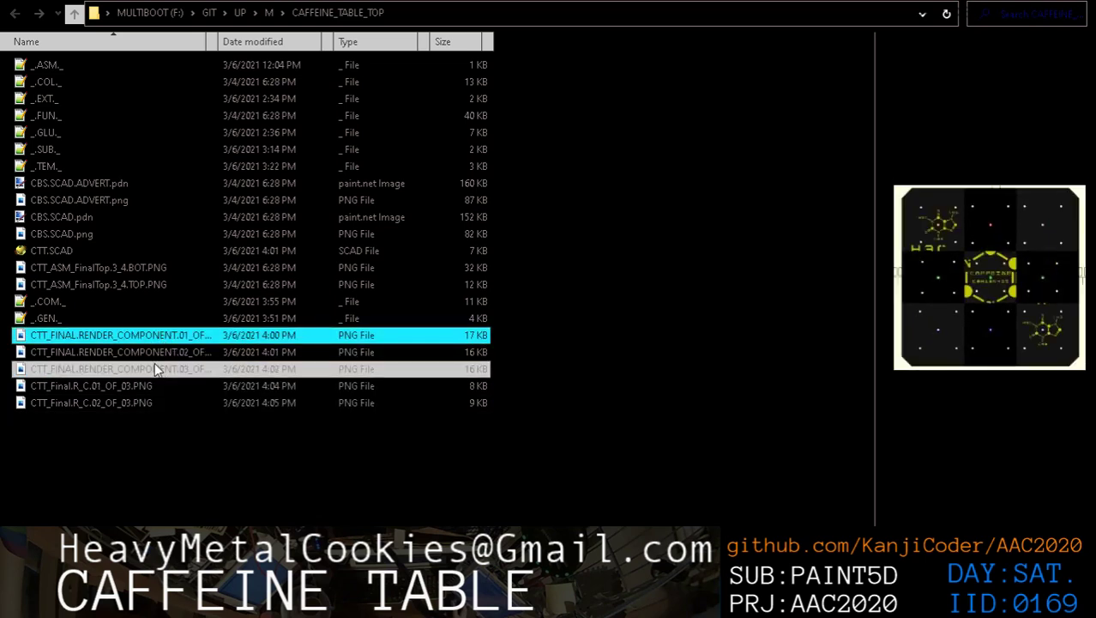
left_click(153, 357)
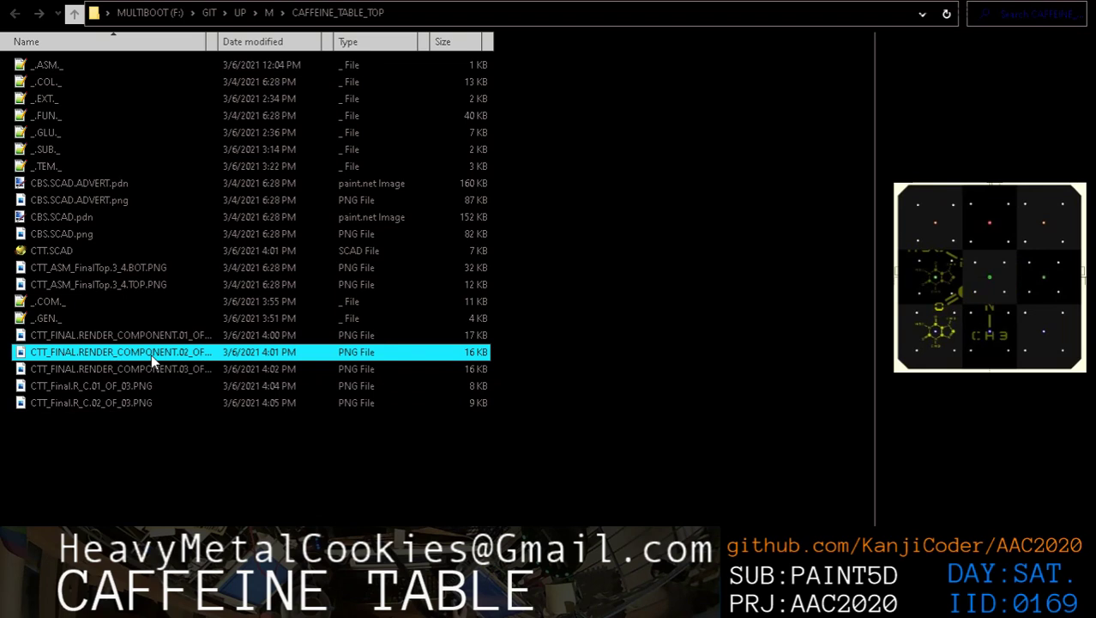
left_click(157, 354)
left_click(144, 387)
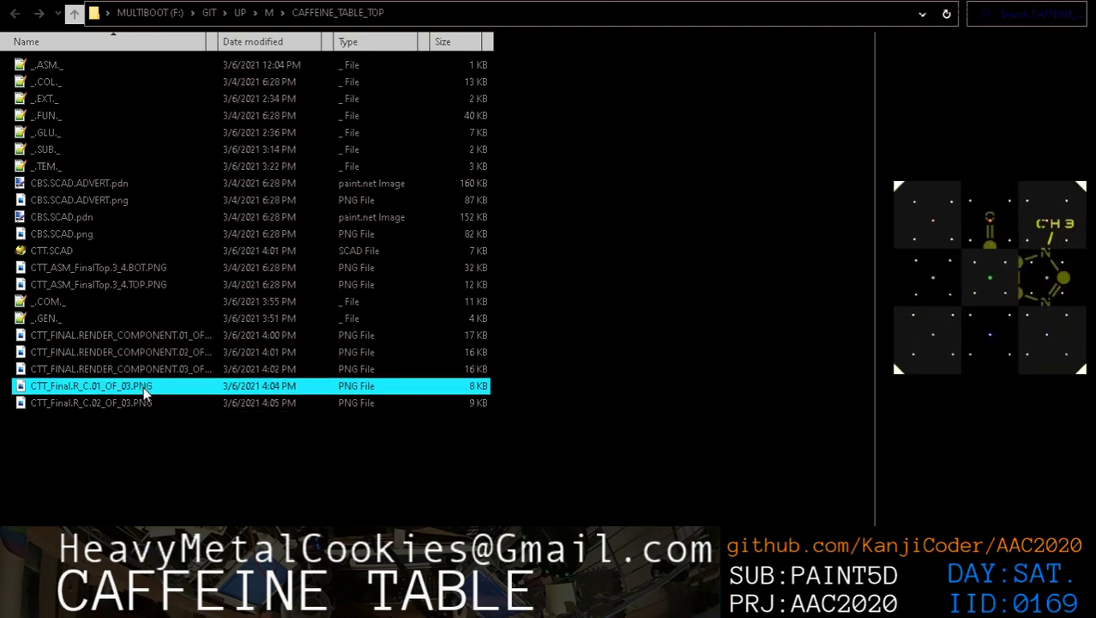
left_click(148, 402)
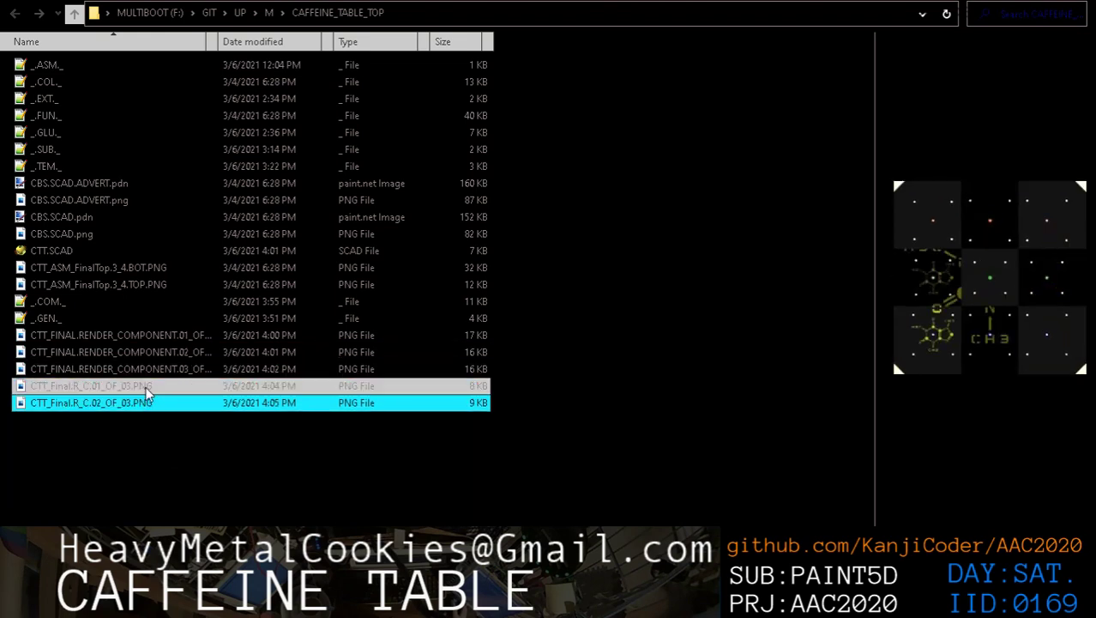
left_click(148, 387)
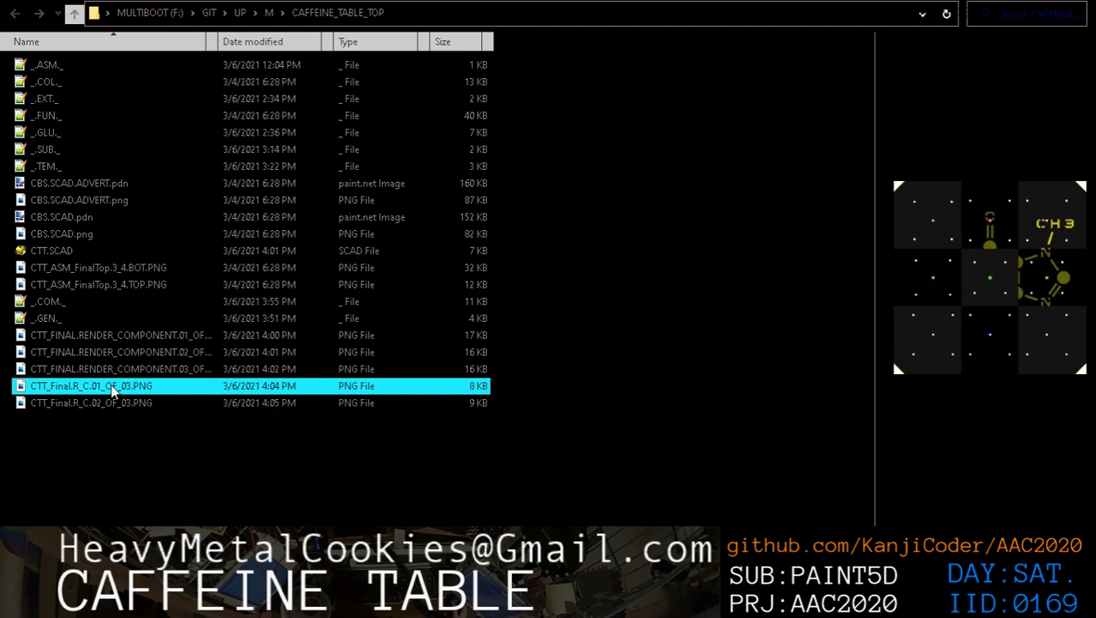
Rename CTT_Final.R_C.01_OF_03.PNG as CTT_Final.R_C.03_OF_03.PNG and refresh the folder listing
right_click(113, 388)
left_click(169, 513)
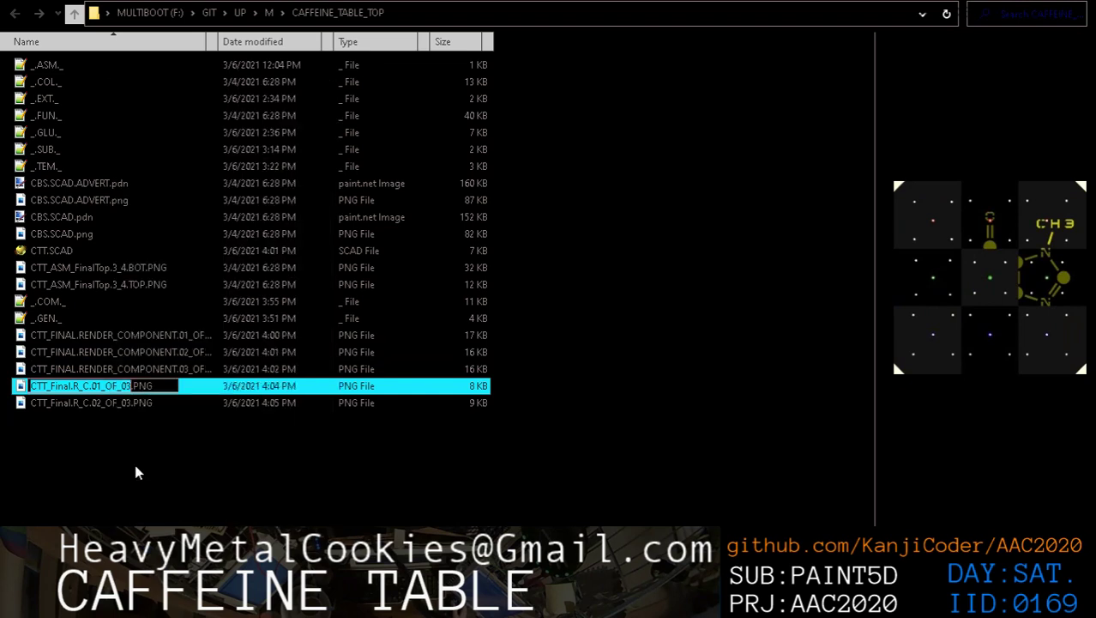
left_click(98, 386)
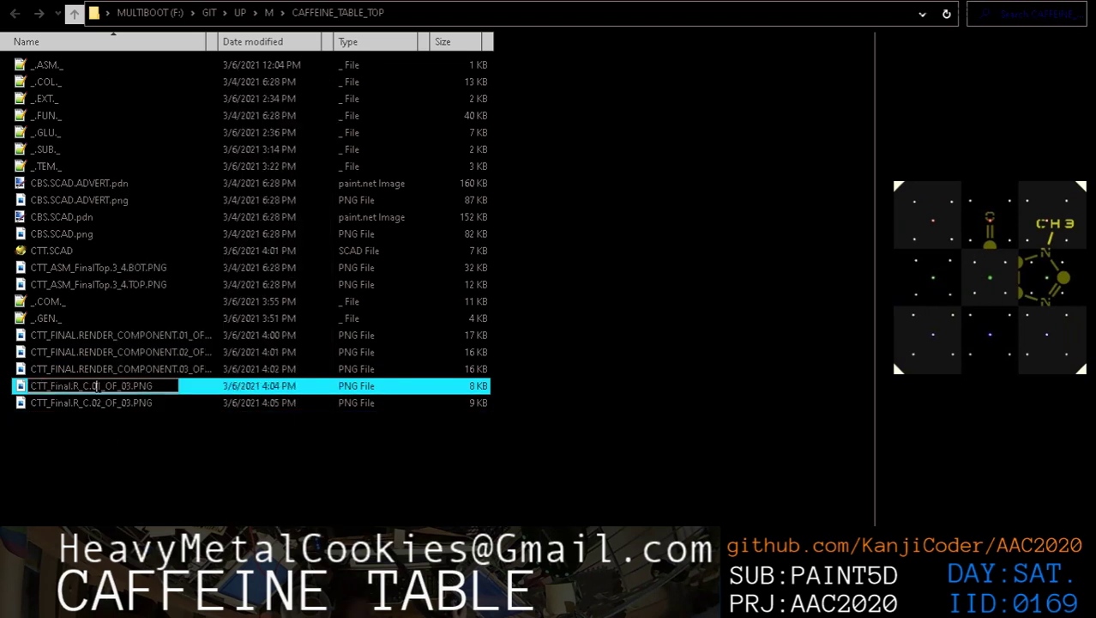
key("Delete")
type("3")
left_click(165, 441)
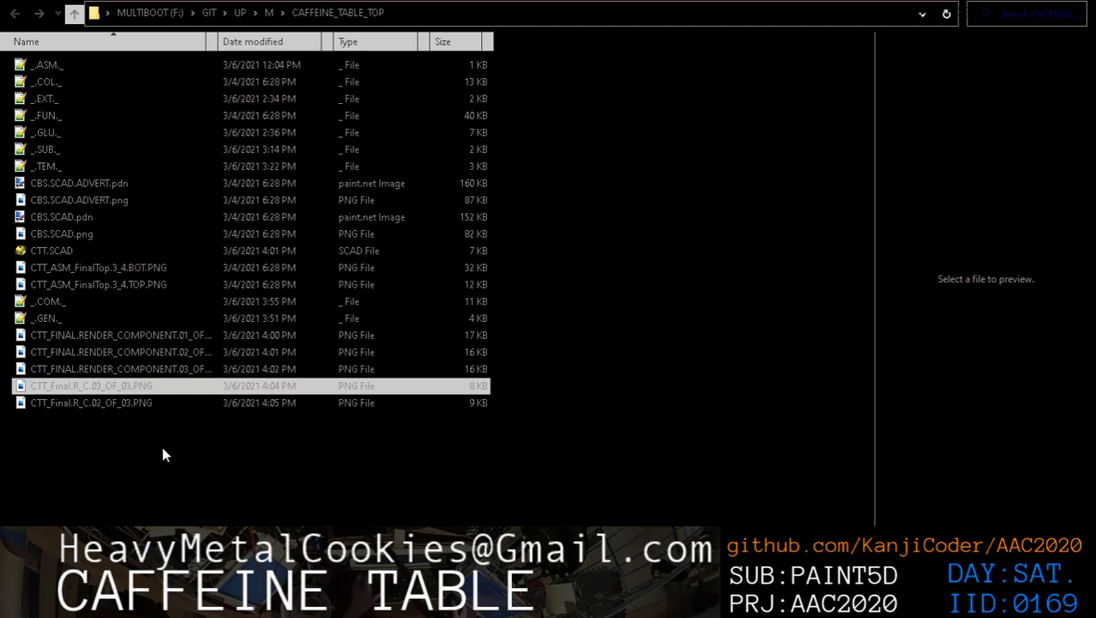
key("F5")
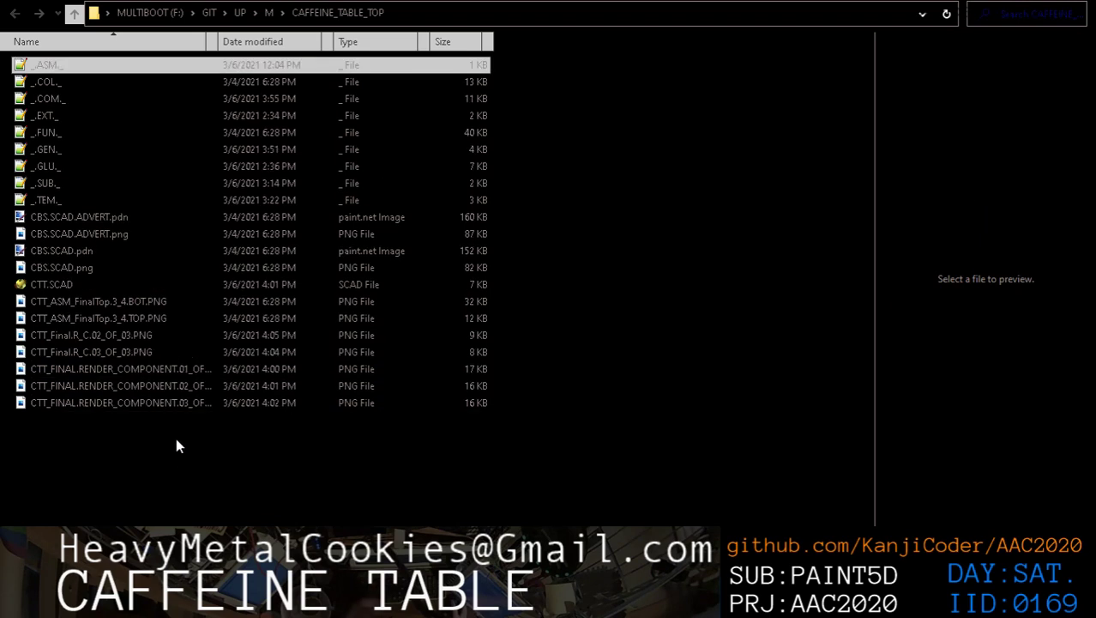
Check the previews of cropped files 02 and 03 against the matching RENDER_COMPONENT originals
left_click(153, 334)
left_click(155, 352)
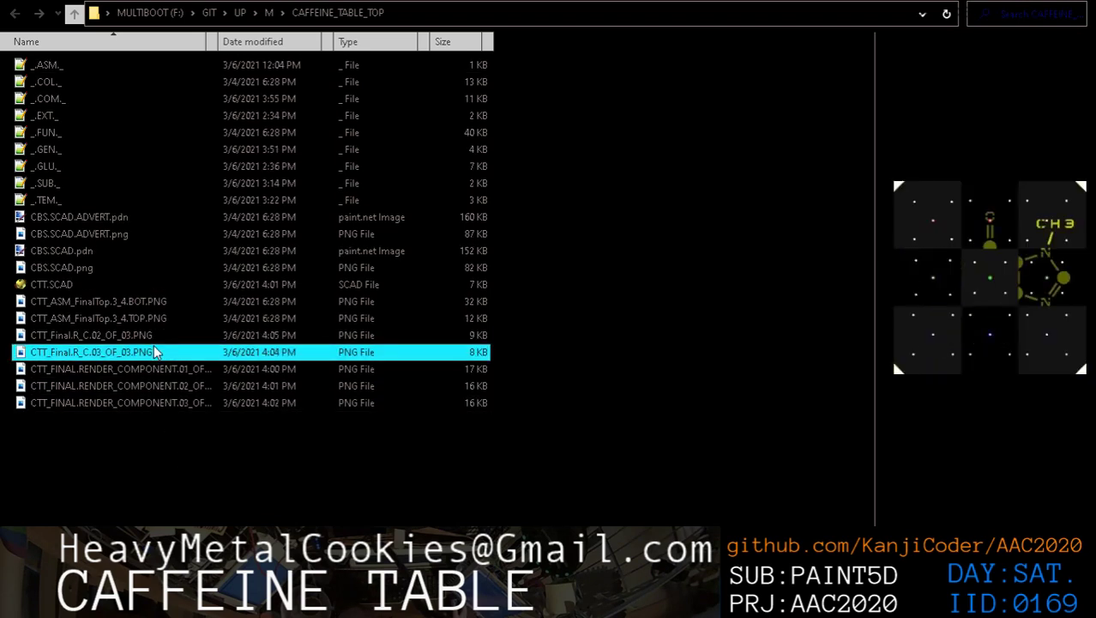
left_click(153, 335)
left_click(155, 353)
left_click(163, 386)
left_click(169, 403)
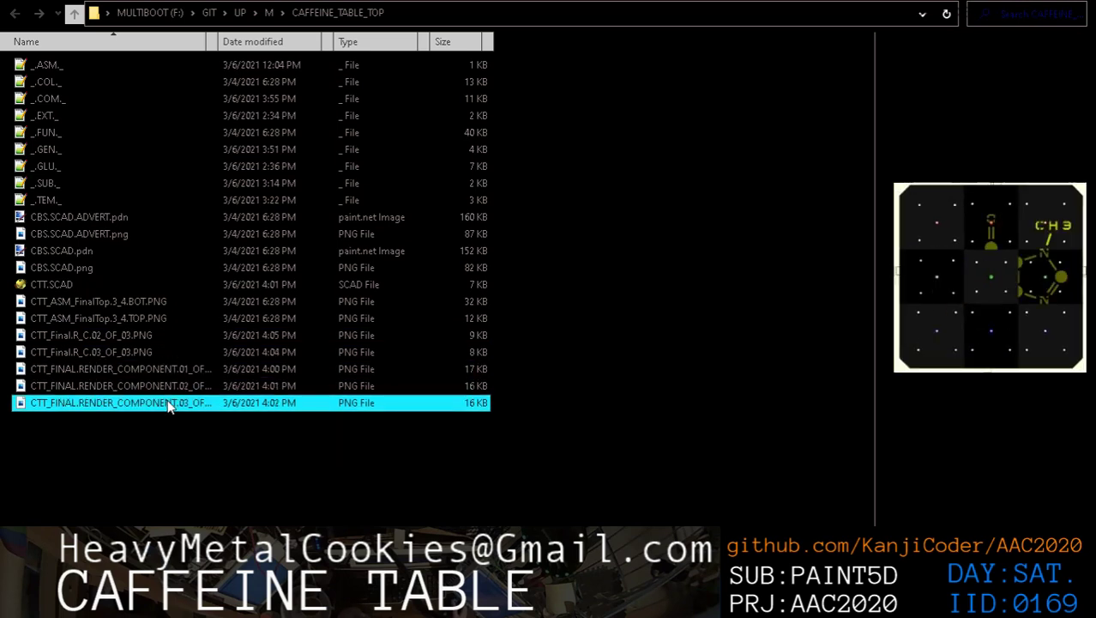
Open CTT_FINAL.RENDER_COMPONENT.01_OF_03.PNG from the CAFFEINE_TABLE_TOP folder in paint.net
left_click(166, 371)
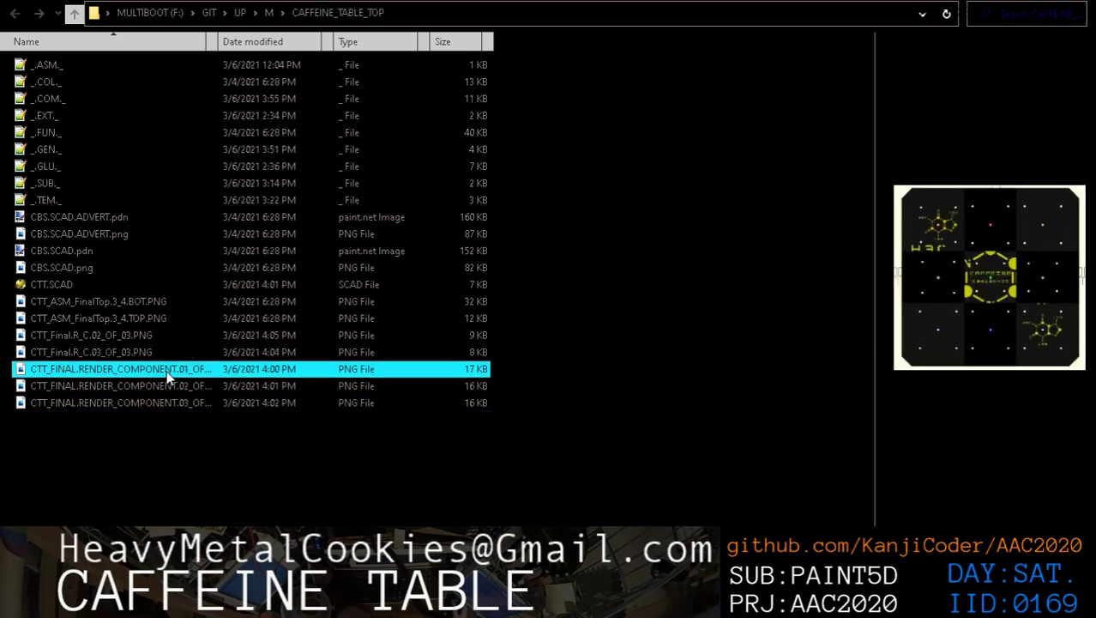
right_click(166, 371)
mouse_move(237, 367)
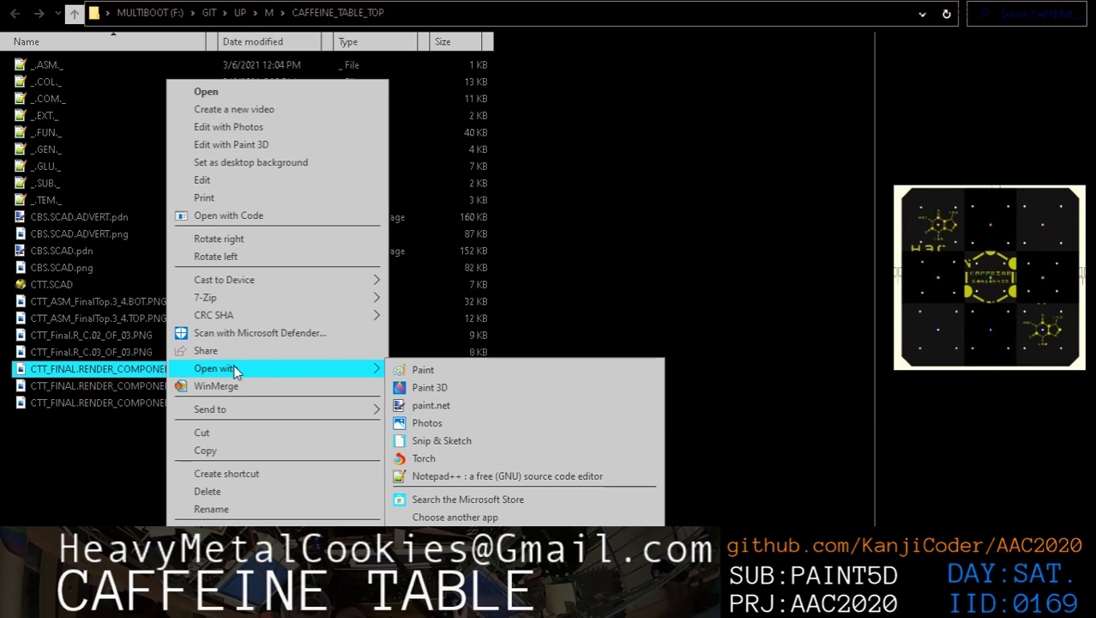
left_click(445, 407)
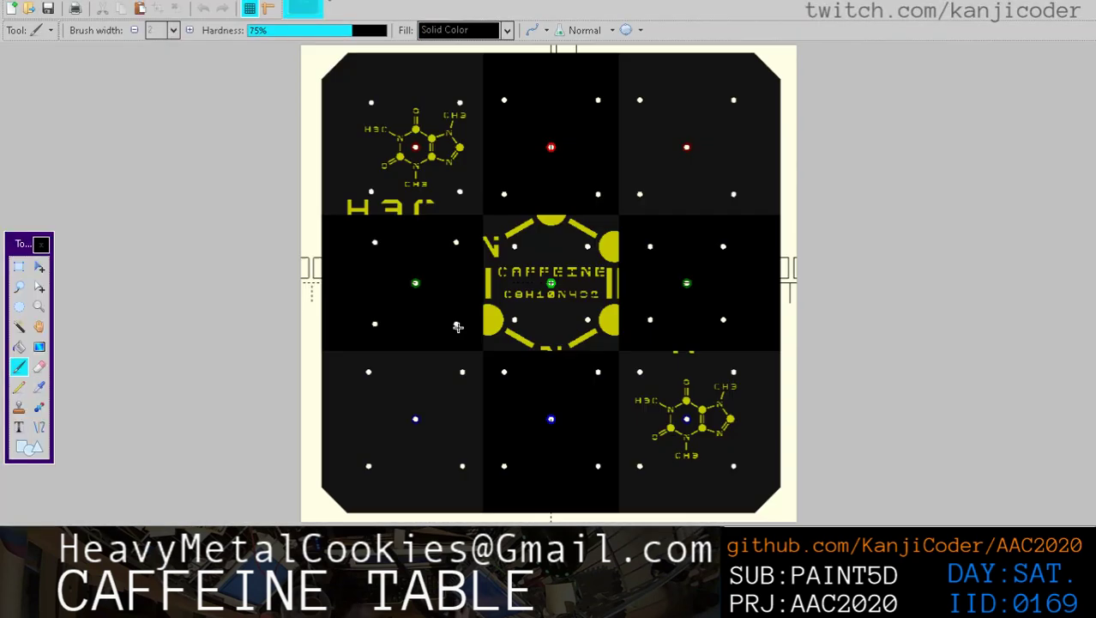
Select the tabletop exactly inside its cream border, from the upper-left to the lower-right extent, and cut it out
scroll(445, 322, "up", 4)
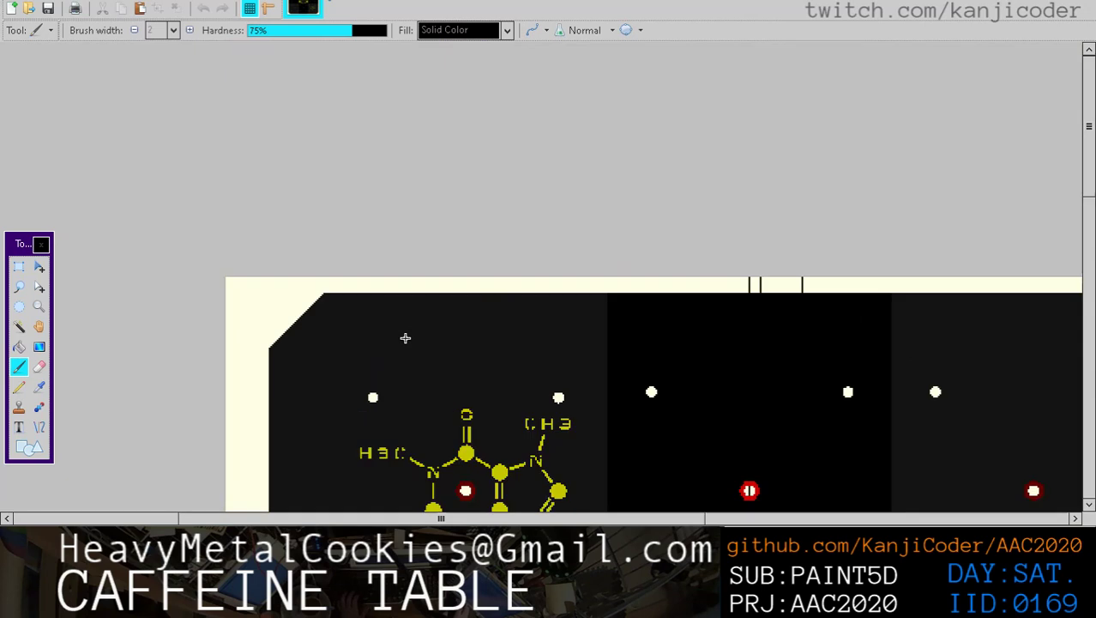
scroll(405, 338, "up", 1)
left_click(19, 266)
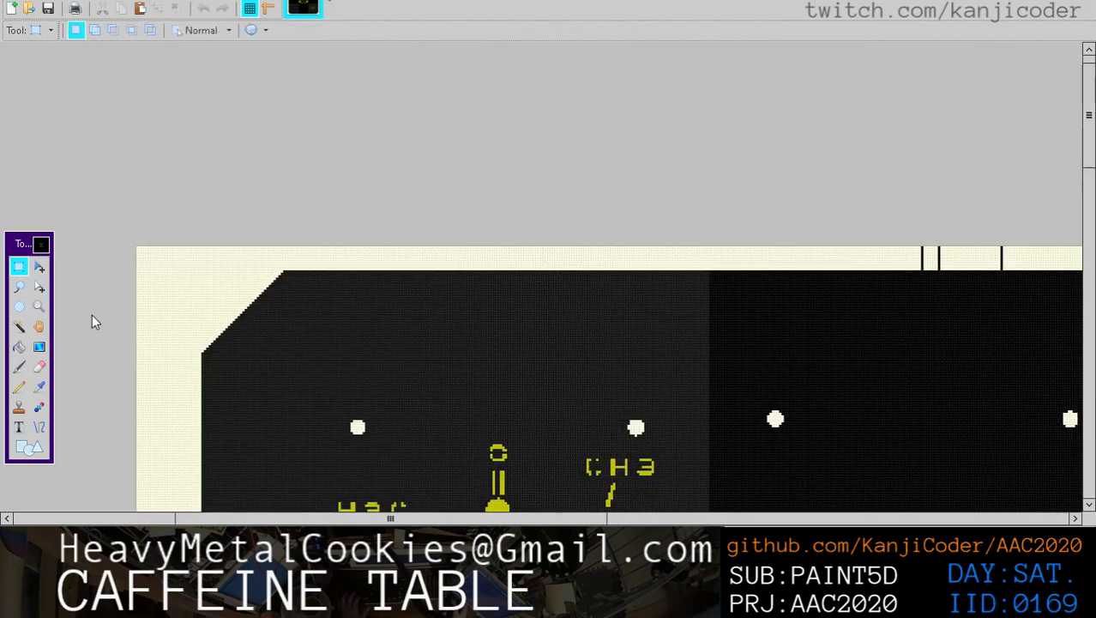
scroll(215, 301, "up", 2)
scroll(209, 247, "up", 1)
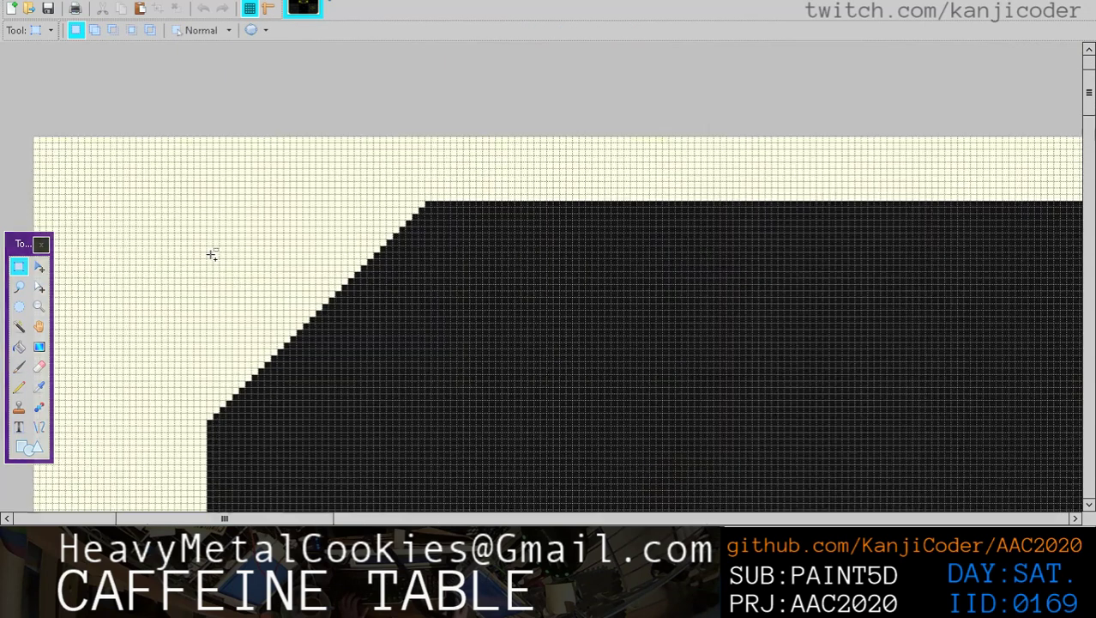
left_click_drag(208, 202, 475, 433)
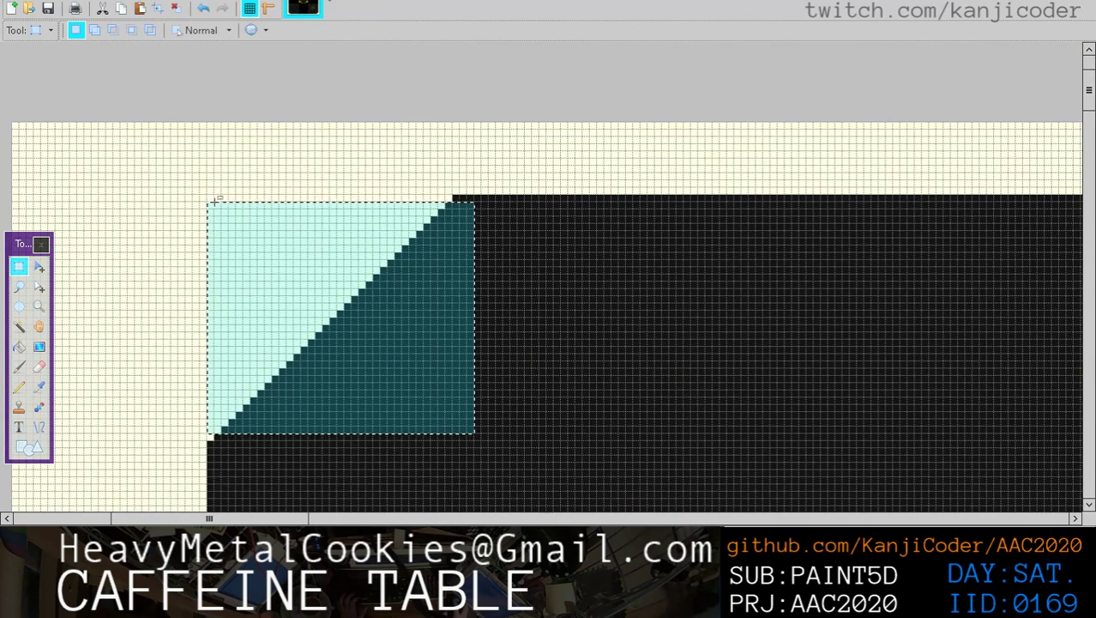
left_click_drag(209, 194, 612, 491)
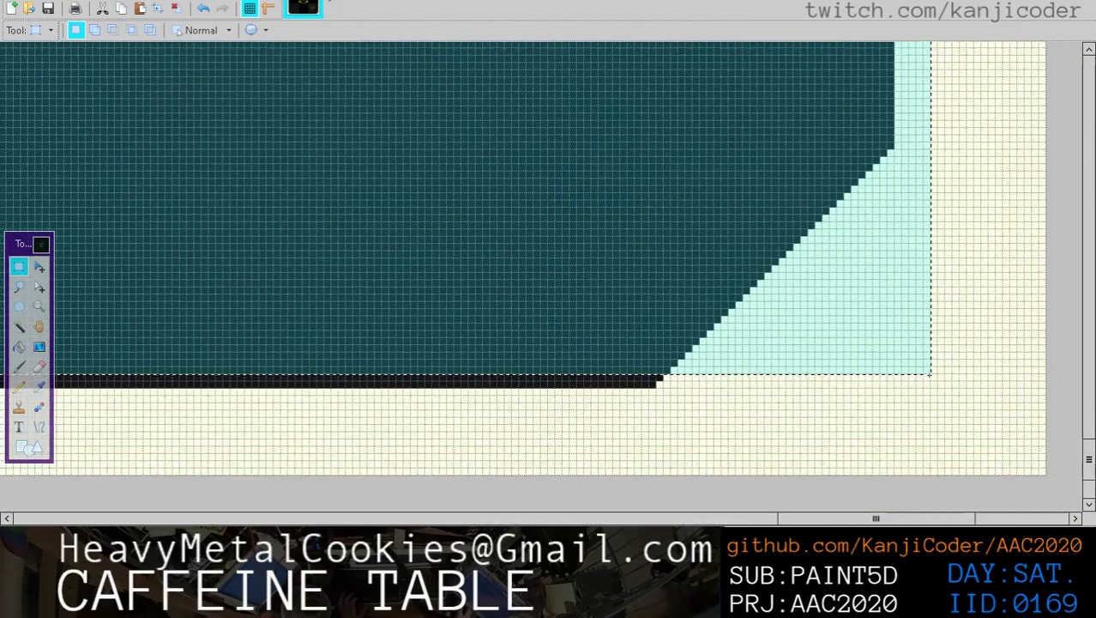
left_click_drag(931, 375, 891, 386)
key("Delete")
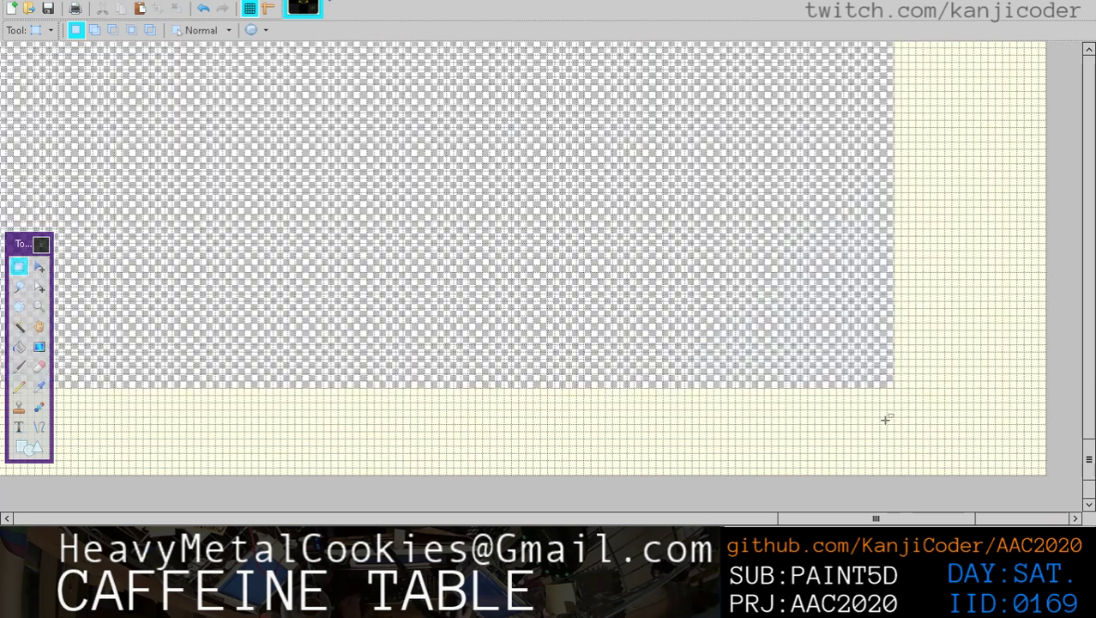
Create a new image at the size of the cut selection and paste the tabletop into it
left_click(23, 5)
left_click(26, 5)
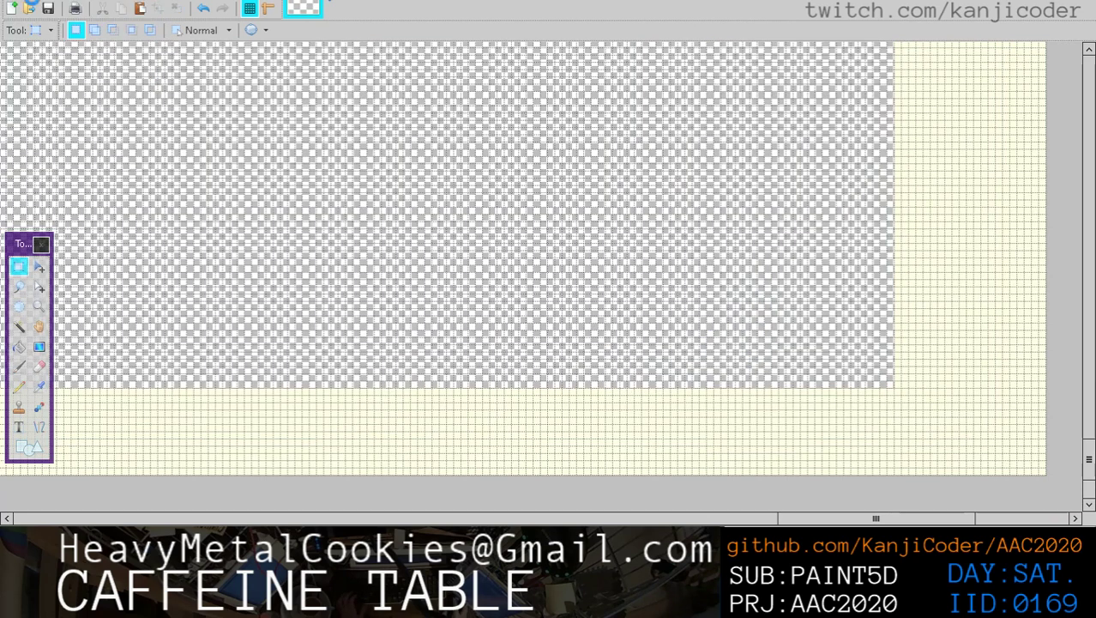
left_click(534, 360)
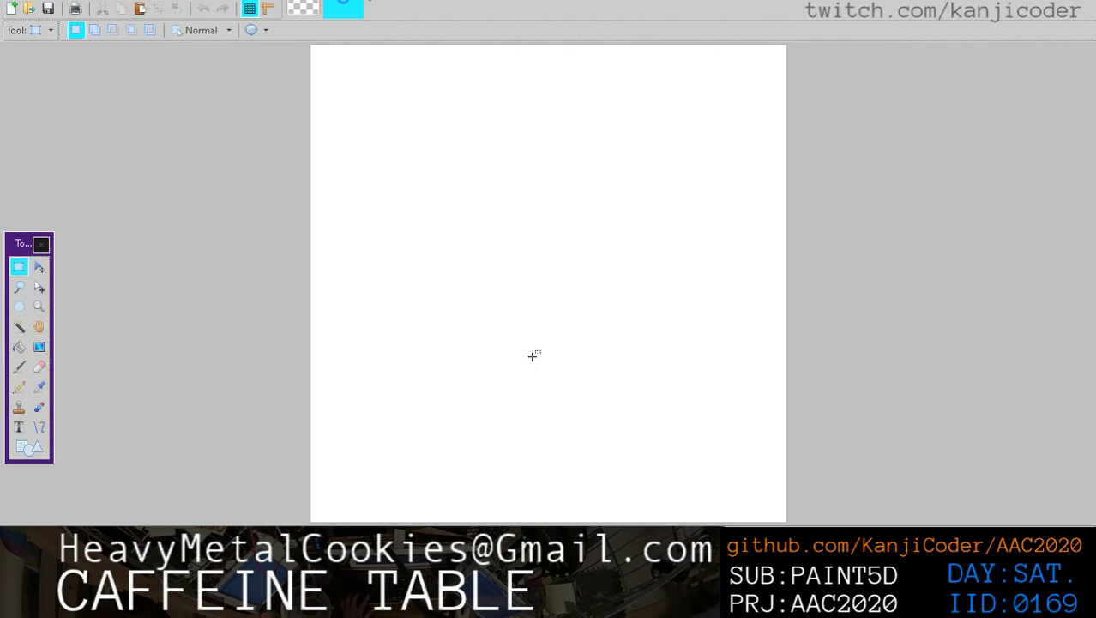
key("ctrl+v")
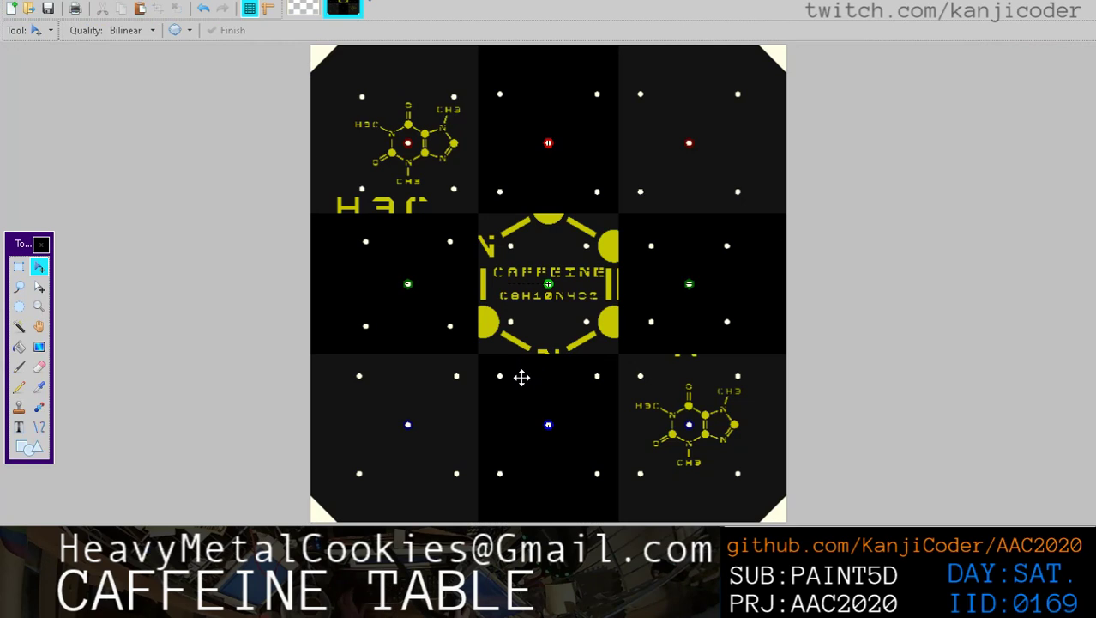
Save the cropped tabletop as CTT_Final.R_C.01_OF_03.PNG in the CAFFEINE_TABLE_TOP folder, accepting the save configuration
key("ctrl+s")
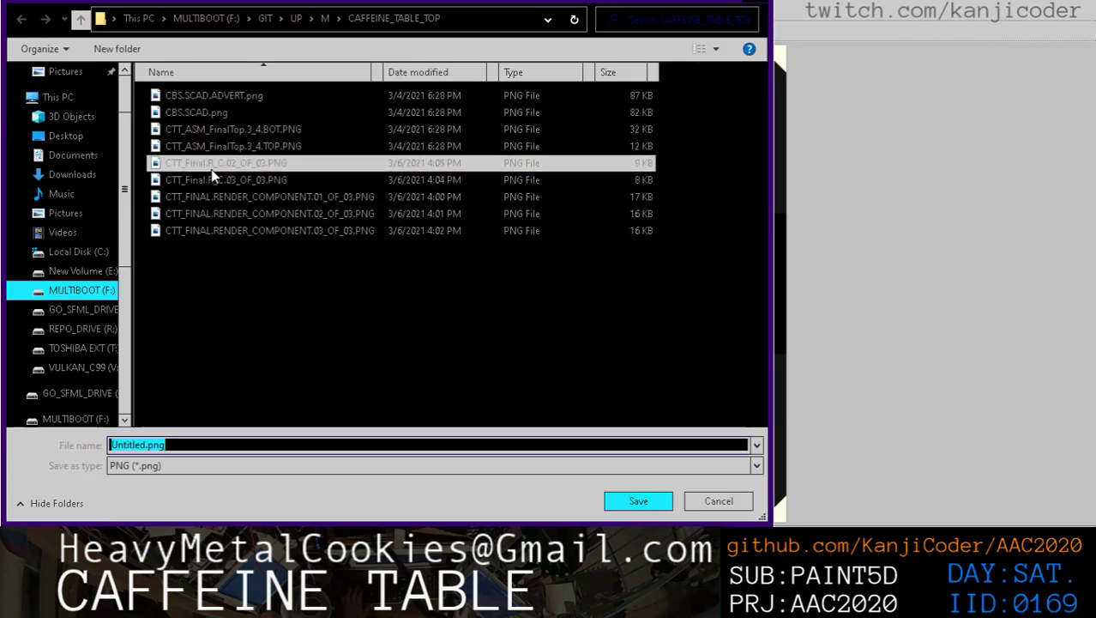
left_click(213, 165)
left_click(214, 445)
left_click(178, 445)
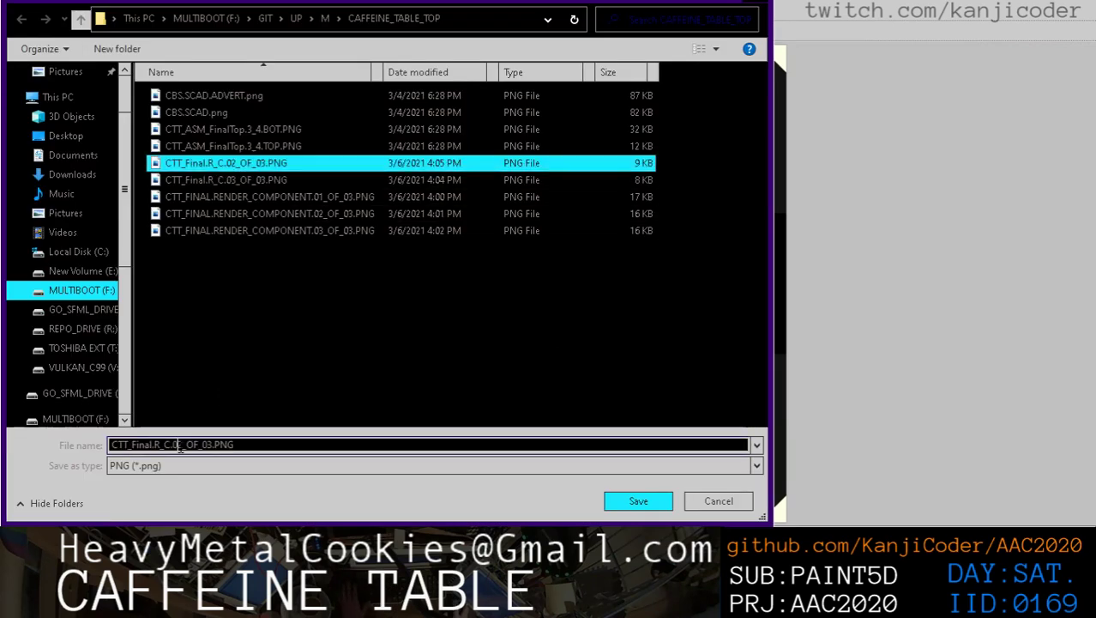
type("1")
left_click(638, 500)
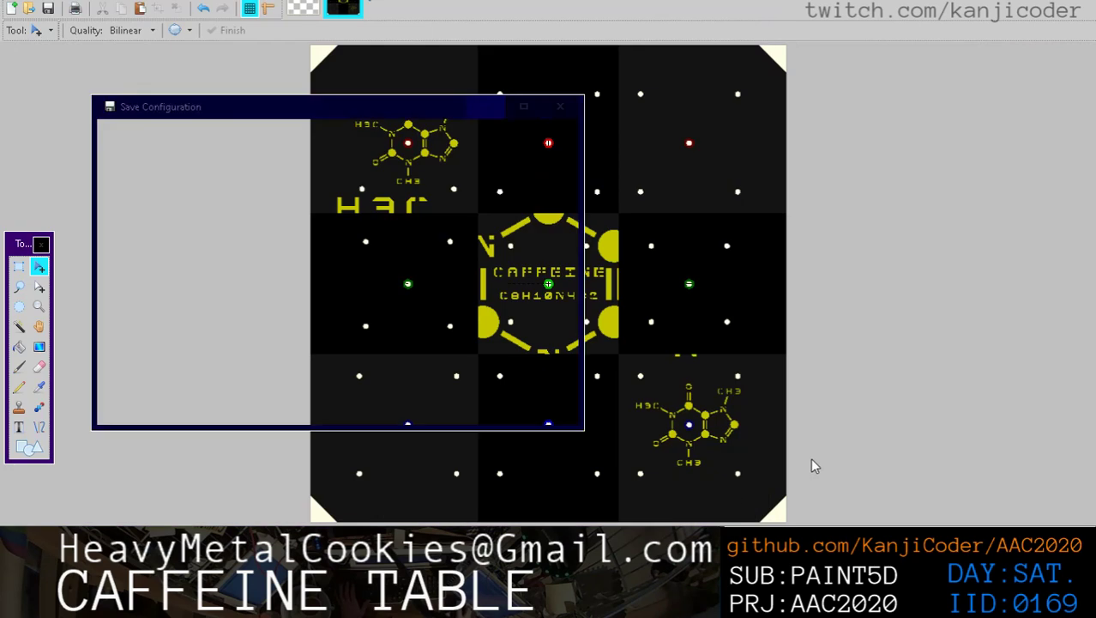
left_click(493, 410)
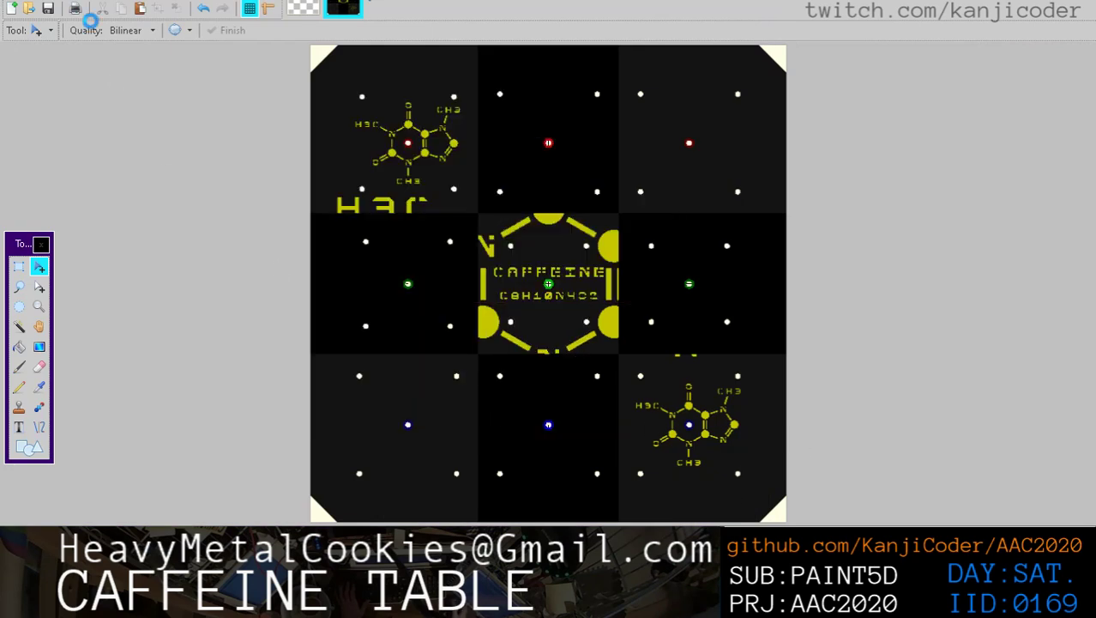
Close the saved crop and the original render component, discarding the changes to the original
key("ctrl+w")
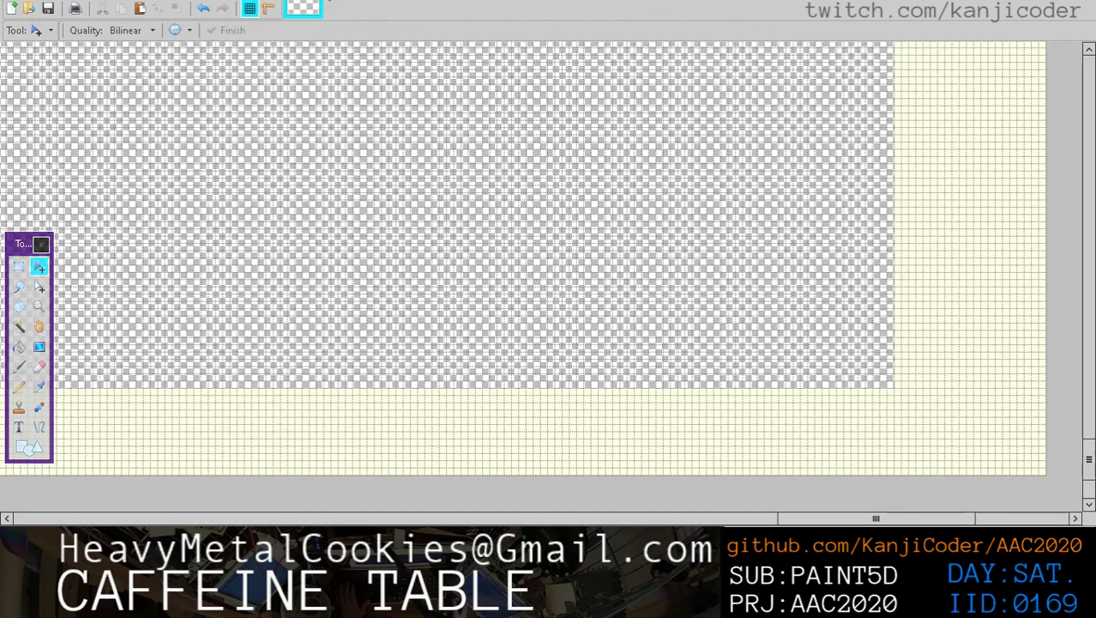
key("ctrl+w")
left_click(483, 363)
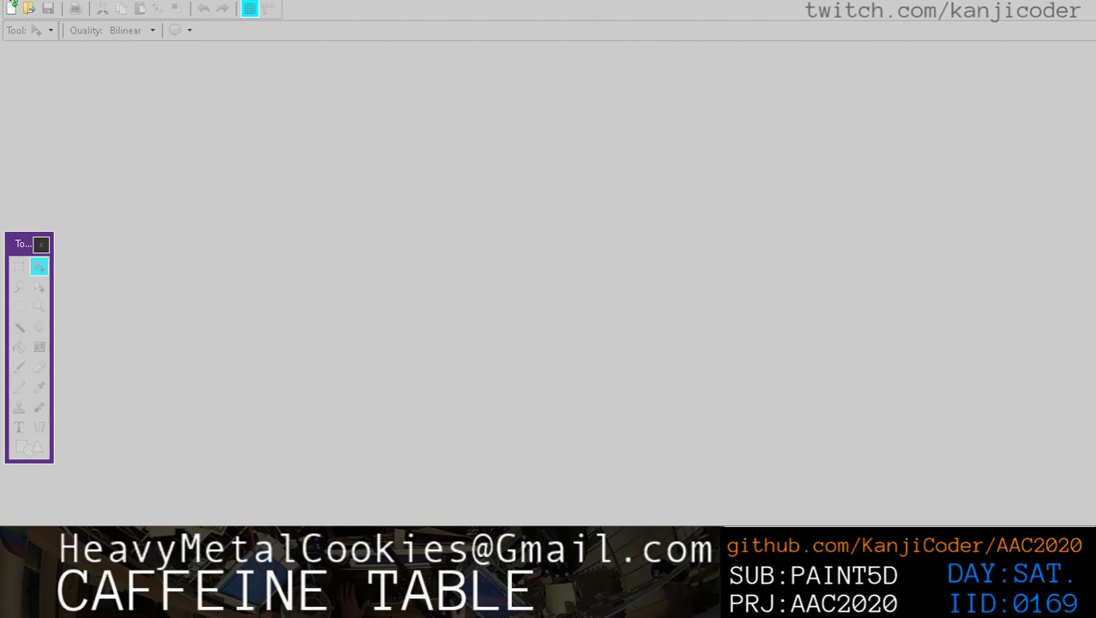
Create a new blank image of 599 × 599 pixels
key("alt+f")
left_click(17, 6)
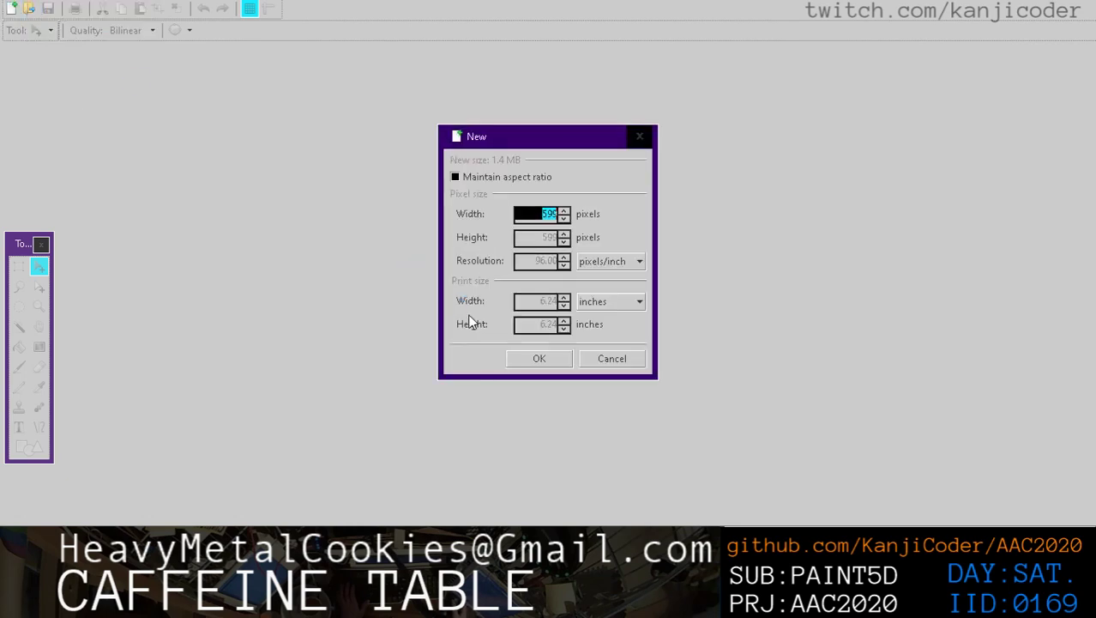
left_click(540, 358)
Open CTT_Final.R_C.01_OF_03.PNG, CTT_Final.R_C.02_OF_03.PNG and CTT_Final.R_C.03_OF_03.PNG together
key("alt+f")
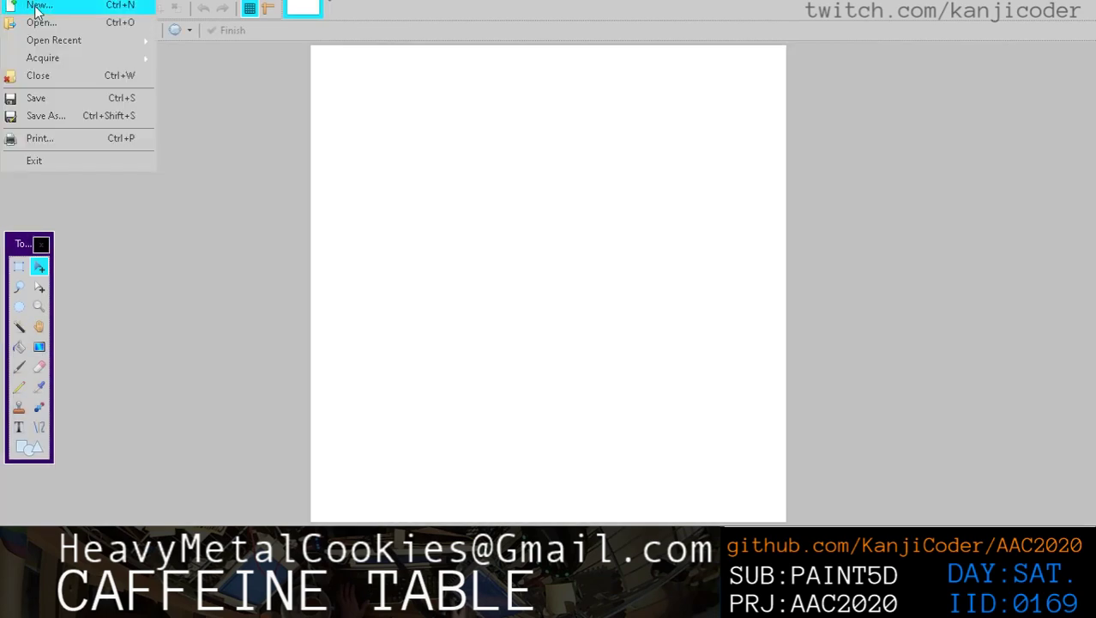
left_click(45, 24)
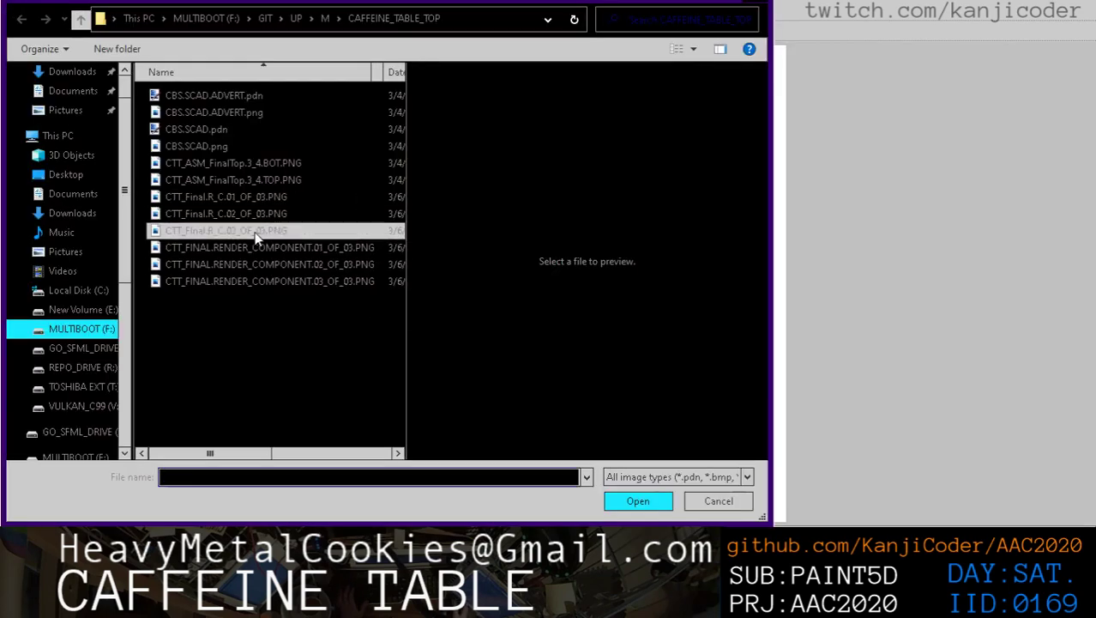
left_click(245, 200)
left_click(245, 214, "shift")
left_click(249, 231, "shift")
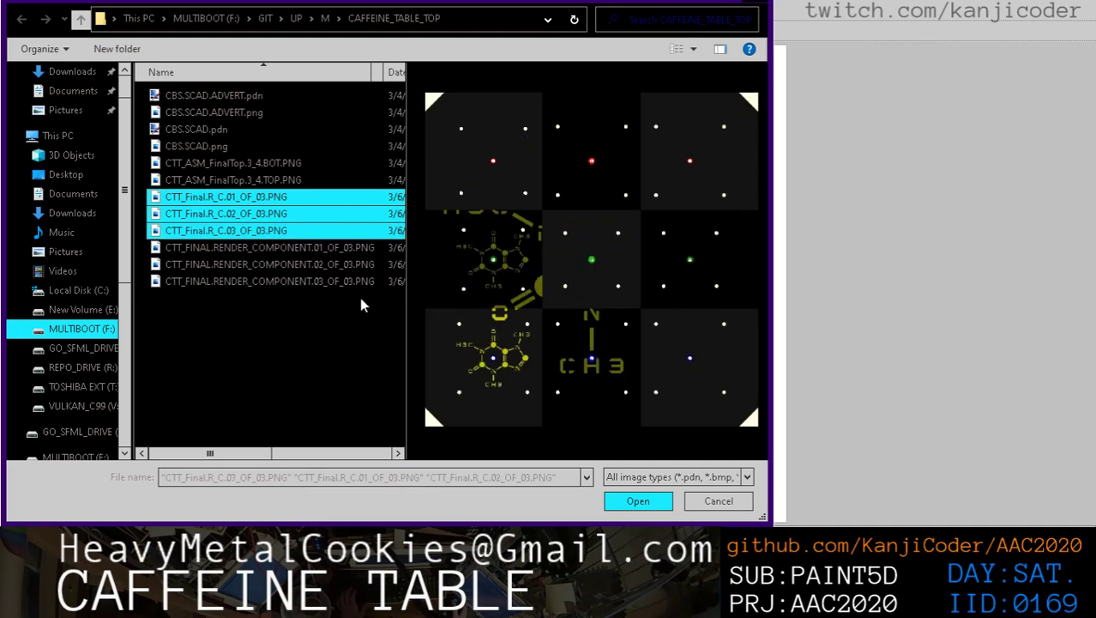
left_click(638, 501)
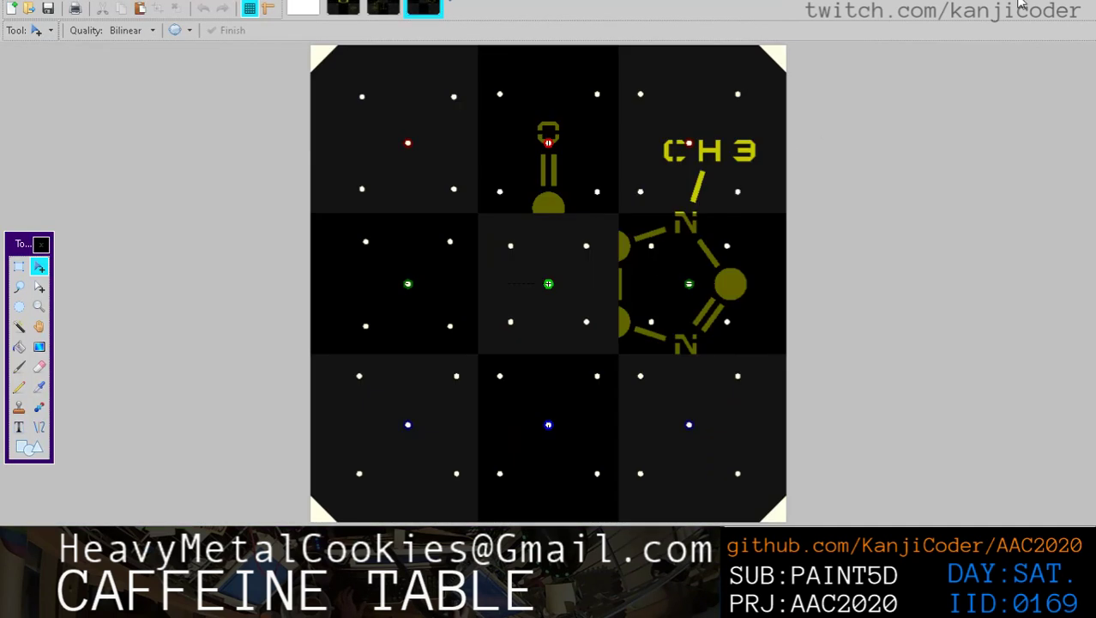
Add two new layers to the blank image and make its Background layer active
key("F7")
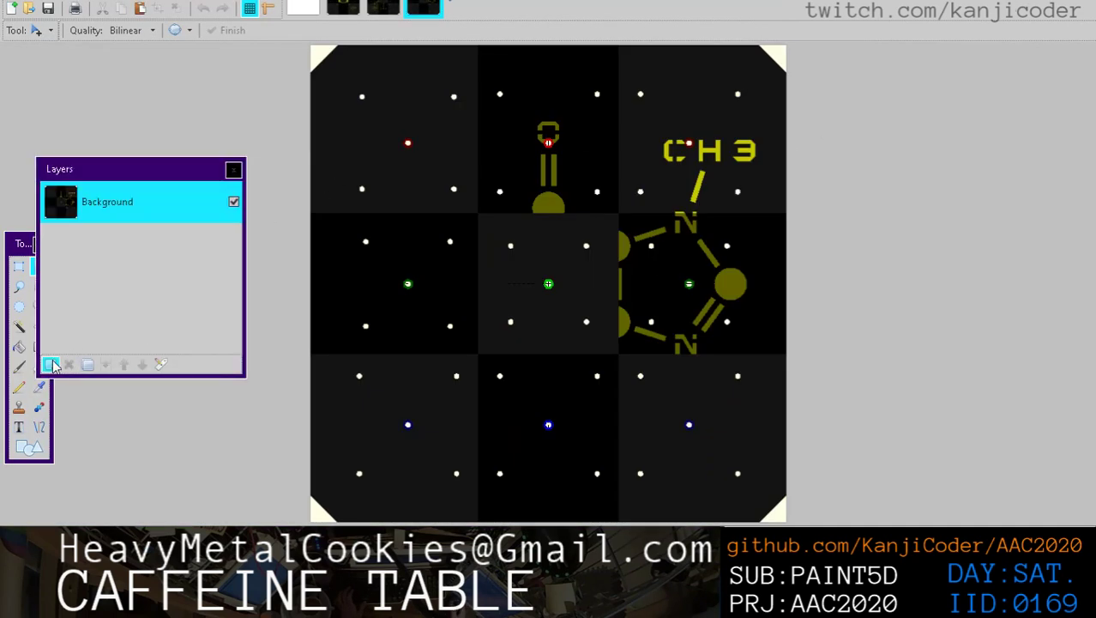
left_click(234, 169)
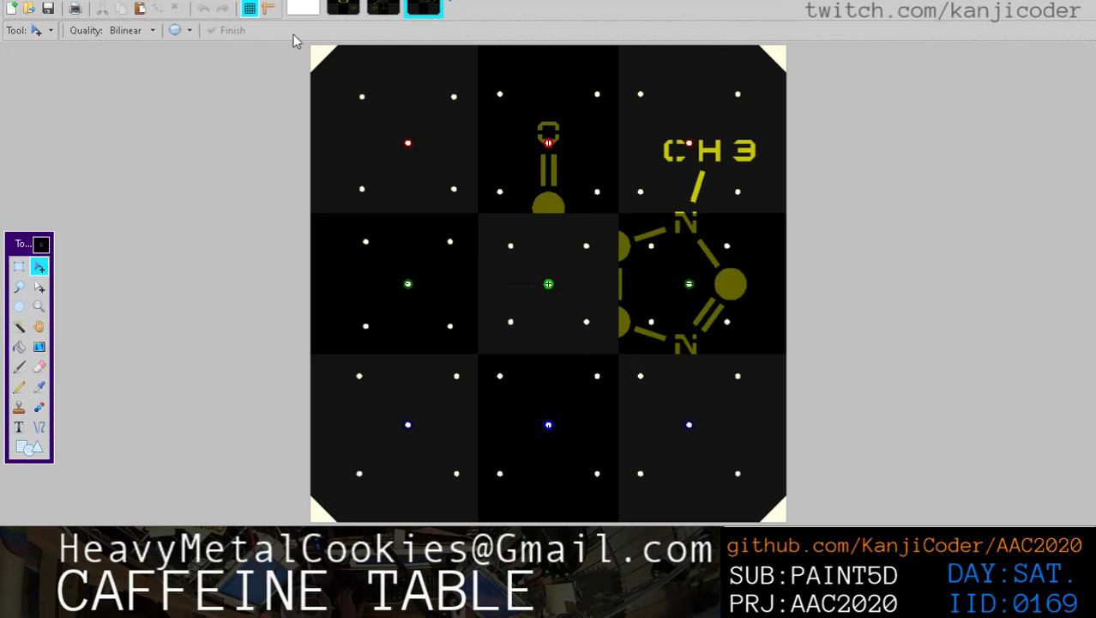
left_click(314, 12)
key("F7")
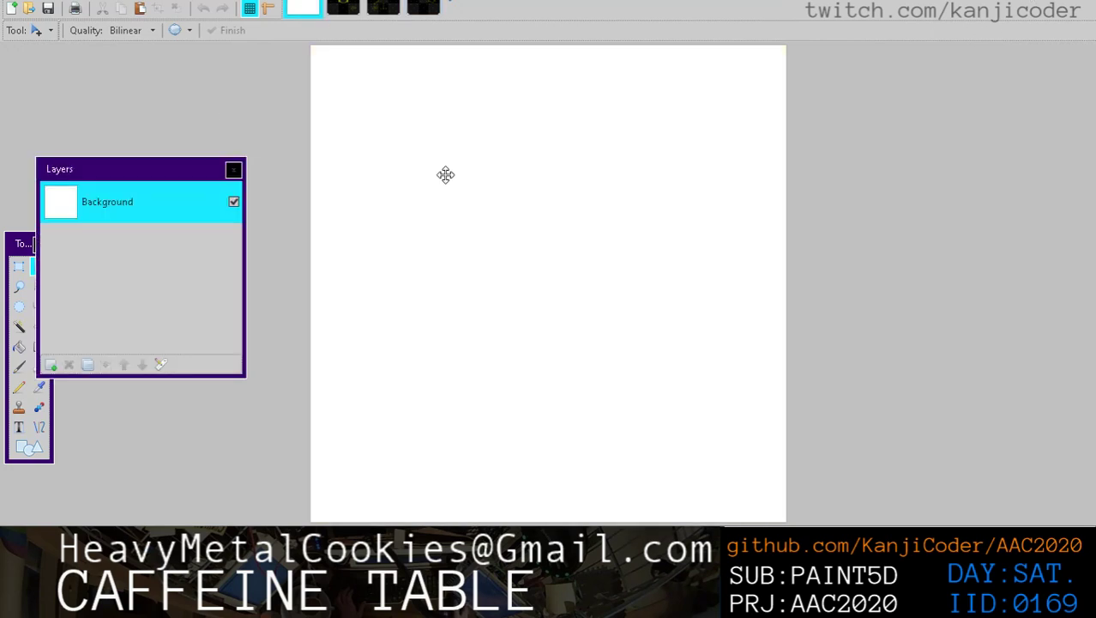
left_click(51, 367)
left_click(51, 367)
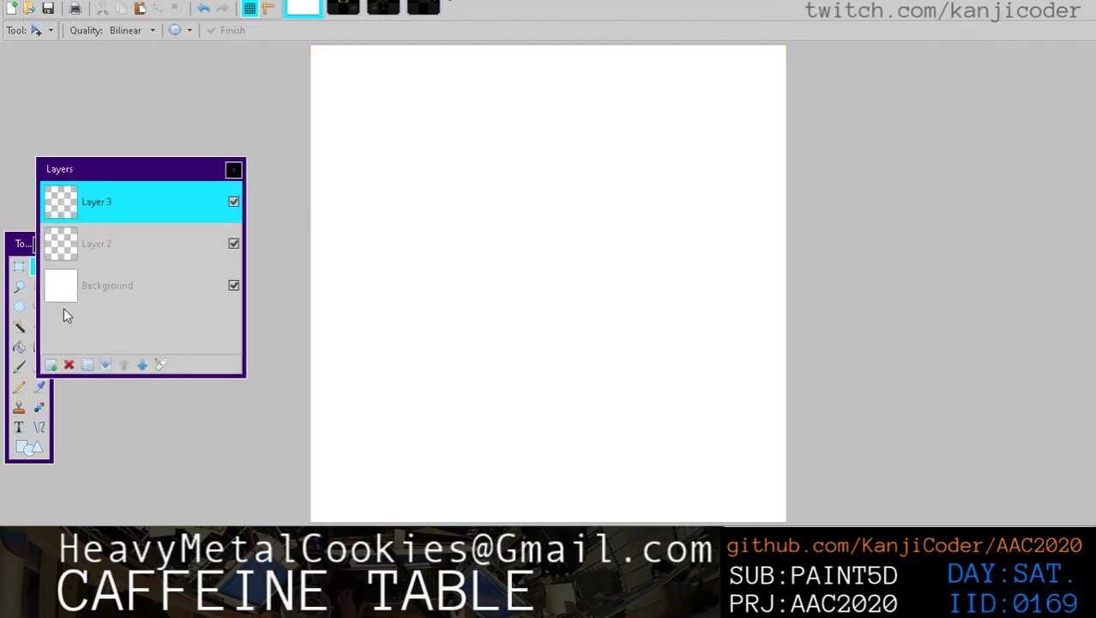
left_click(92, 296)
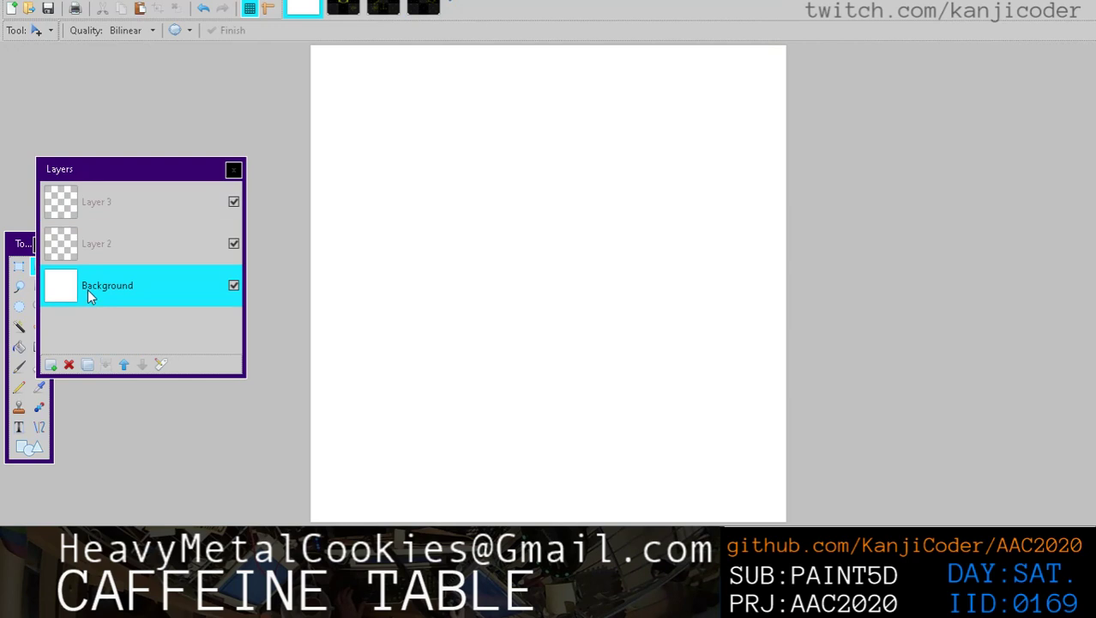
Copy the whole CTT_Final.R_C.01_OF_03.PNG image into the new image's Background layer and close the source image
left_click(343, 8)
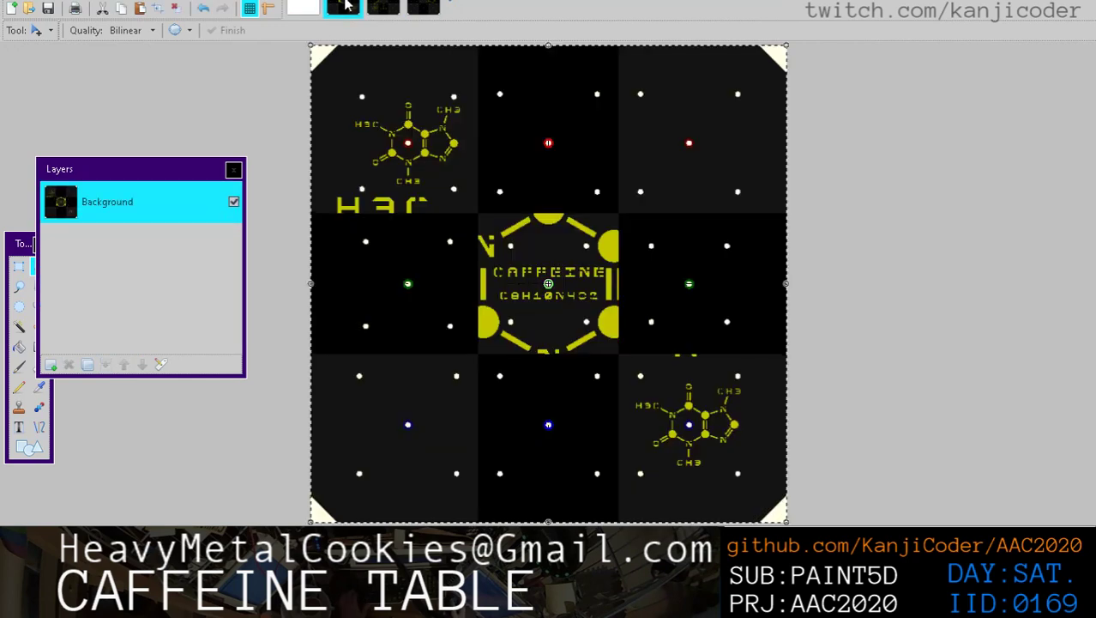
left_click(352, 5)
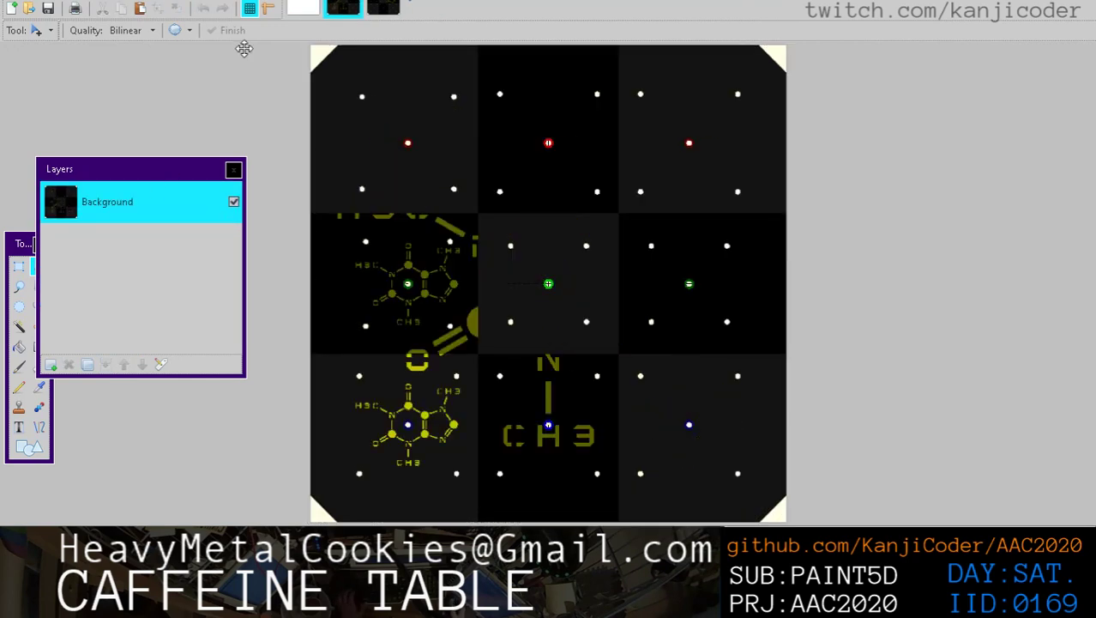
left_click(305, 8)
key("ctrl+v")
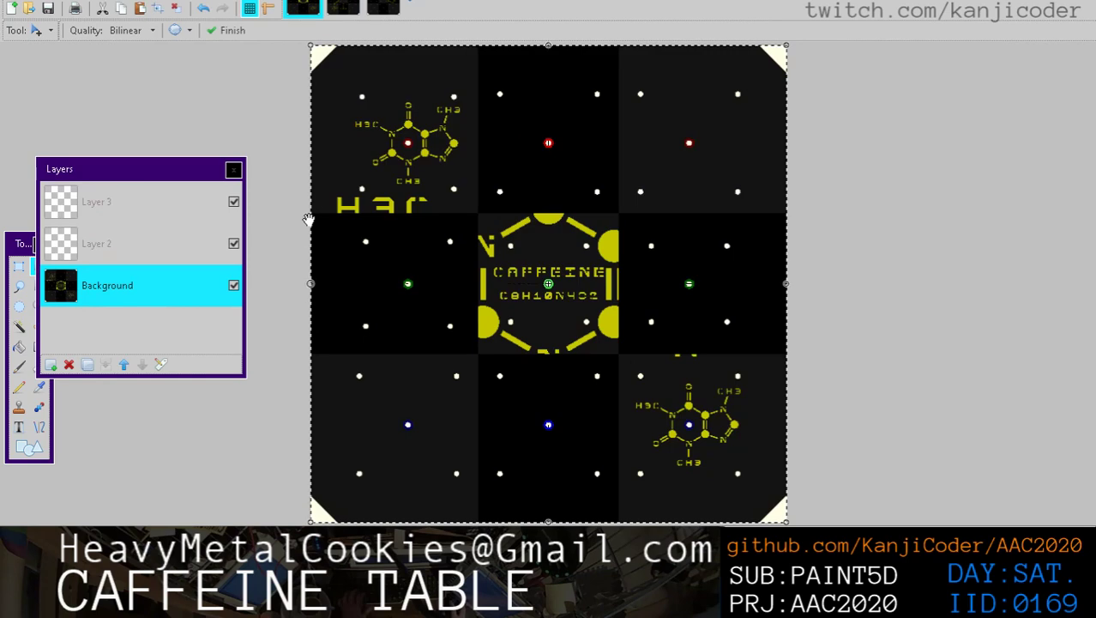
Copy the whole CTT_Final.R_C.02_OF_03.PNG image into Layer 2 of the new image and close the source image
left_click(115, 249)
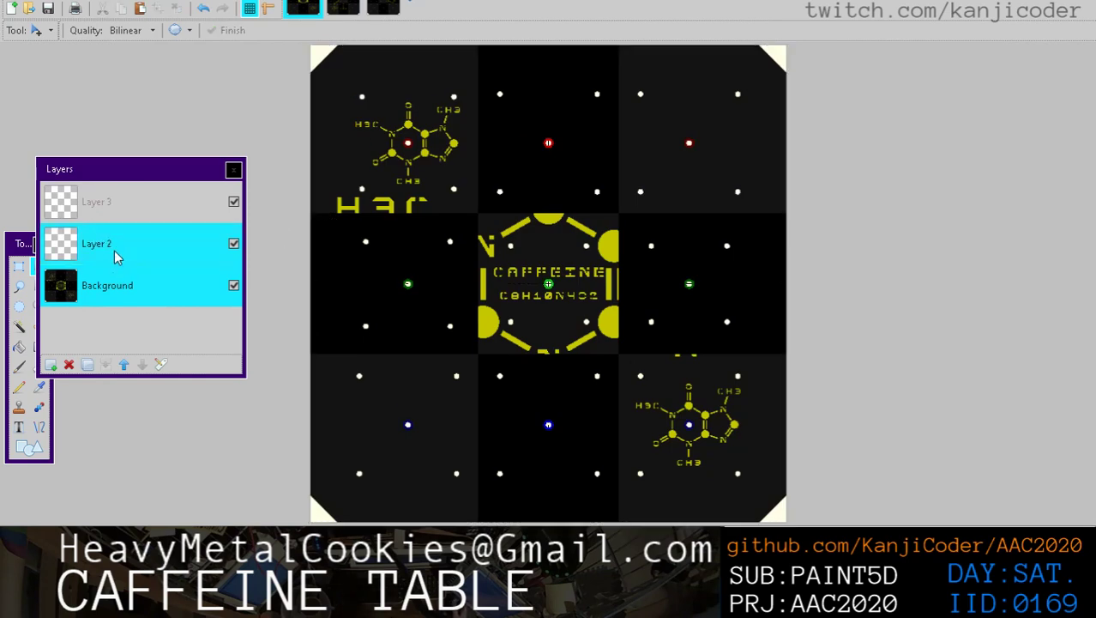
left_click(337, 12)
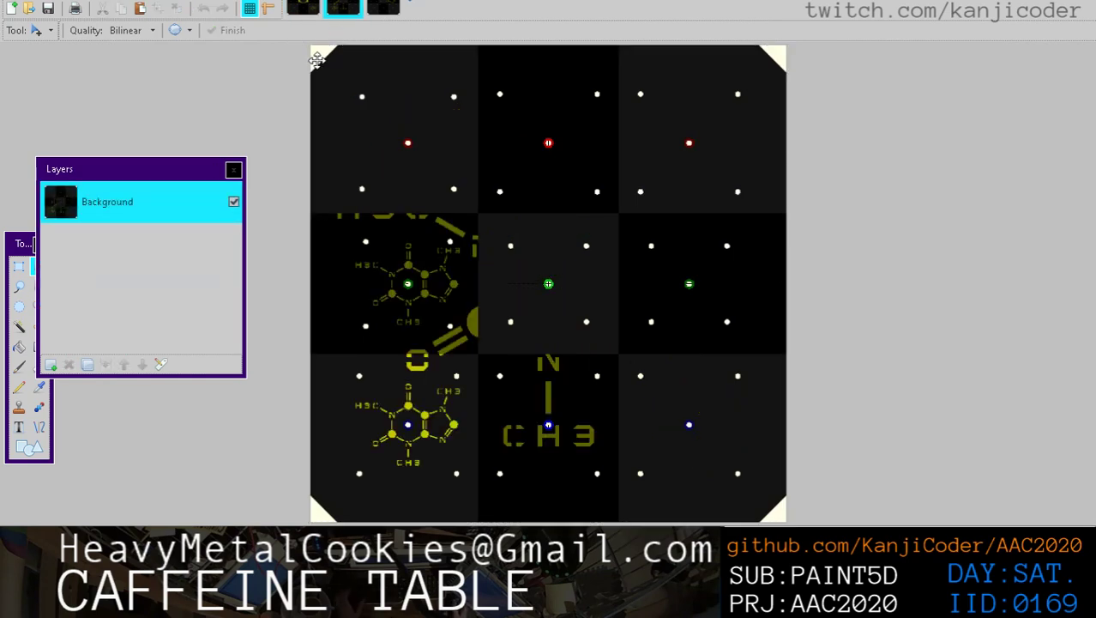
key("ctrl+v")
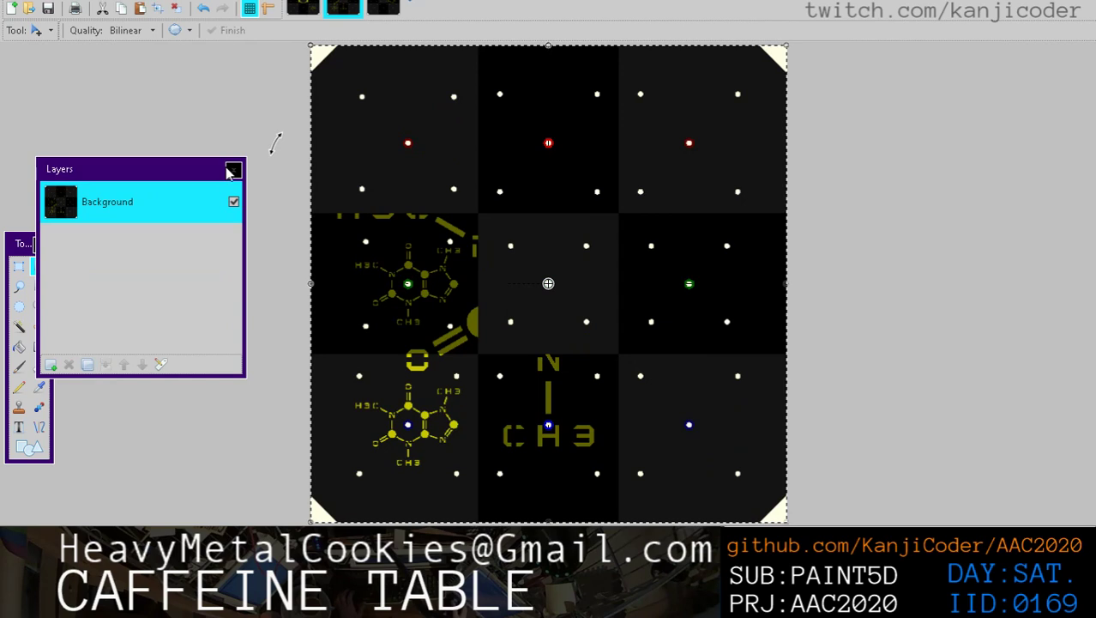
key("ctrl+z")
left_click(352, 3)
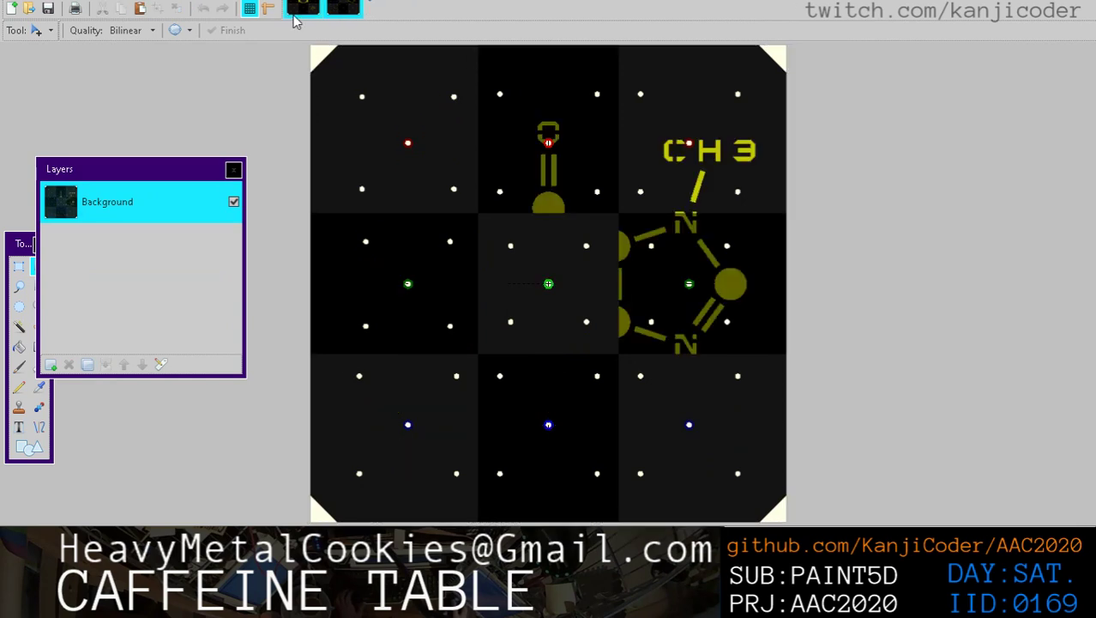
left_click(303, 8)
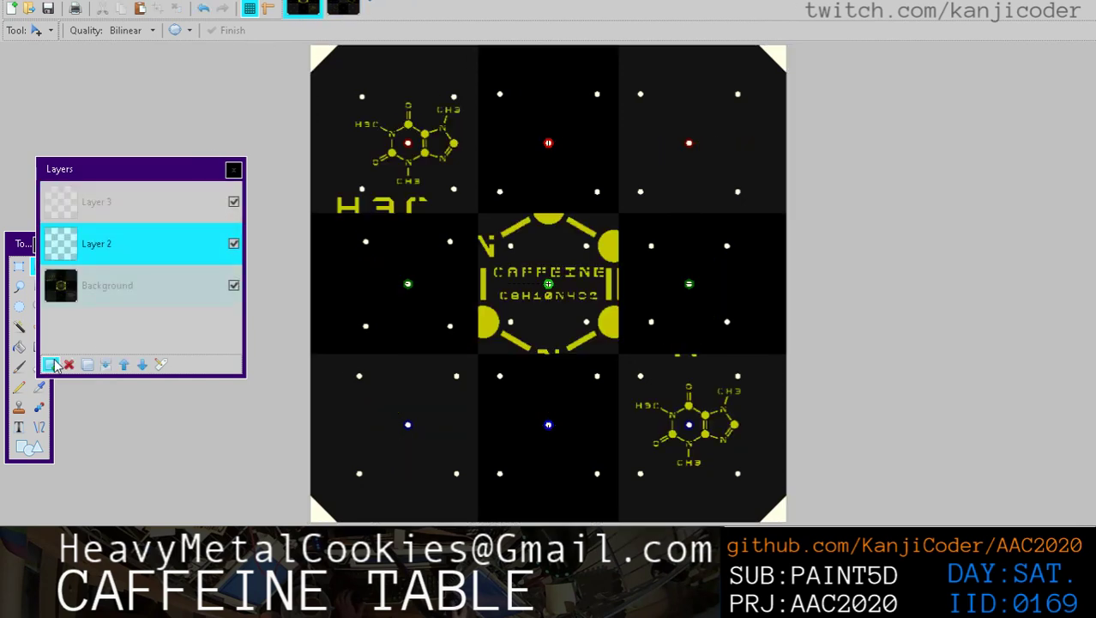
key("ctrl+v")
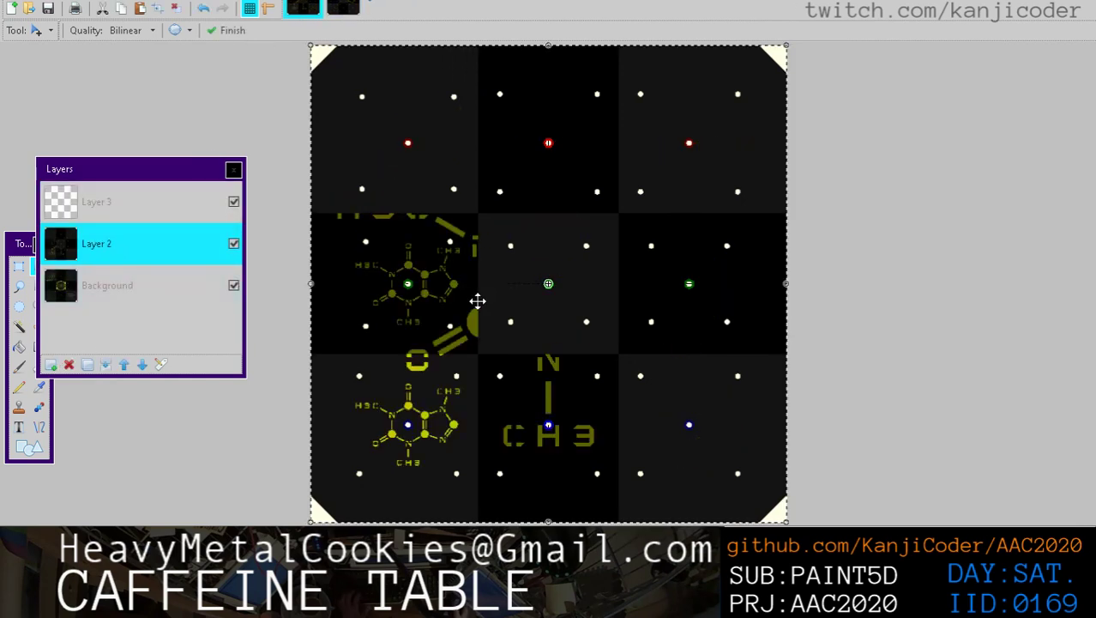
Hide Layer 2 and the Background layer and make Layer 3 the active layer
left_click(233, 244)
left_click(234, 285)
left_click(181, 220)
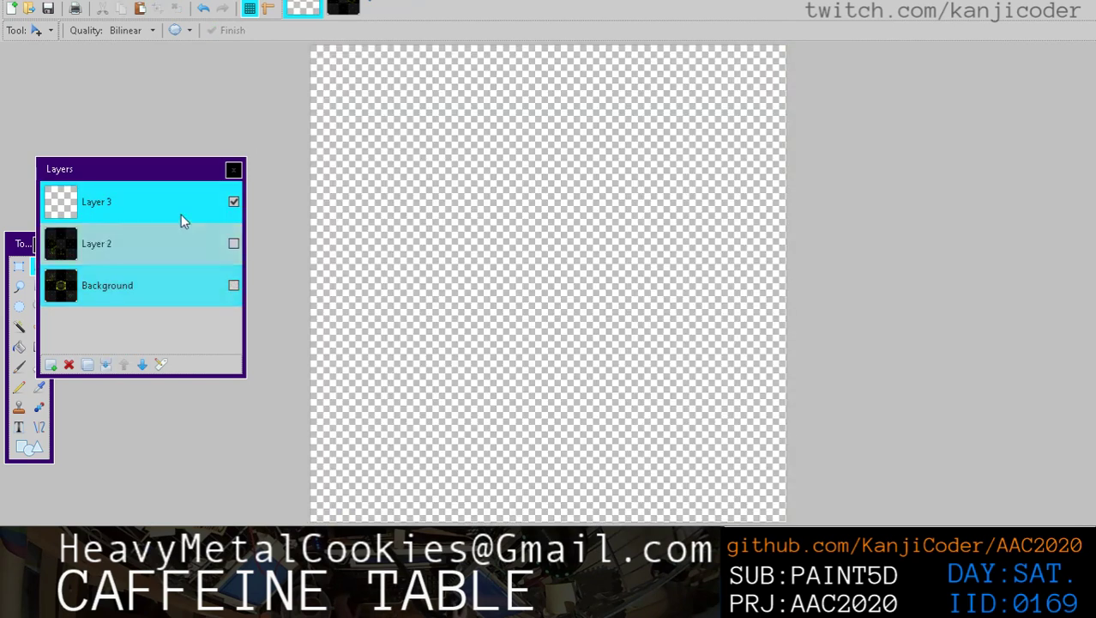
Copy the whole CTT_Final.R_C.03_OF_03.PNG image into Layer 3 of the new image and close the source image
left_click(340, 10)
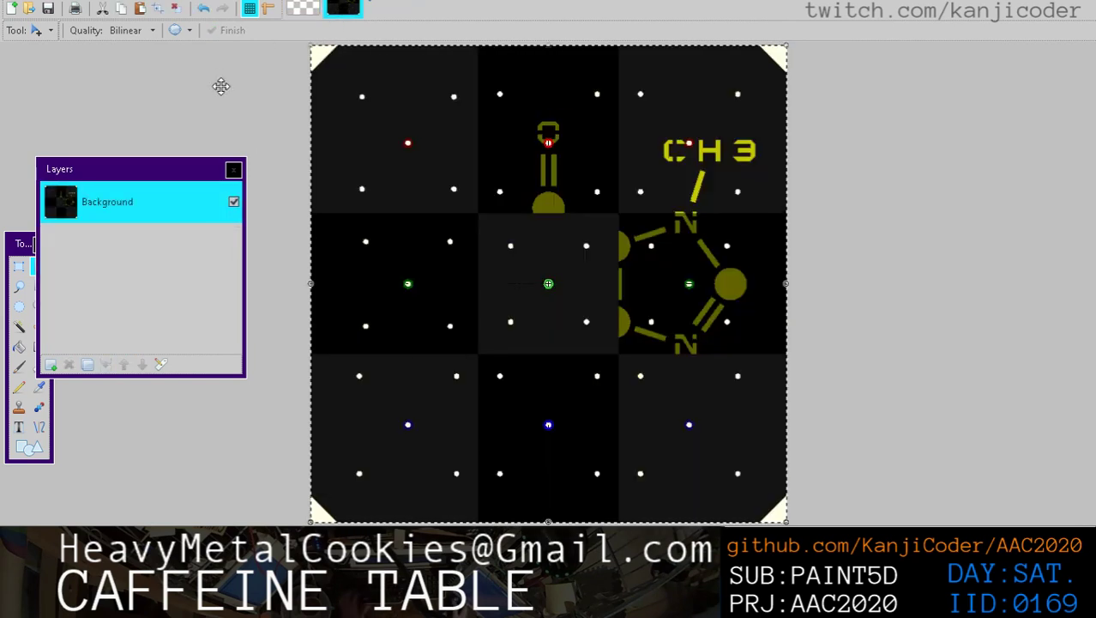
key("ctrl+w")
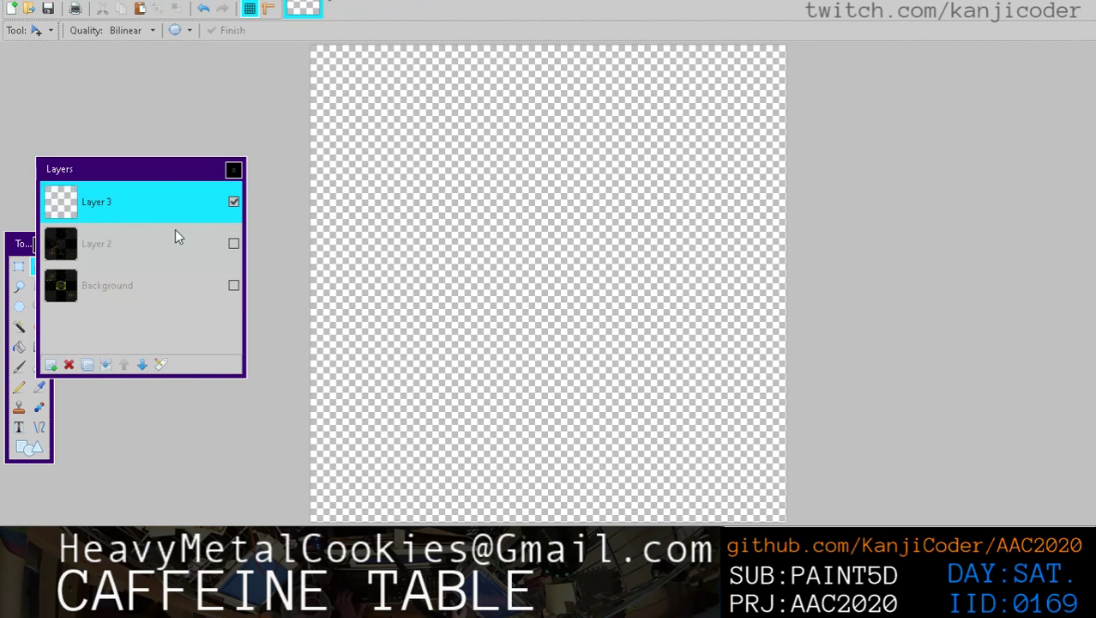
key("ctrl+v")
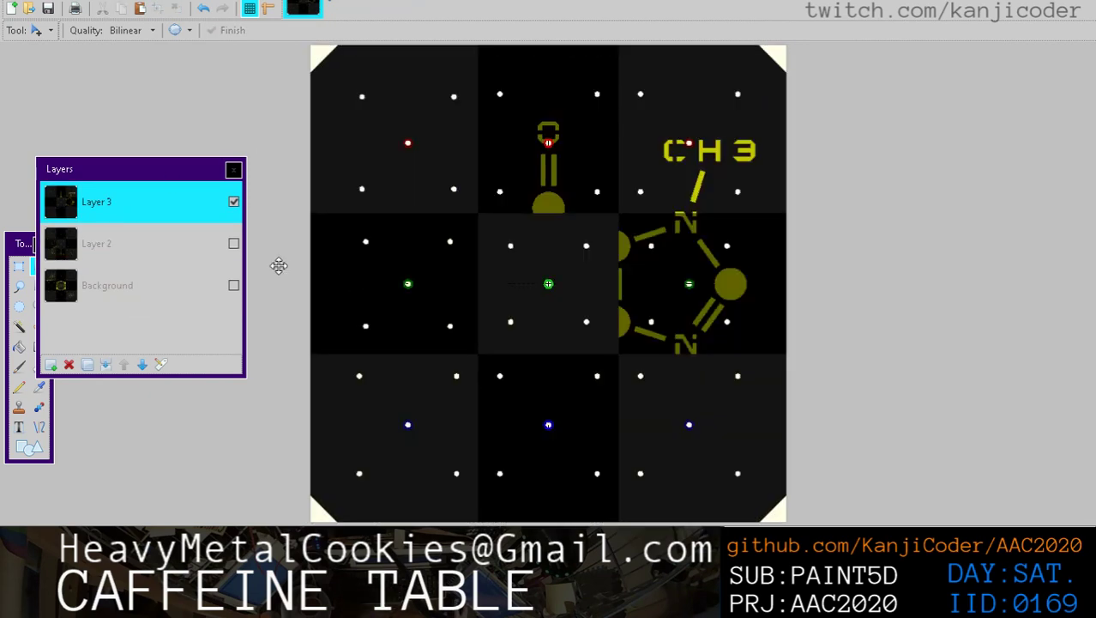
Move the Background layer to the top of the layer stack and make all three layers visible
left_click(136, 298)
left_click_drag(137, 297, 147, 218)
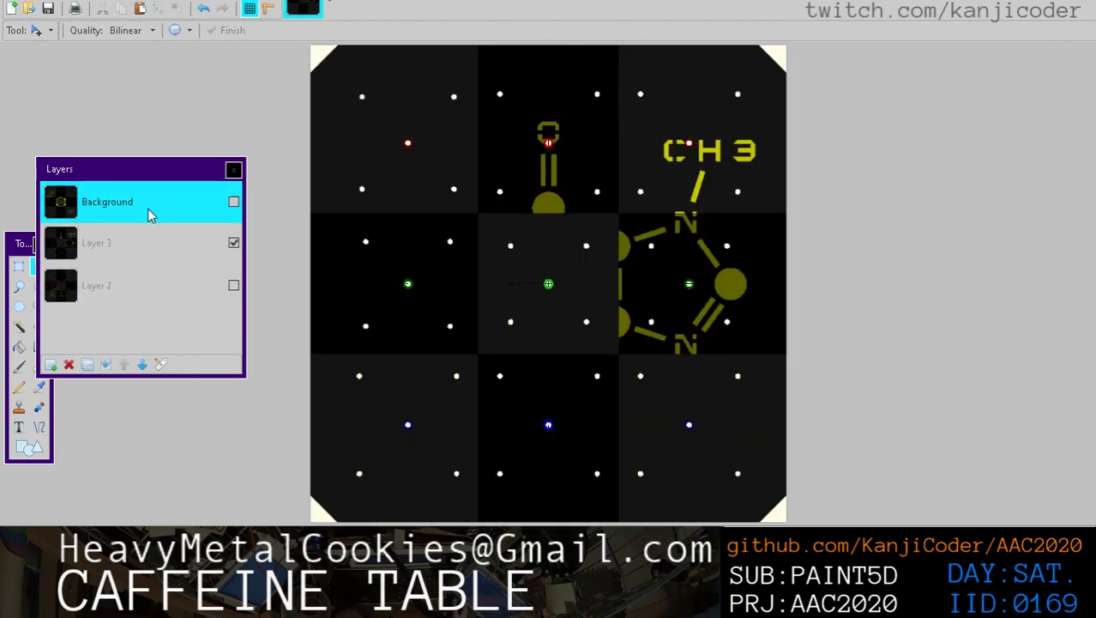
left_click(233, 203)
left_click(235, 296)
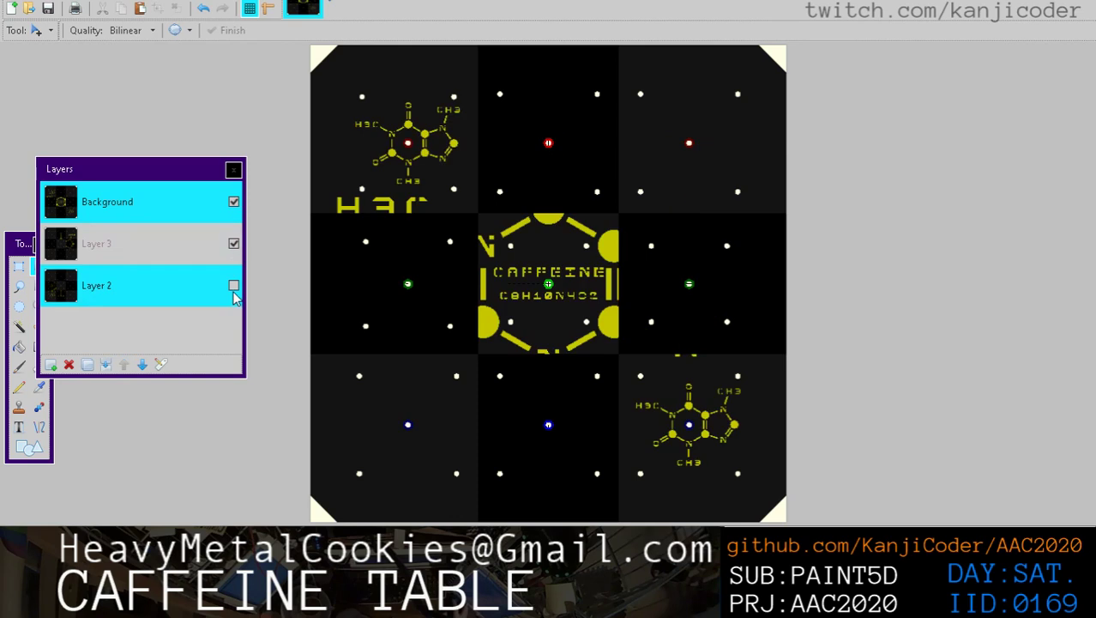
left_click(133, 205)
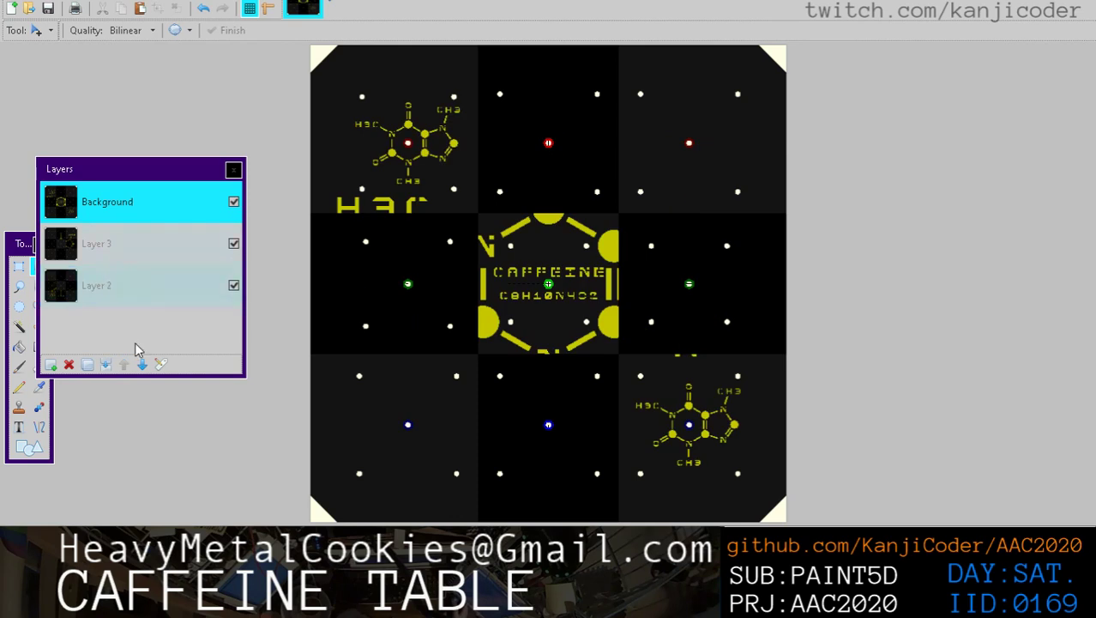
left_click(161, 363)
left_click(544, 268)
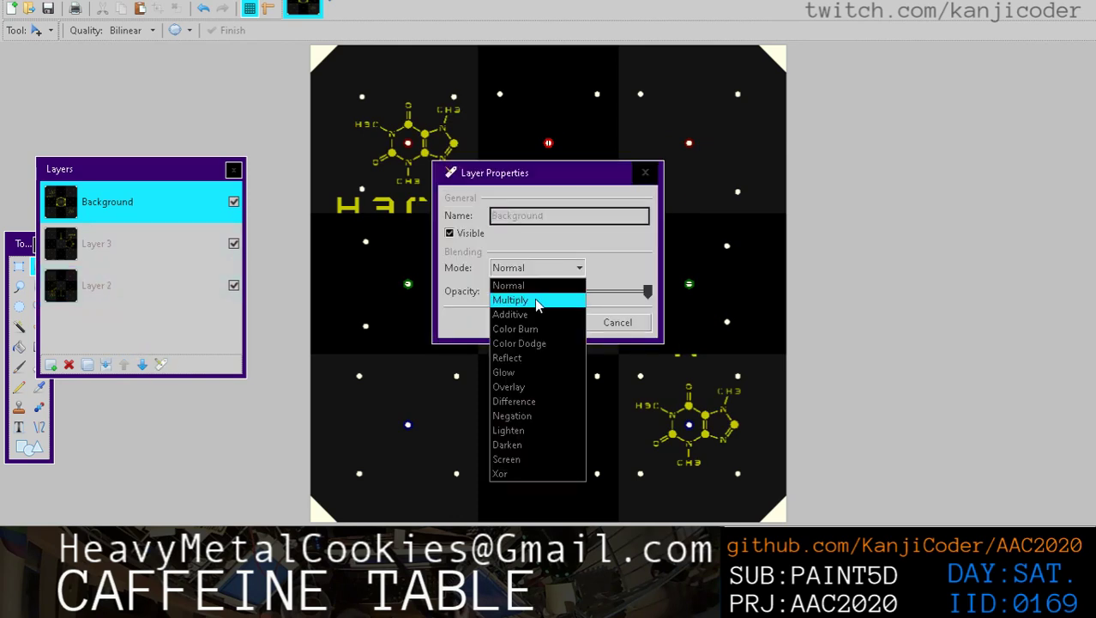
left_click(537, 314)
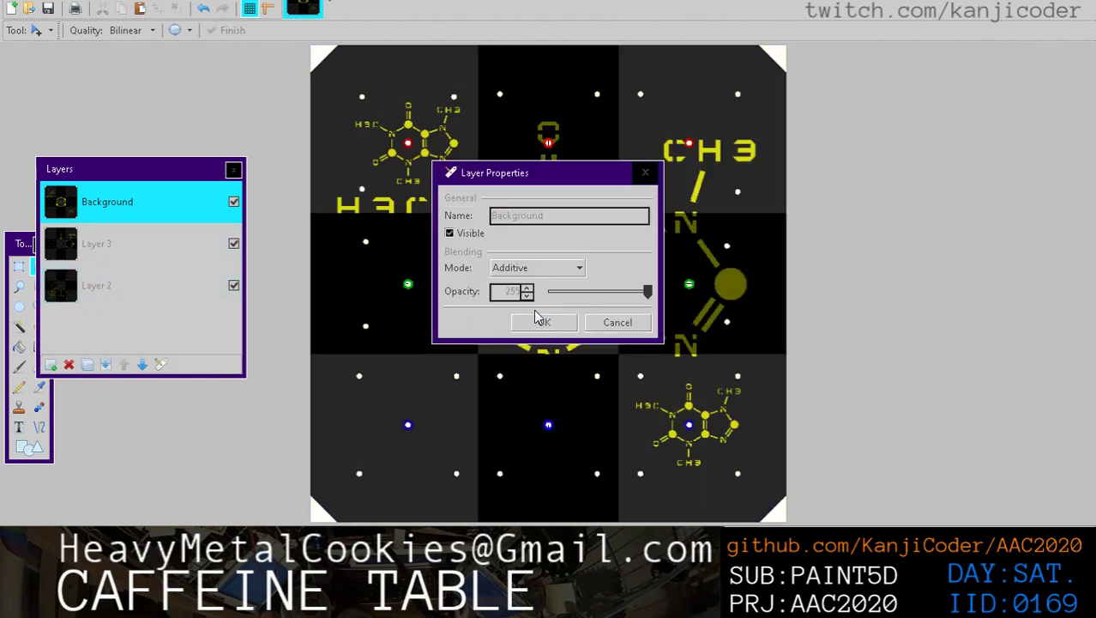
left_click(645, 173)
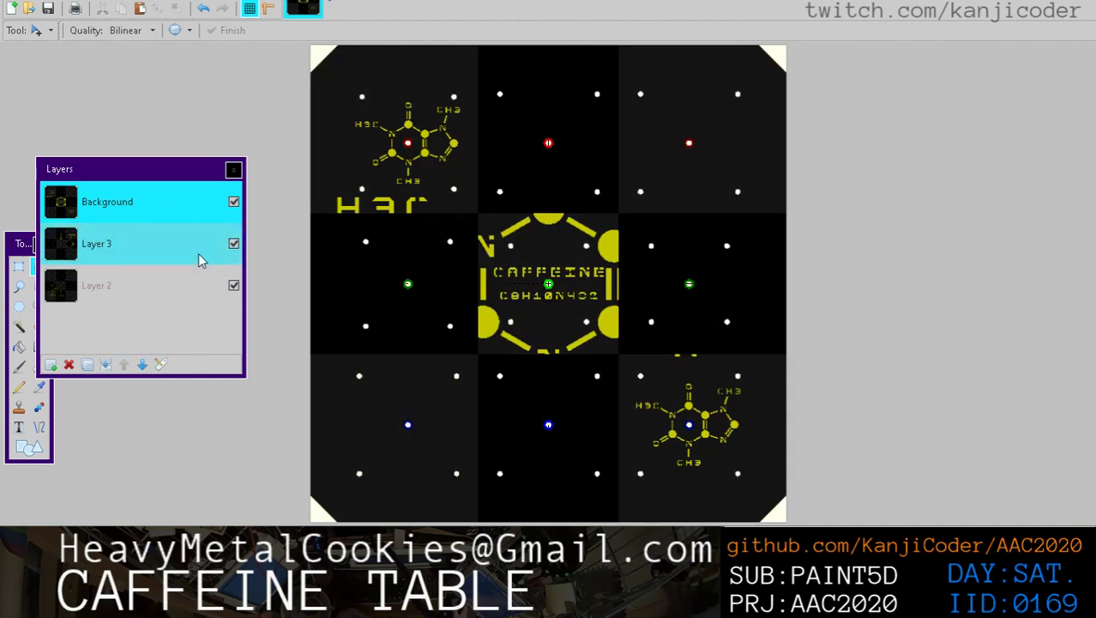
Set the Background layer's blending mode to Additive
left_click(161, 364)
left_click(568, 268)
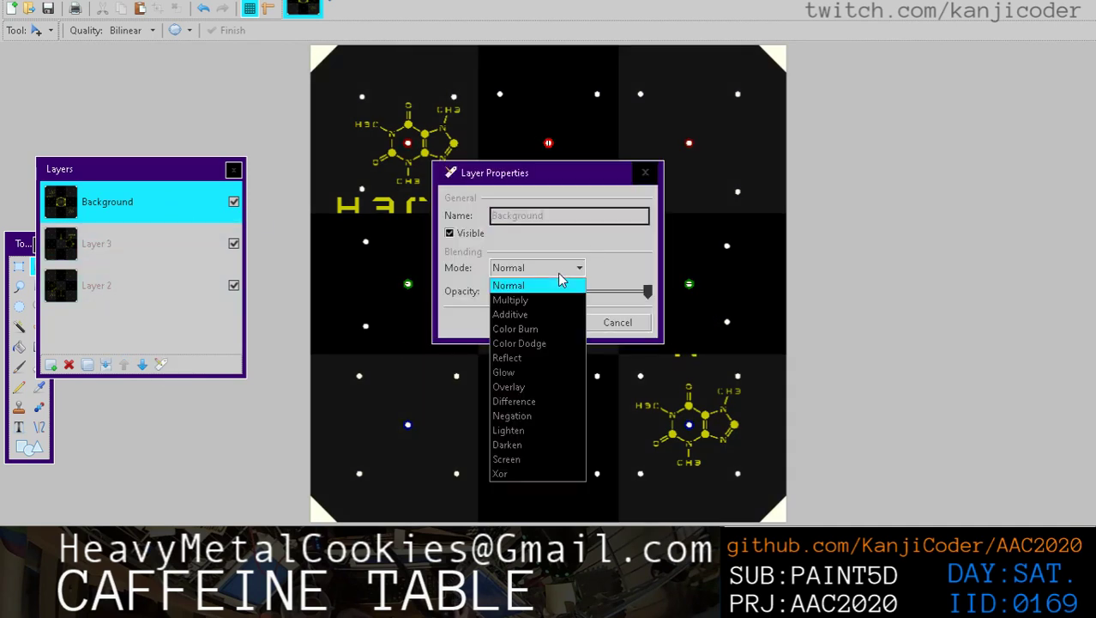
left_click(556, 313)
left_click(549, 321)
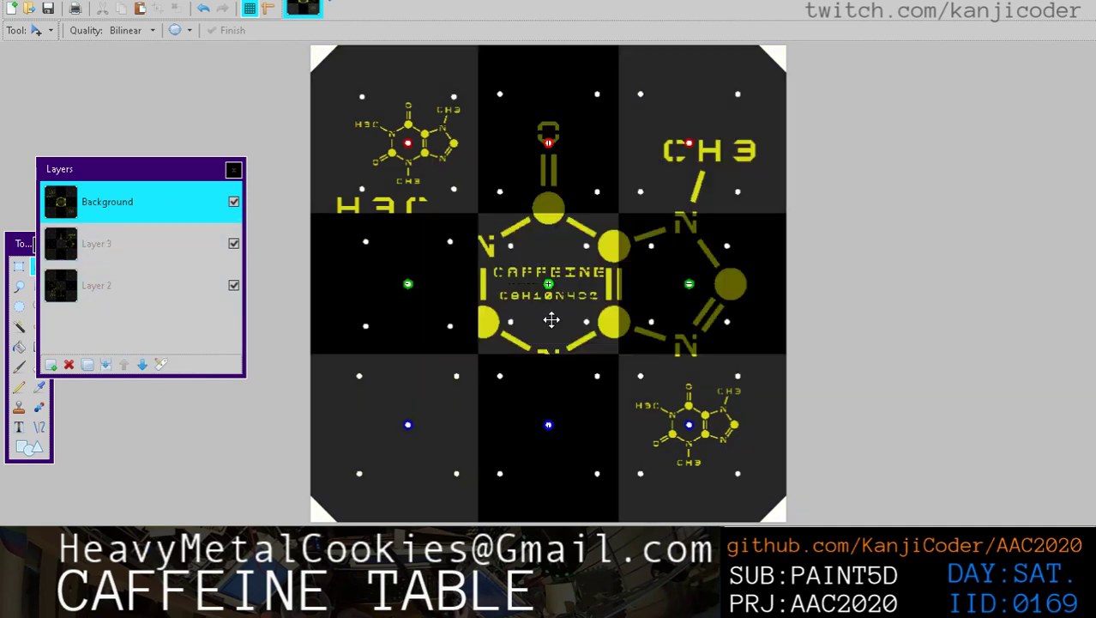
Set Layer 3's blending mode to Additive
left_click(122, 237)
left_click(169, 364)
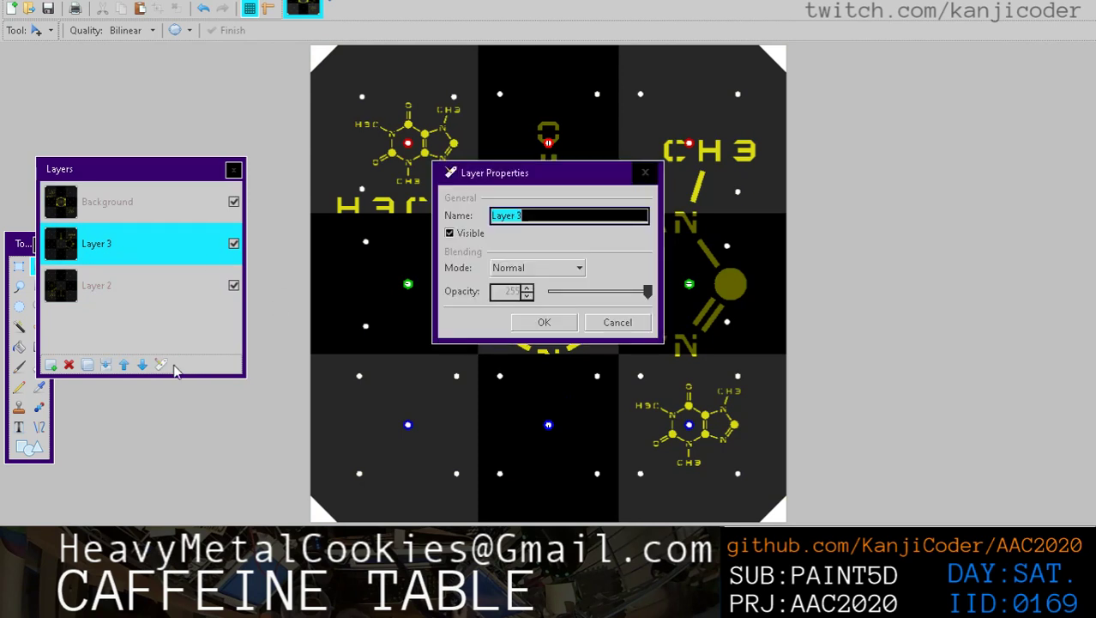
left_click(556, 269)
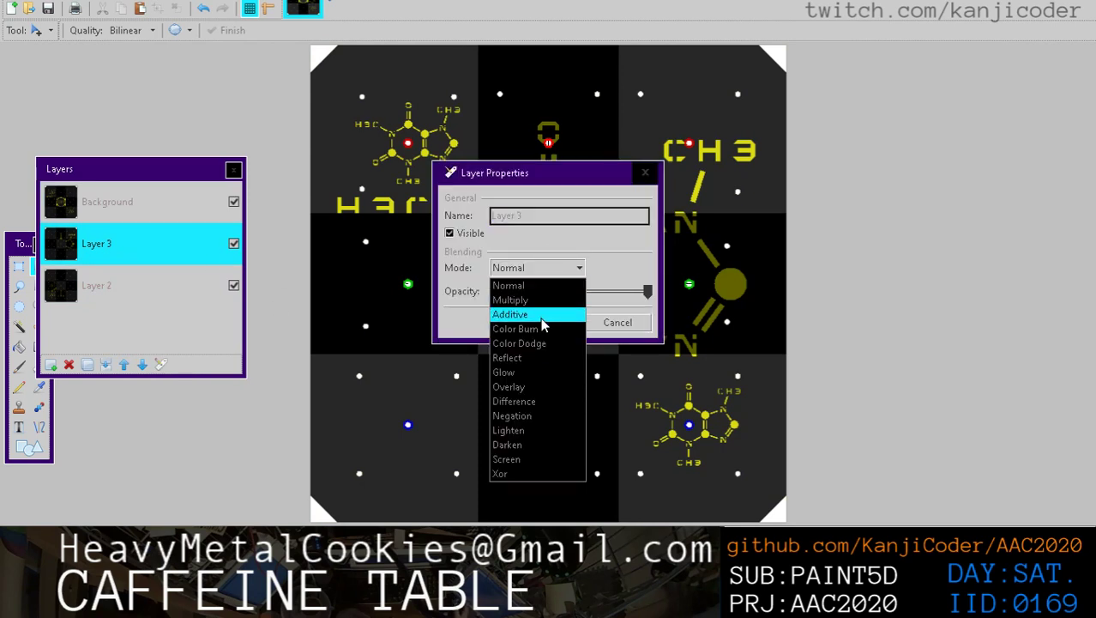
left_click(543, 314)
left_click(543, 322)
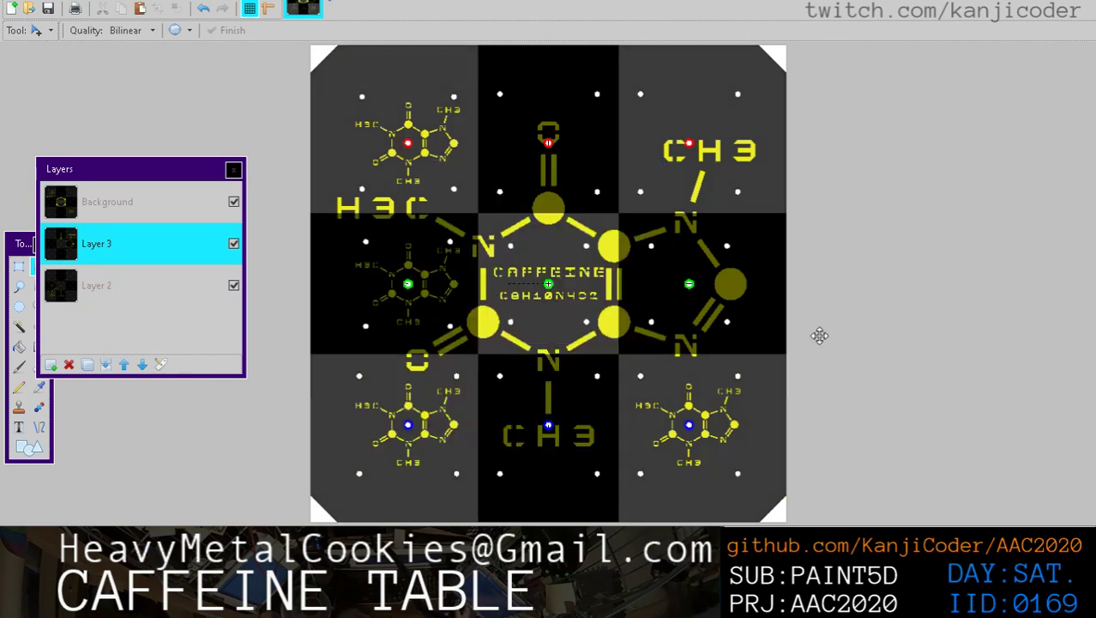
key("ctrl+a")
key("ctrl+d")
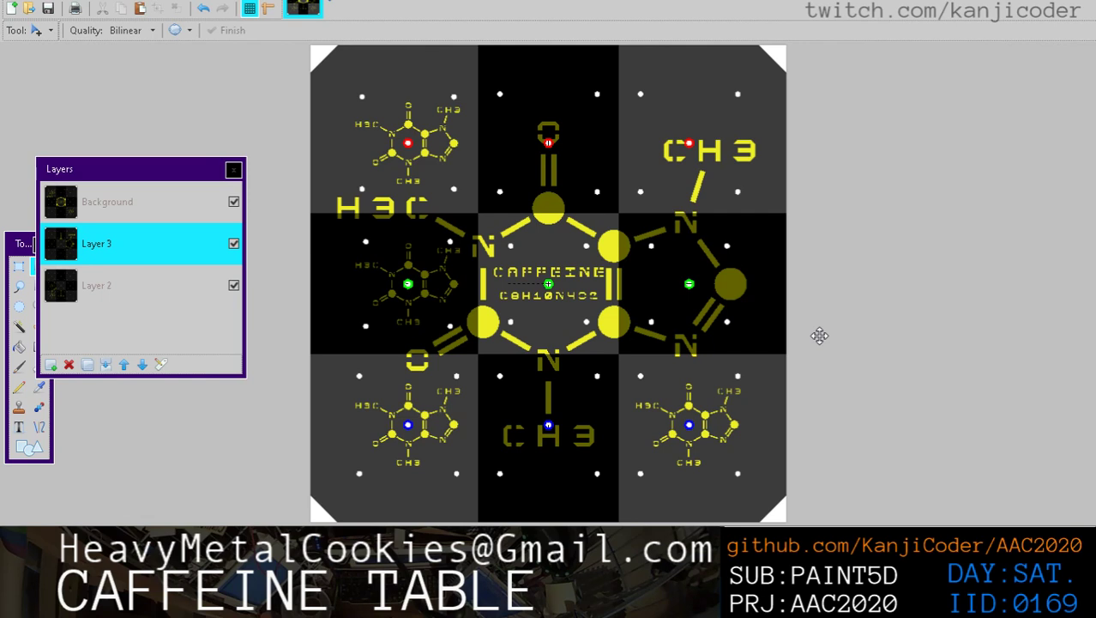
Save the layered image in paint.net format as CTT_Final_Composite.pdn in the CAFFEINE_TABLE_TOP folder
key("alt+f")
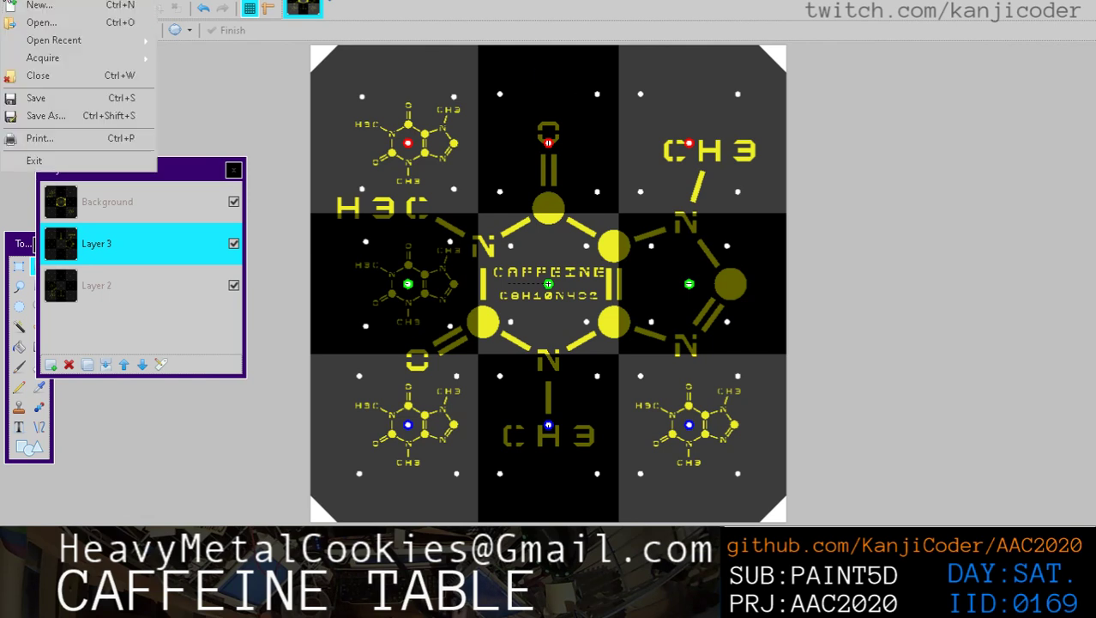
left_click(74, 116)
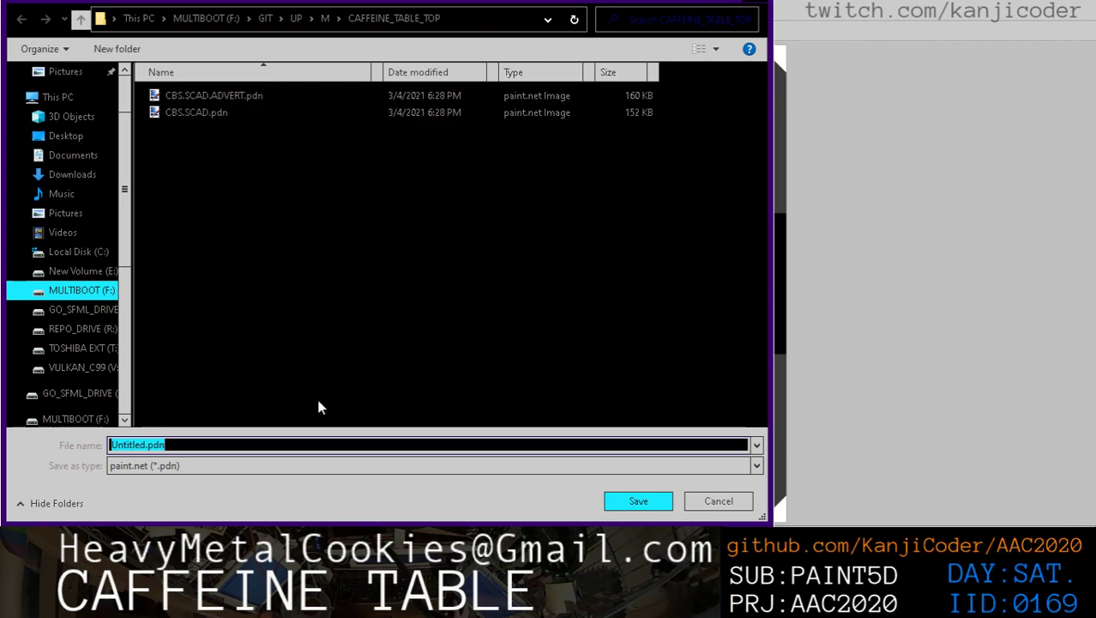
left_click(327, 465)
left_click(327, 465)
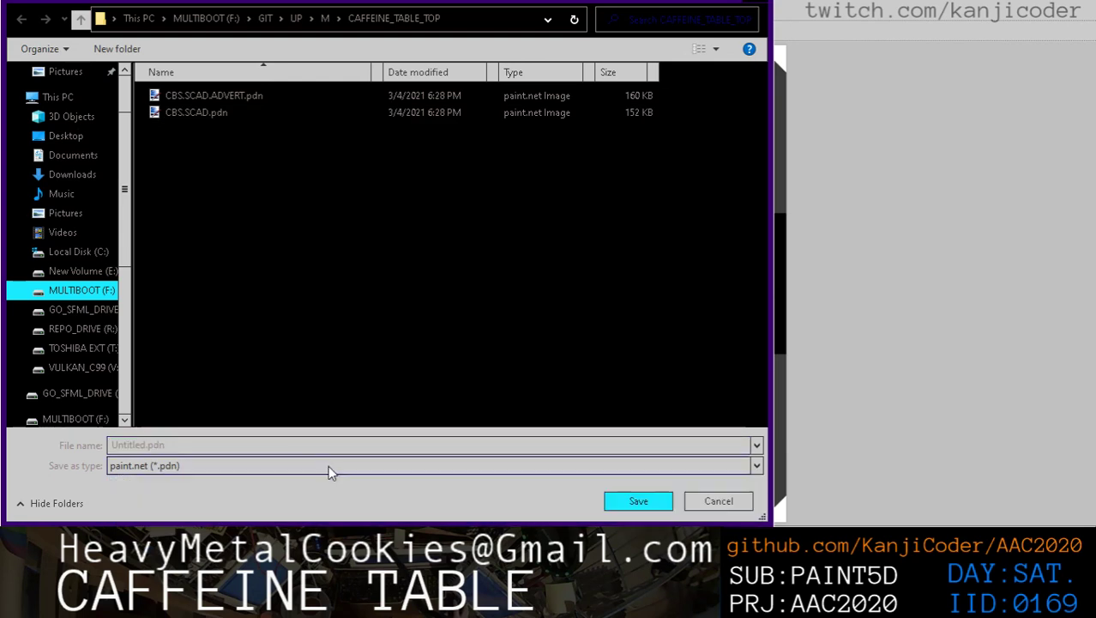
left_click(303, 450)
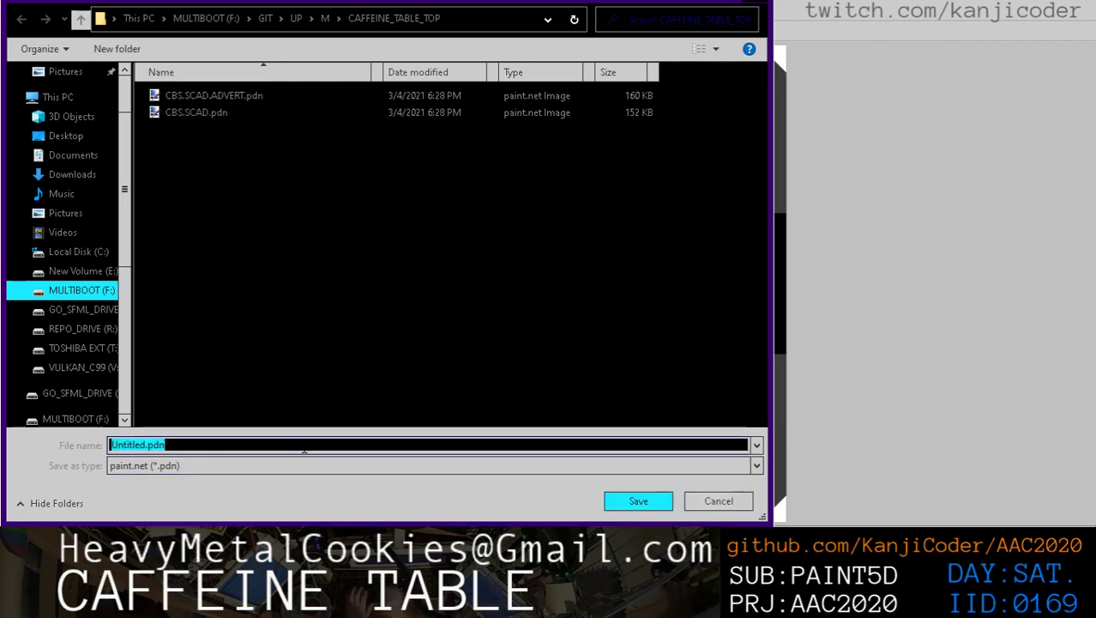
type("C")
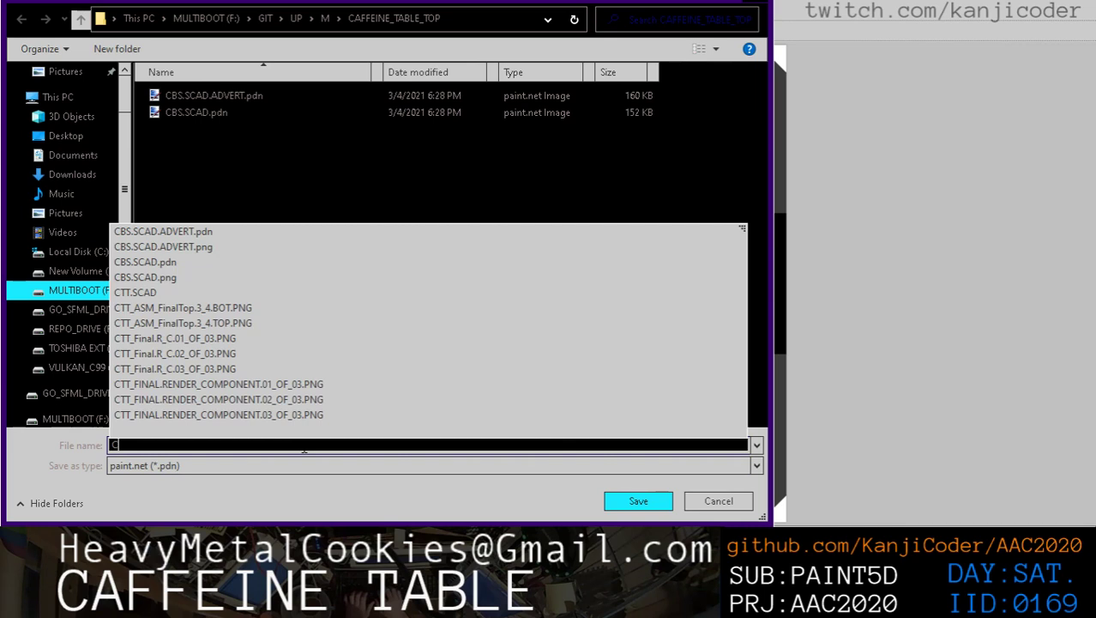
type("TT_Final.")
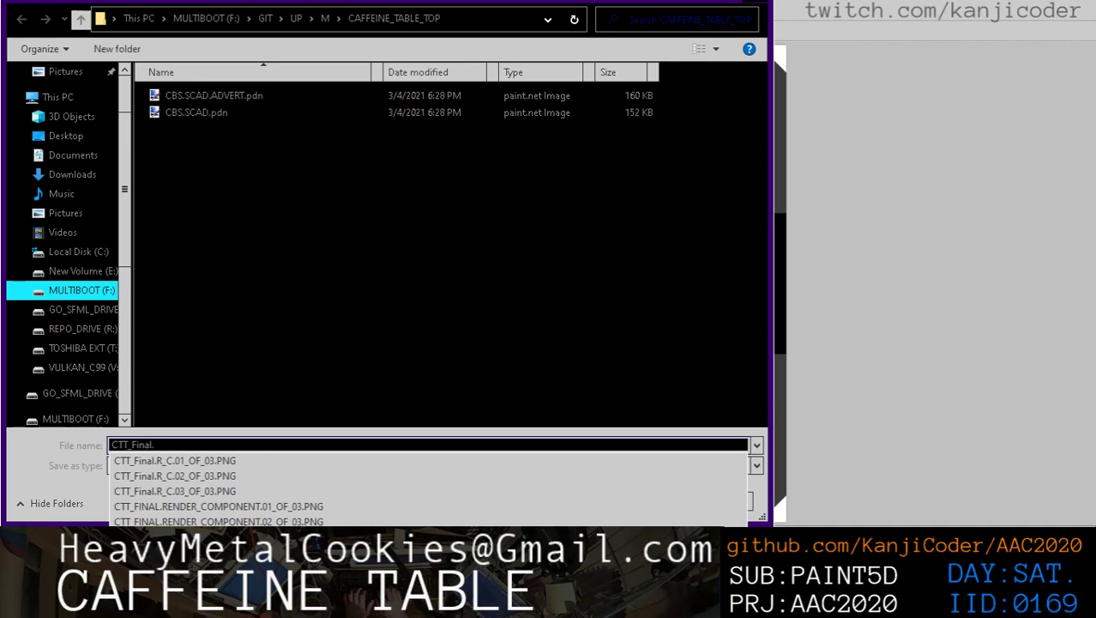
key("BackSpace")
type("_Comp")
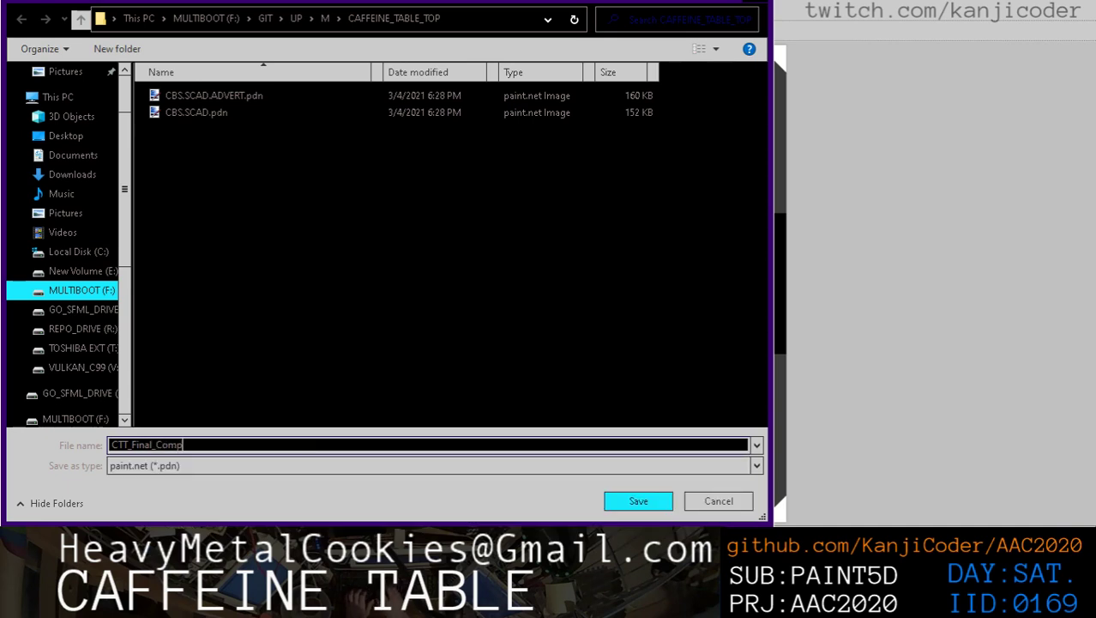
type("osite.PNG")
key("Return")
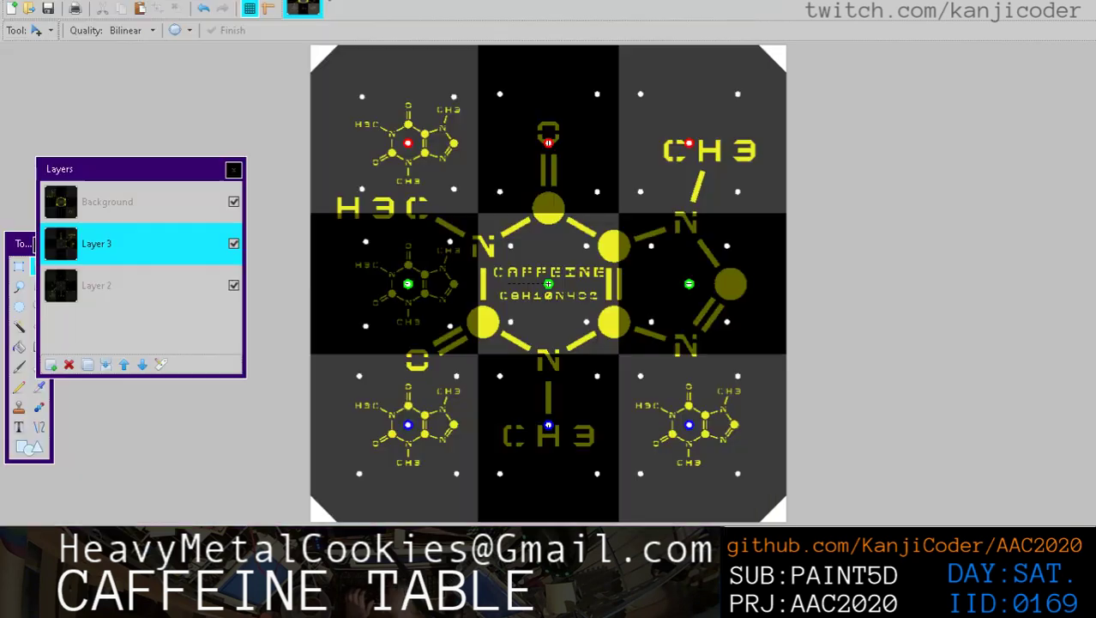
Save a flattened PNG copy of the composite as CTT_Final_Composite.png in the CAFFEINE_TABLE_TOP folder with the default save configuration
left_click(15, 4)
left_click(50, 119)
left_click(227, 465)
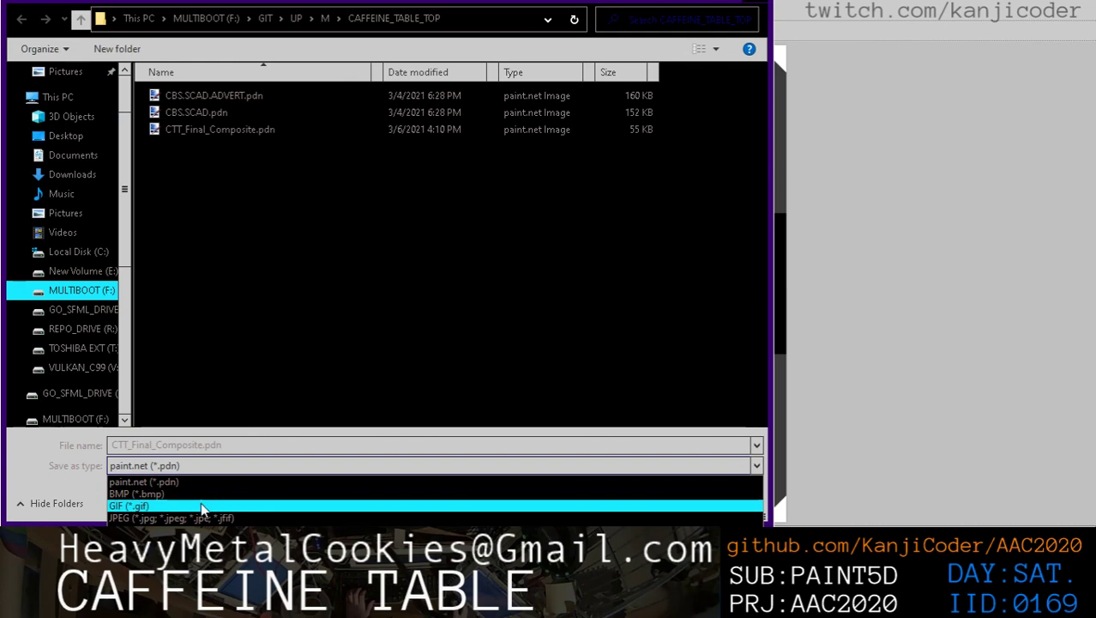
left_click(428, 529)
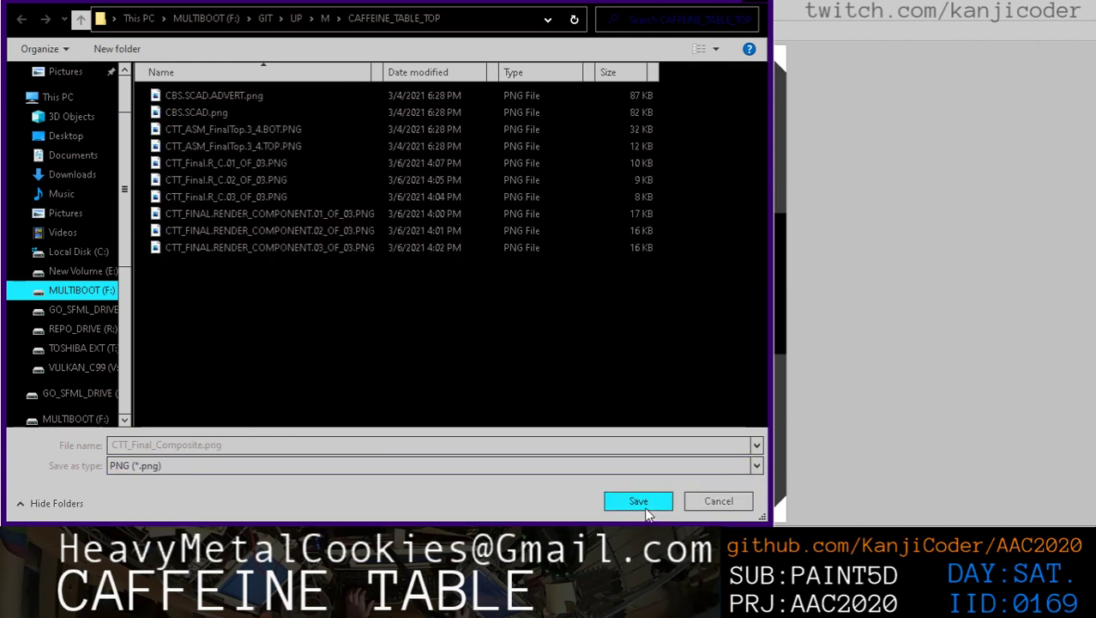
left_click(332, 446)
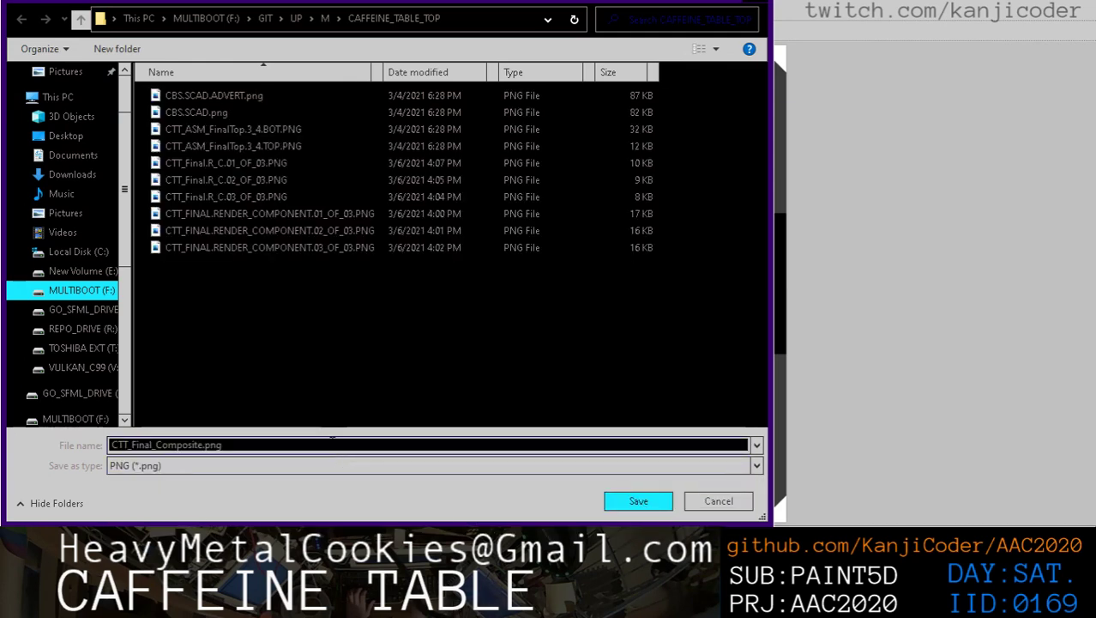
key("BackSpace")
key("BackSpace")
key("BackSpace")
type("png")
key("Return")
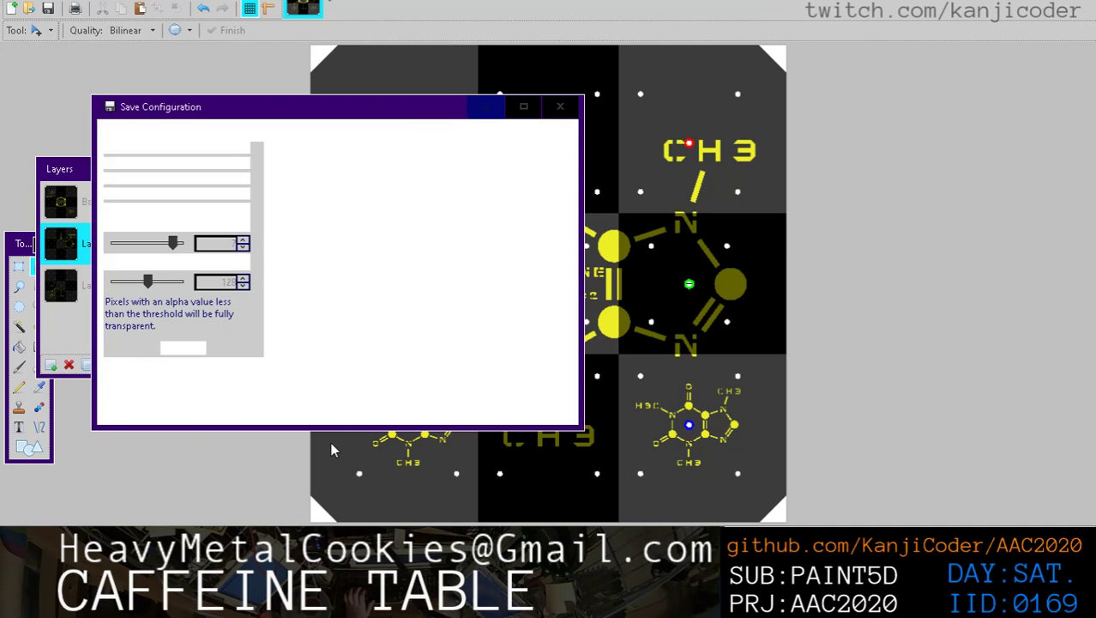
left_click(478, 409)
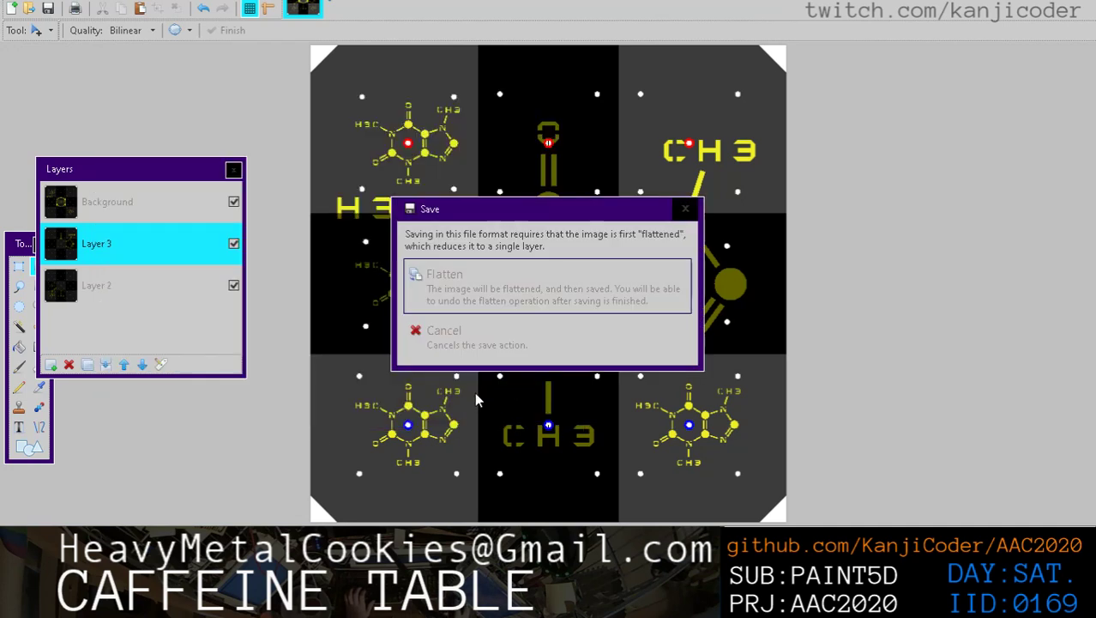
left_click(489, 287)
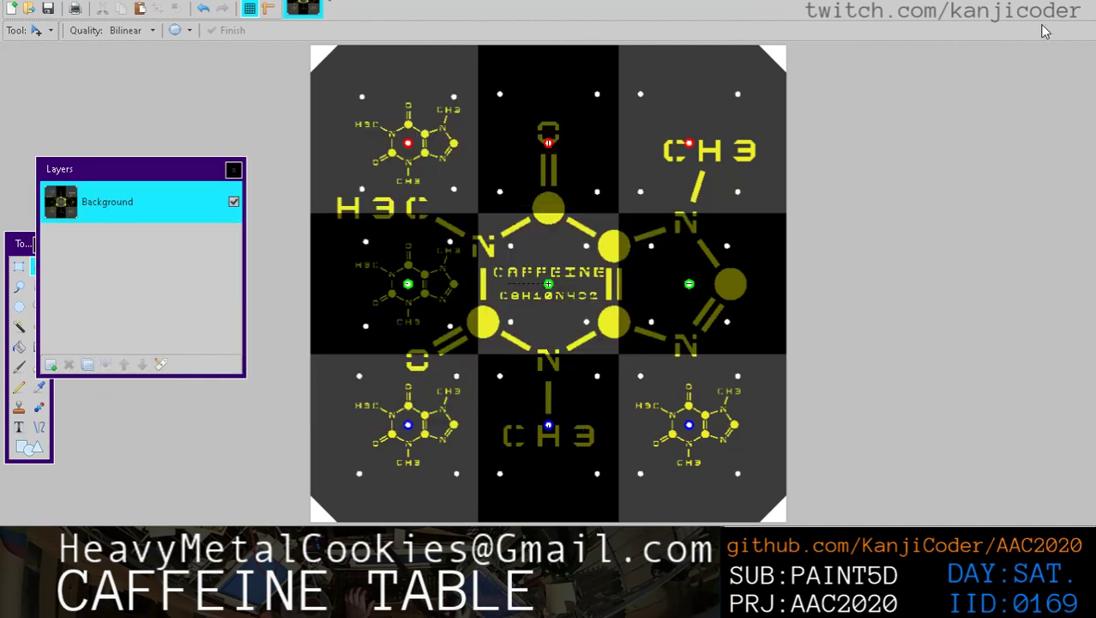
In the CAFFEINE_TABLE_TOP folder in File Explorer, delete the three uncropped CTT_FINAL.RENDER_COMPONENT PNG files
left_click(1083, 7)
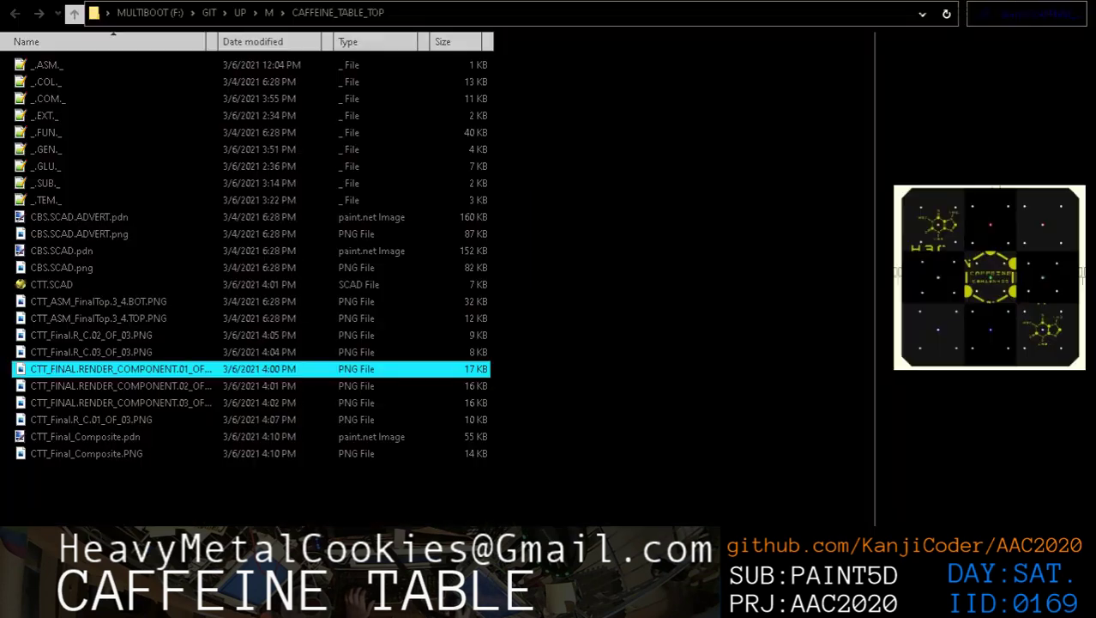
left_click(145, 388)
key("Down")
left_click(136, 370)
left_click(141, 386, "shift")
left_click(151, 403, "shift")
right_click(151, 403)
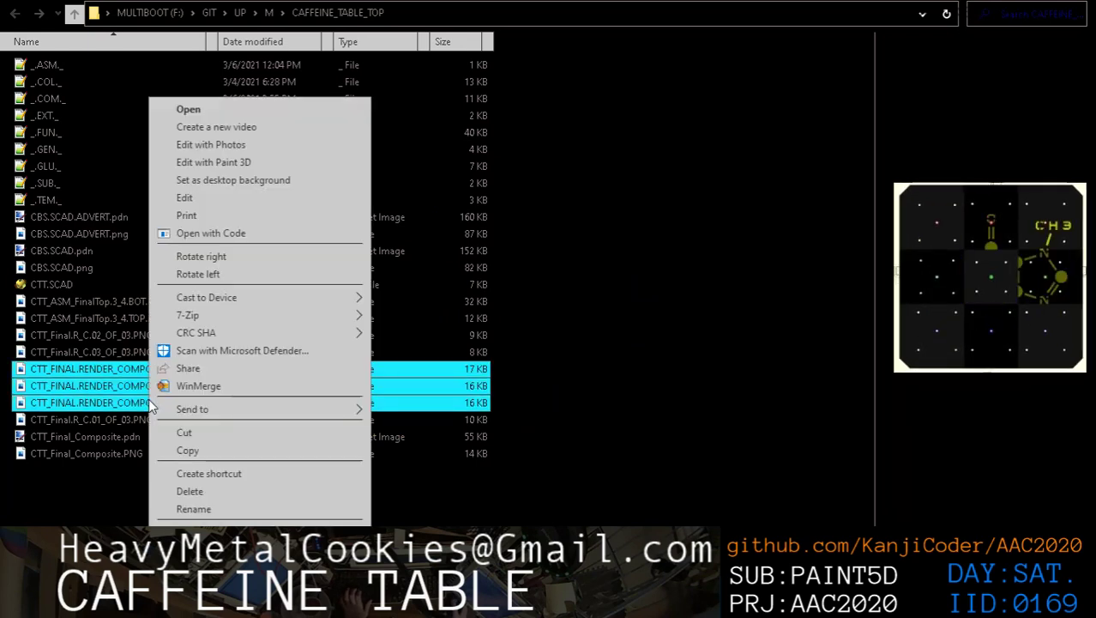
left_click(206, 490)
left_click(612, 274)
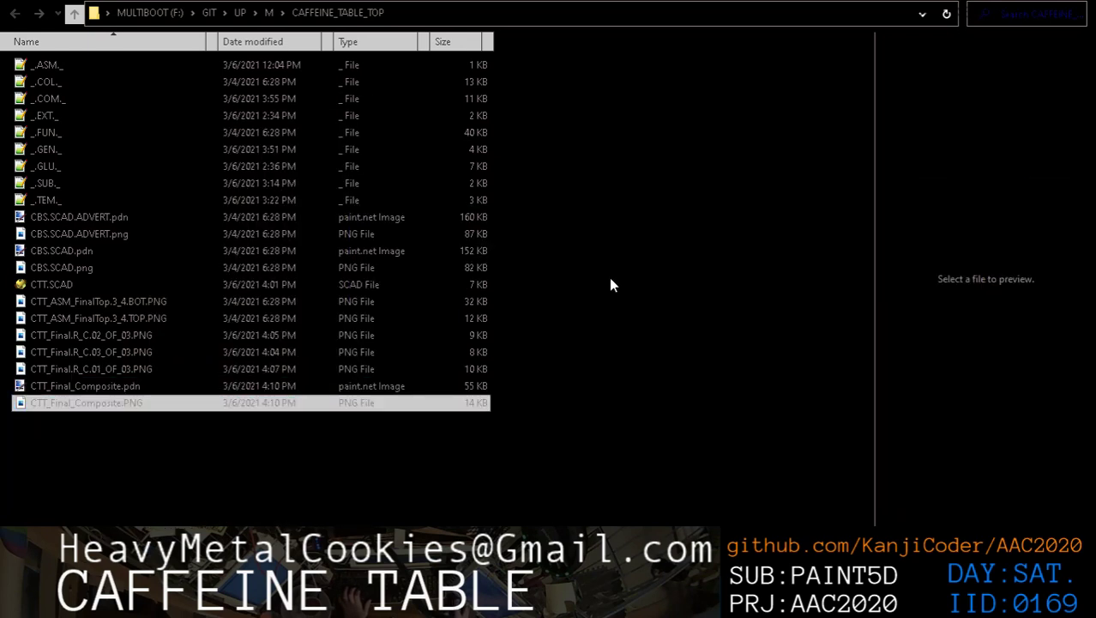
Open CBS.SCAD.ADVERT.pdn in paint.net to view it, and return to the CAFFEINE_TABLE_TOP folder
left_click(148, 221)
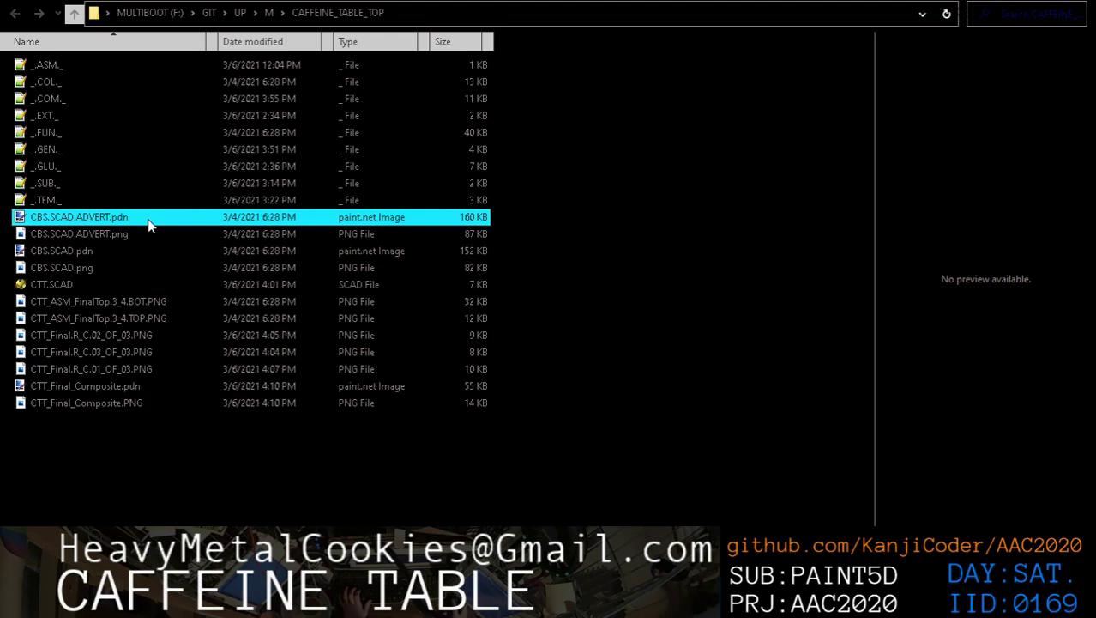
double_click(289, 320)
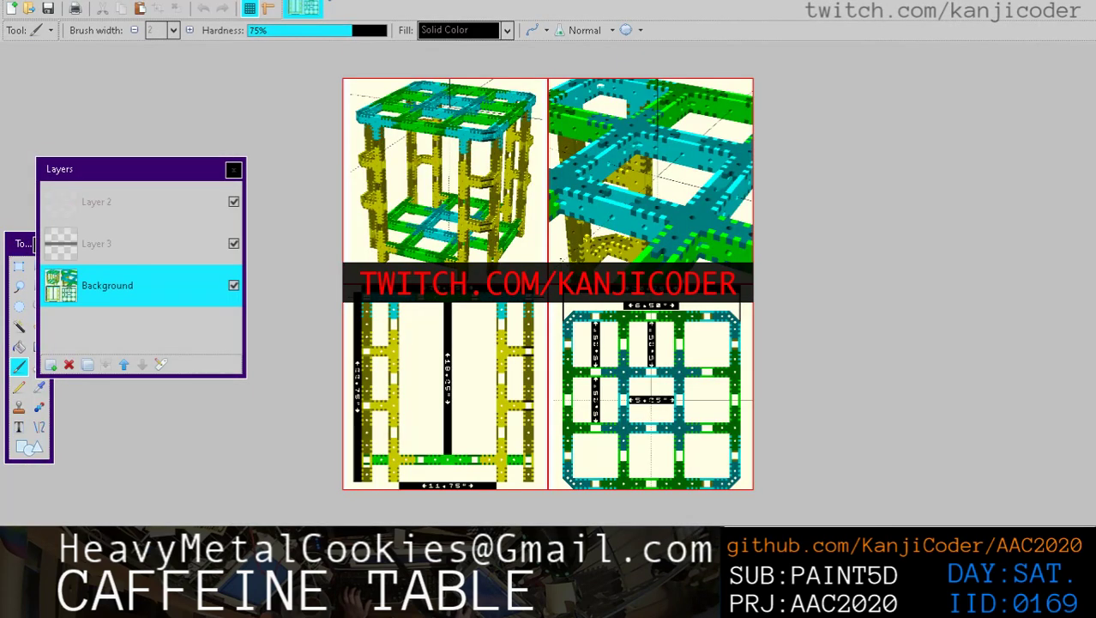
key("alt+Tab")
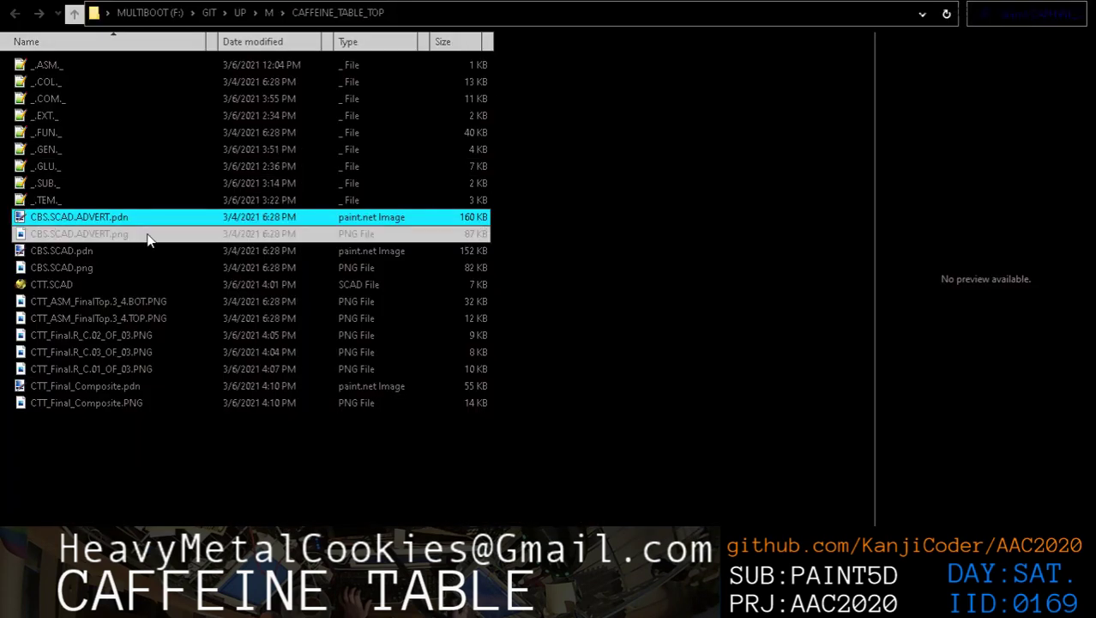
Open CBS.SCAD.ADVERT.png in a maximized Photos window and browse through the folder's images up to the final composite
left_click(148, 237)
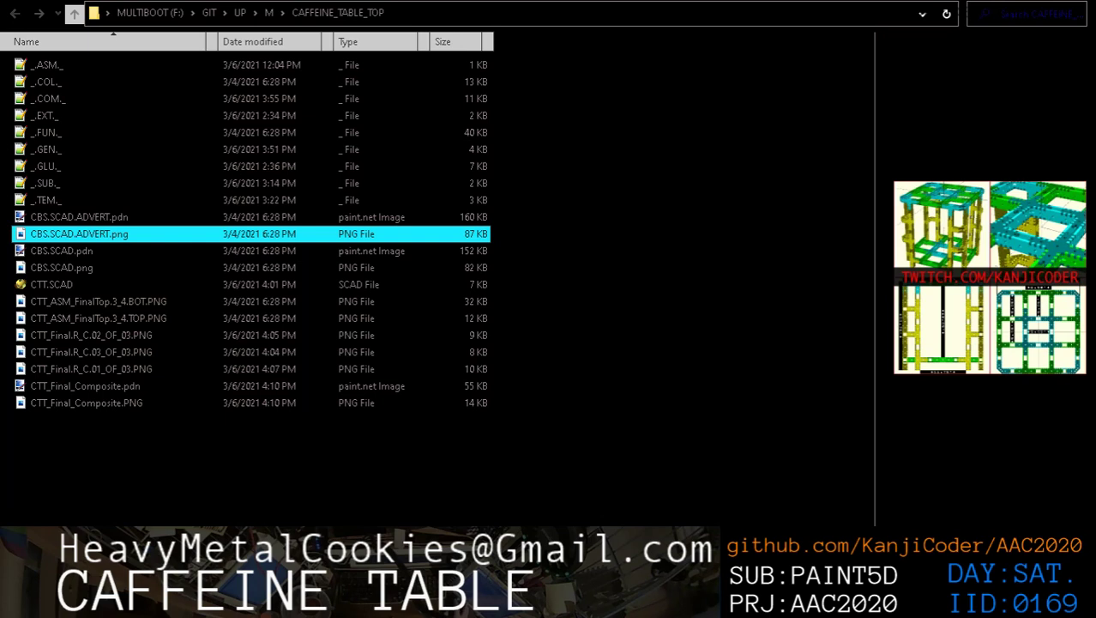
key("Return")
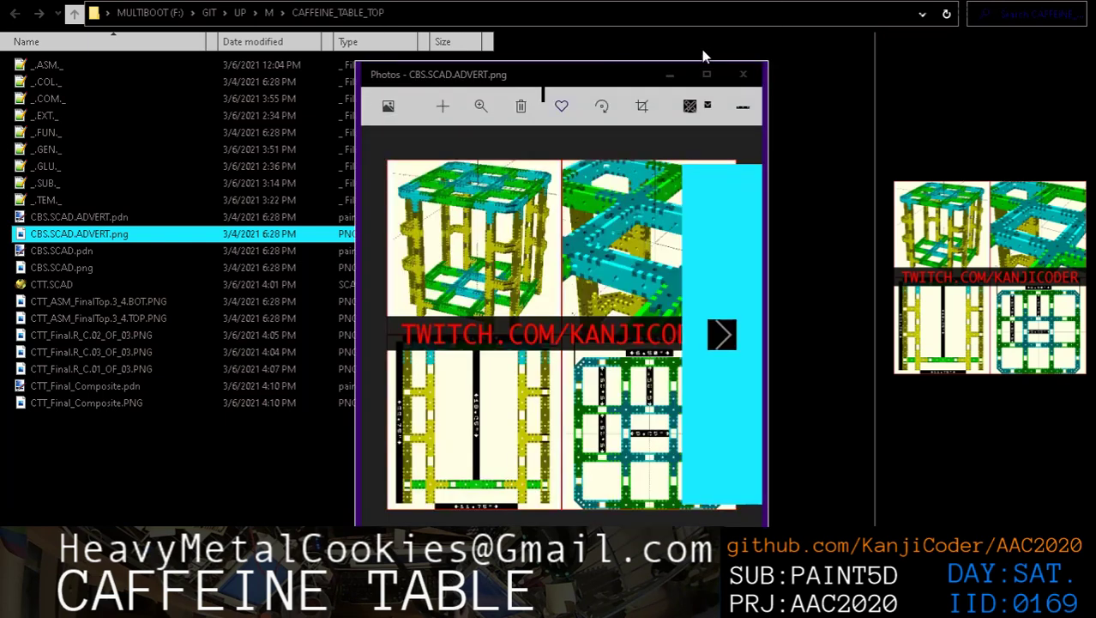
left_click(712, 71)
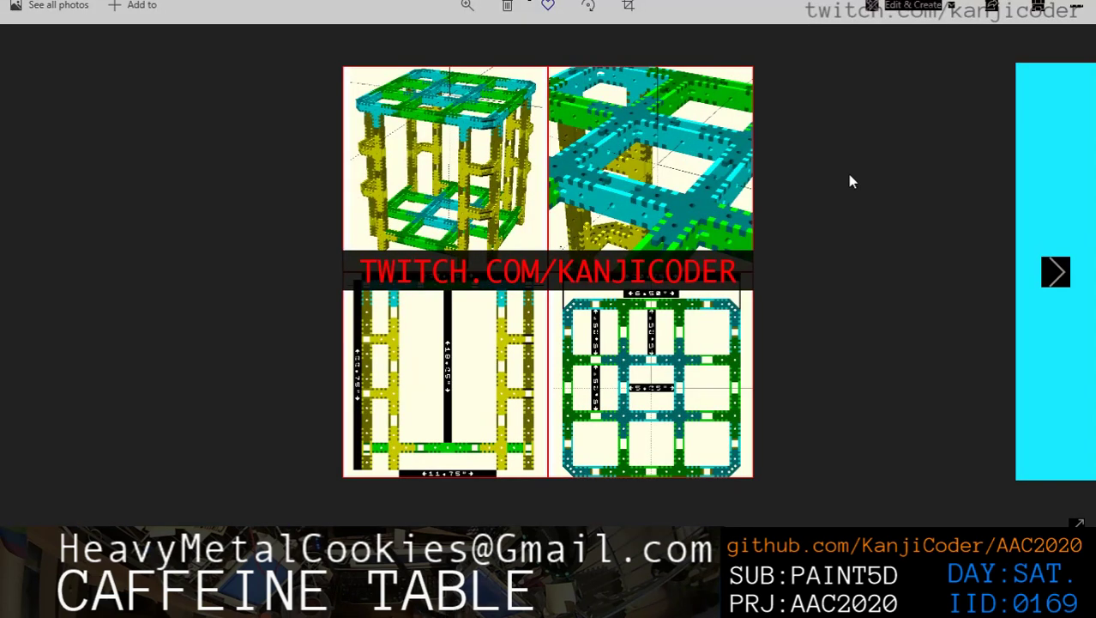
key("Right")
key("Right")
key("Right")
key("Right")
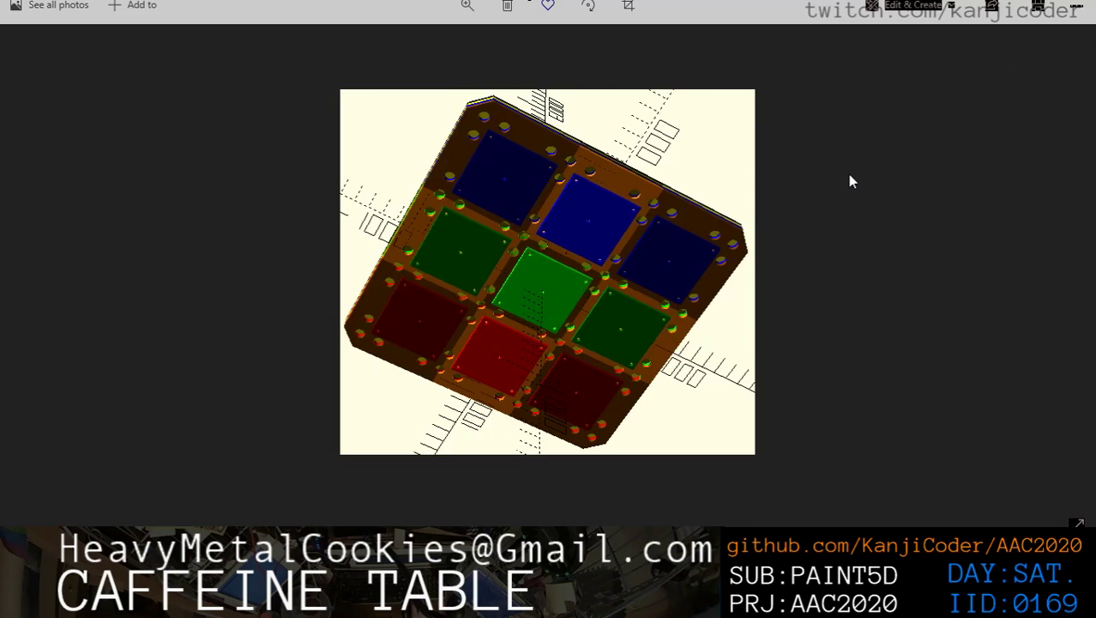
key("Right")
key("Right")
key("Right")
key("Right")
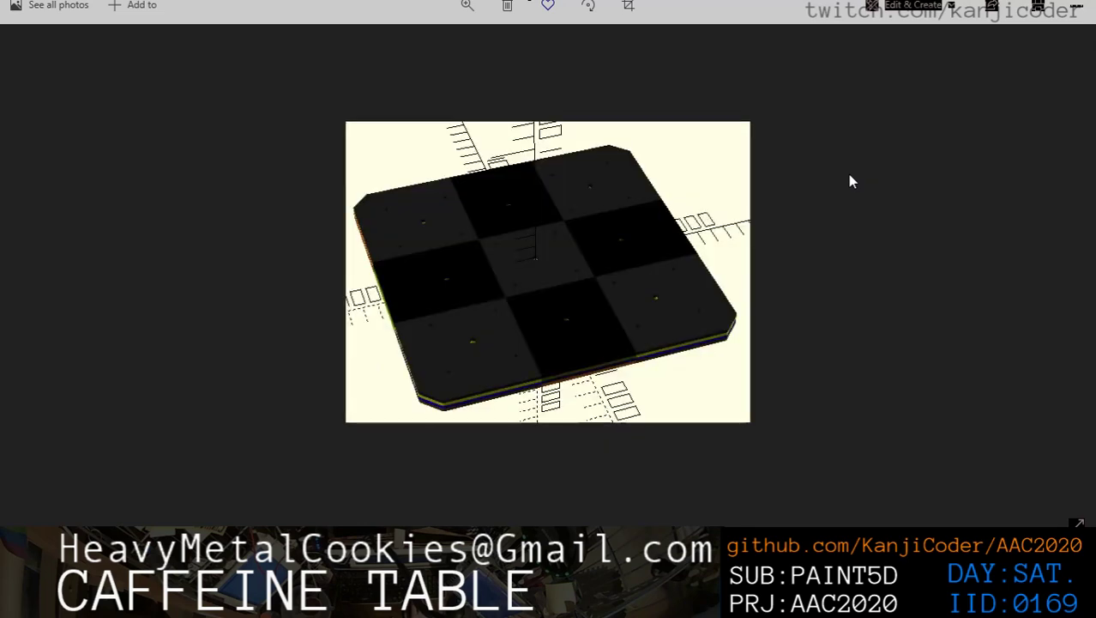
key("Right")
key("Right")
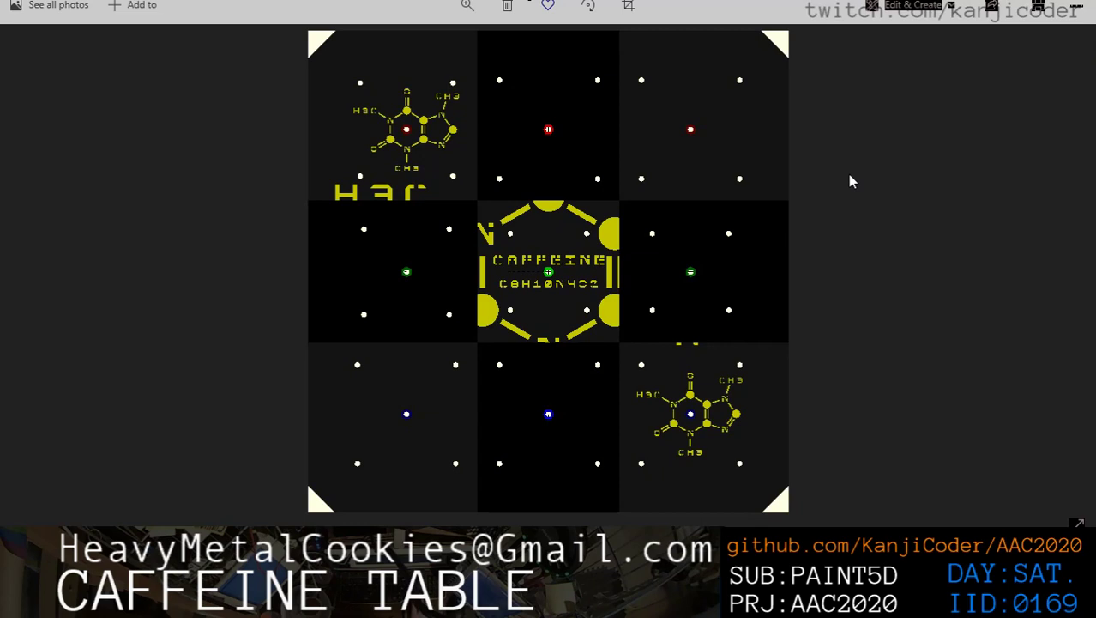
key("Right")
key("Right")
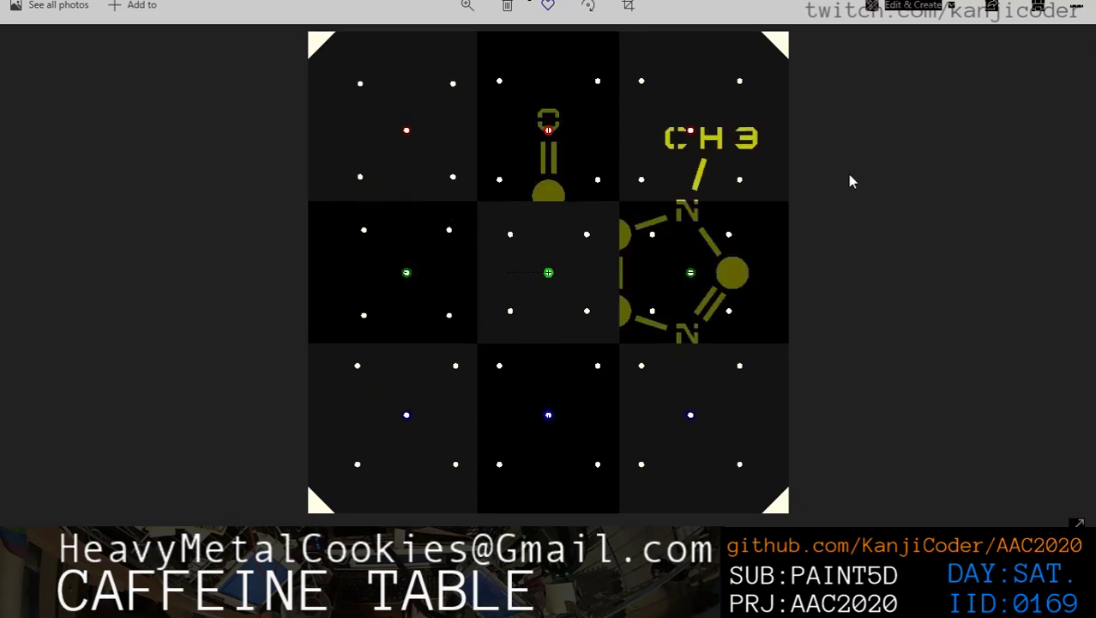
key("Right")
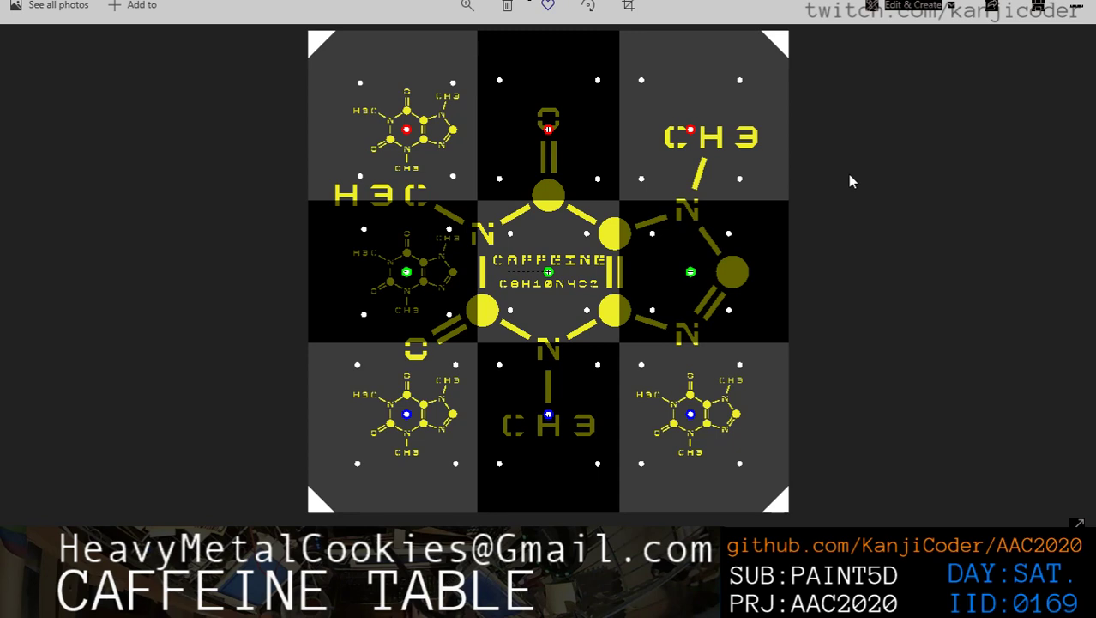
Compare the neighbouring tabletop renders with the final composite image, and close the photo viewer
key("Right")
key("Right")
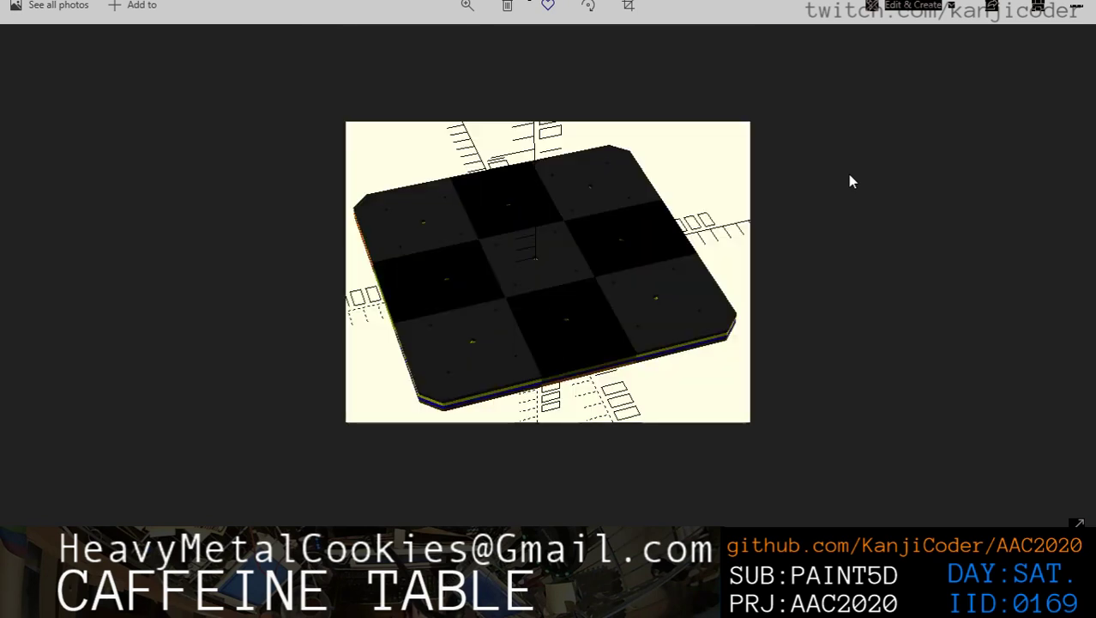
key("Right")
key("Right")
key("Right")
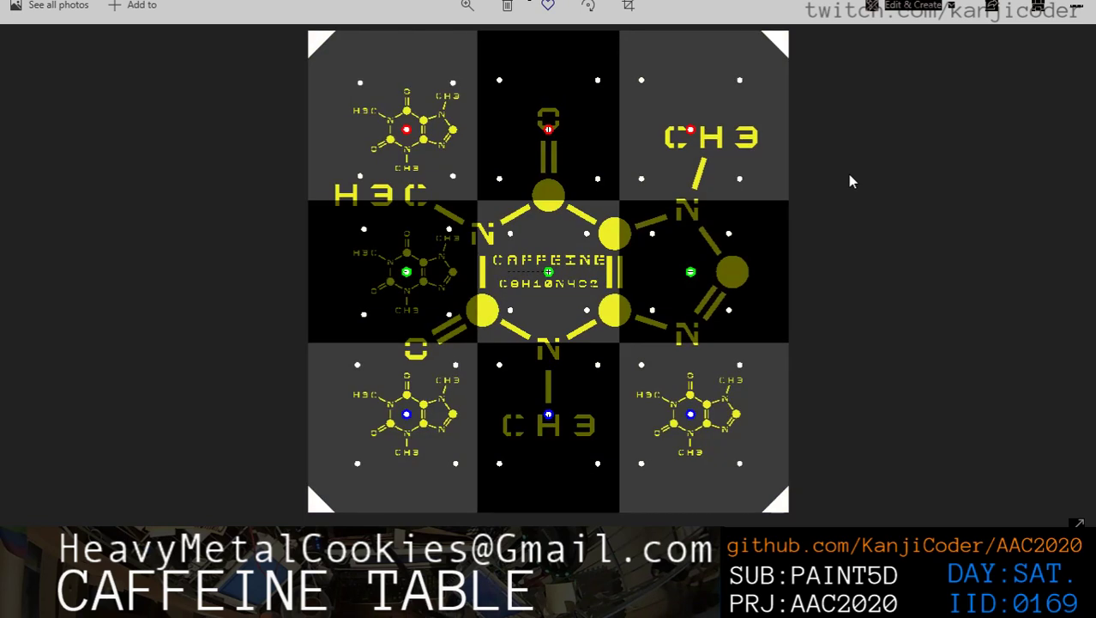
key("alt+F4")
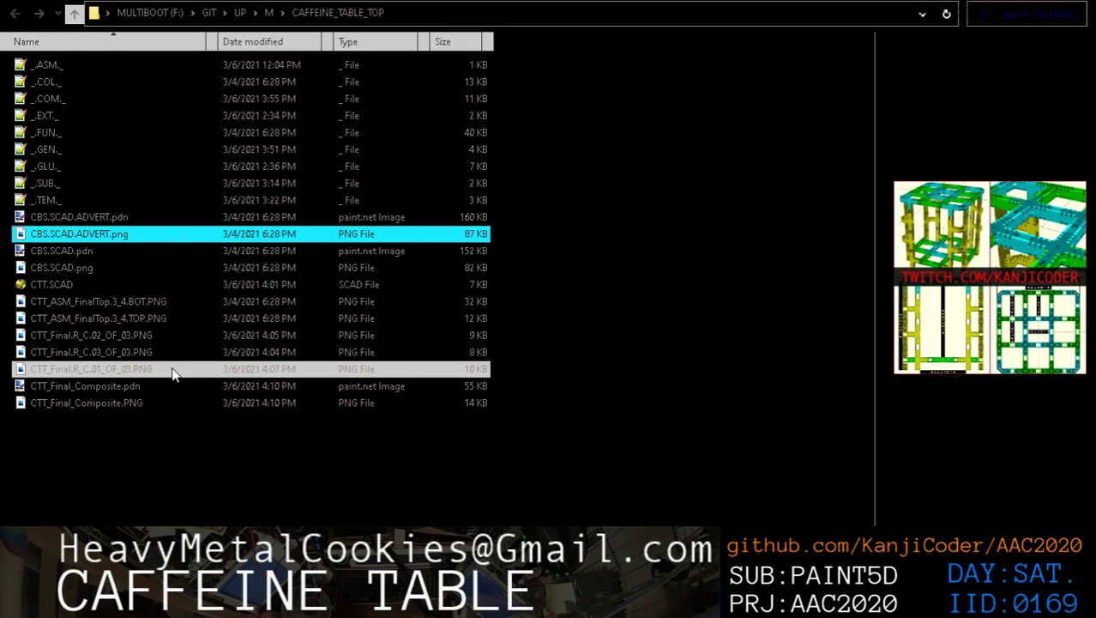
Preview CTT_Final_Composite.PNG in the folder and switch to the web browser
left_click(141, 408)
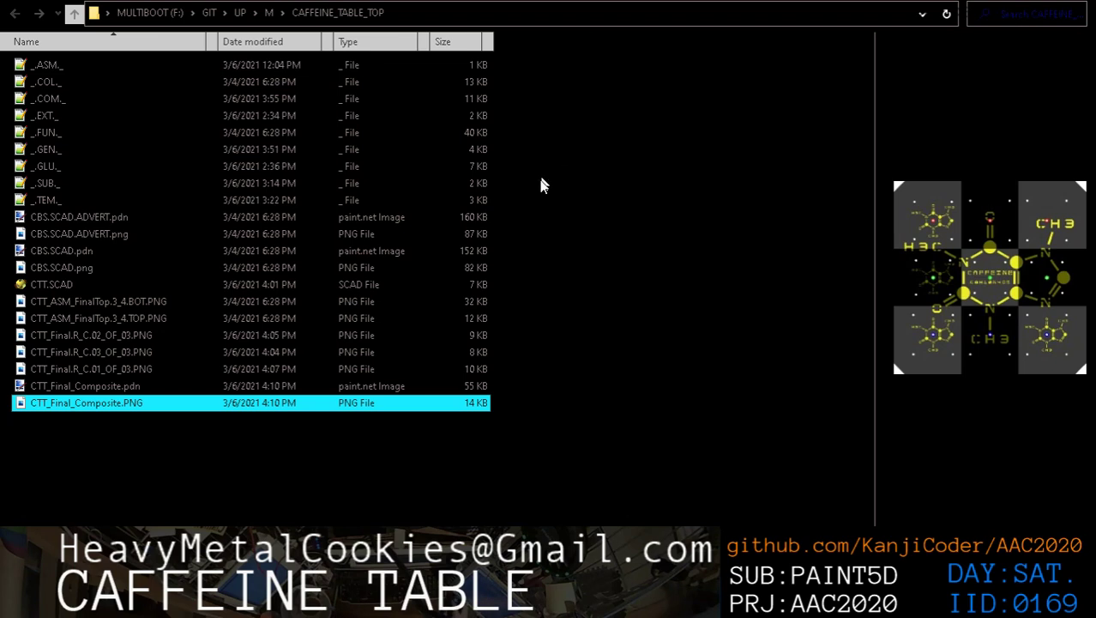
key("alt+Tab")
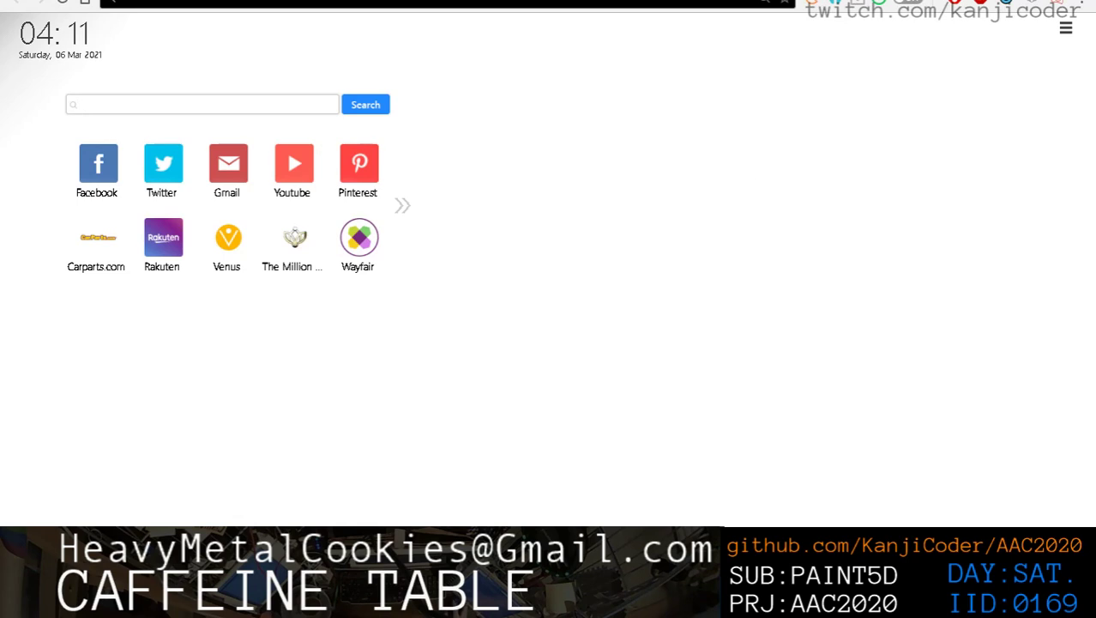
key("ctrl+l")
type("www.fa")
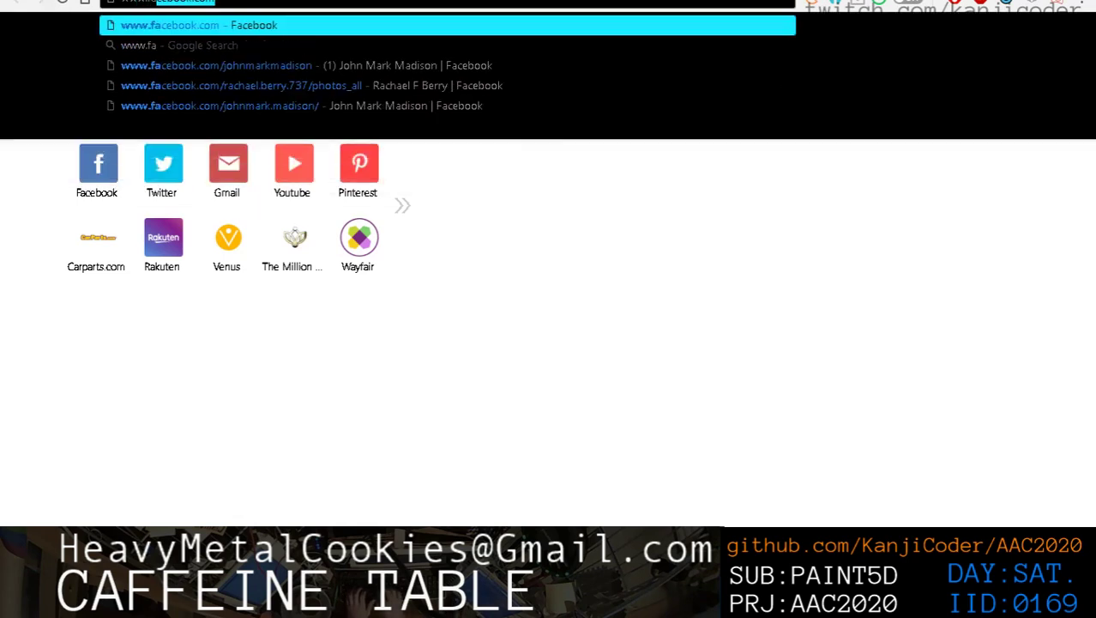
key("BackSpace")
key("BackSpace")
key("BackSpace")
key("BackSpace")
key("BackSpace")
key("BackSpace")
key("BackSpace")
type("joshchat,")
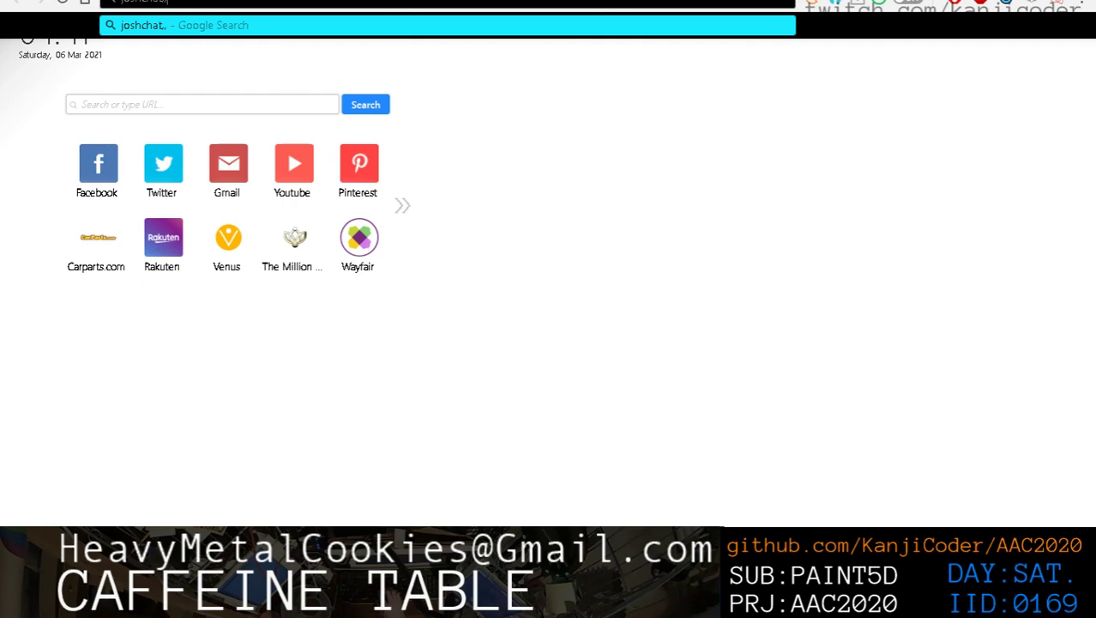
key("BackSpace")
key("BackSpace")
key("BackSpace")
key("BackSpace")
key("BackSpace")
key("BackSpace")
key("BackSpace")
key("BackSpace")
key("BackSpace")
Open Discord from the copied direct-message address and go to the server with the #cringe channel
key("ctrl+v")
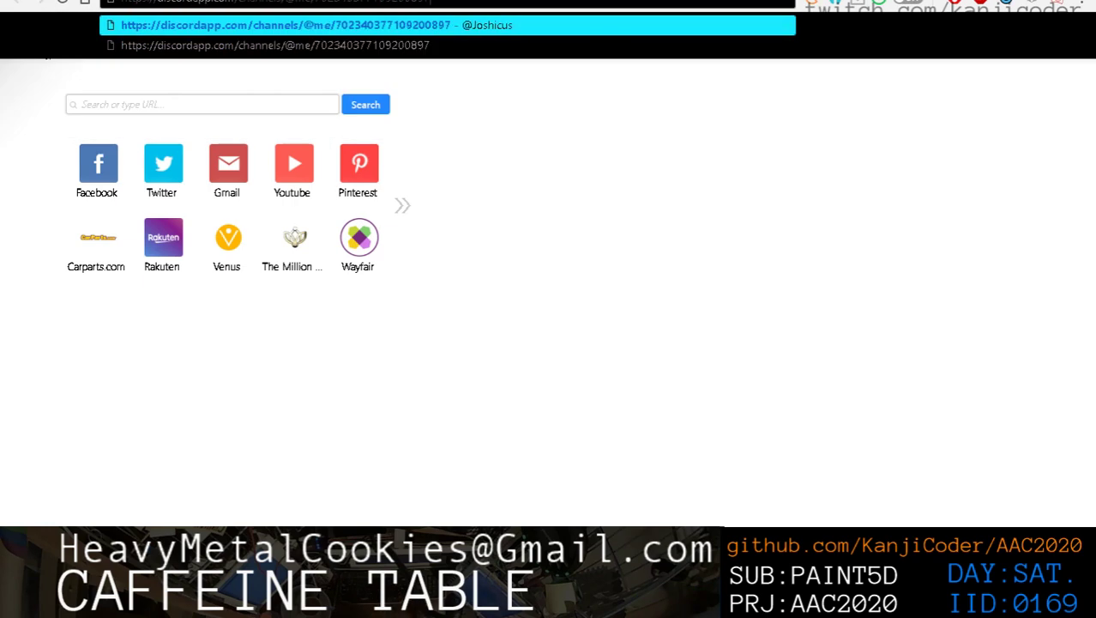
key("Return")
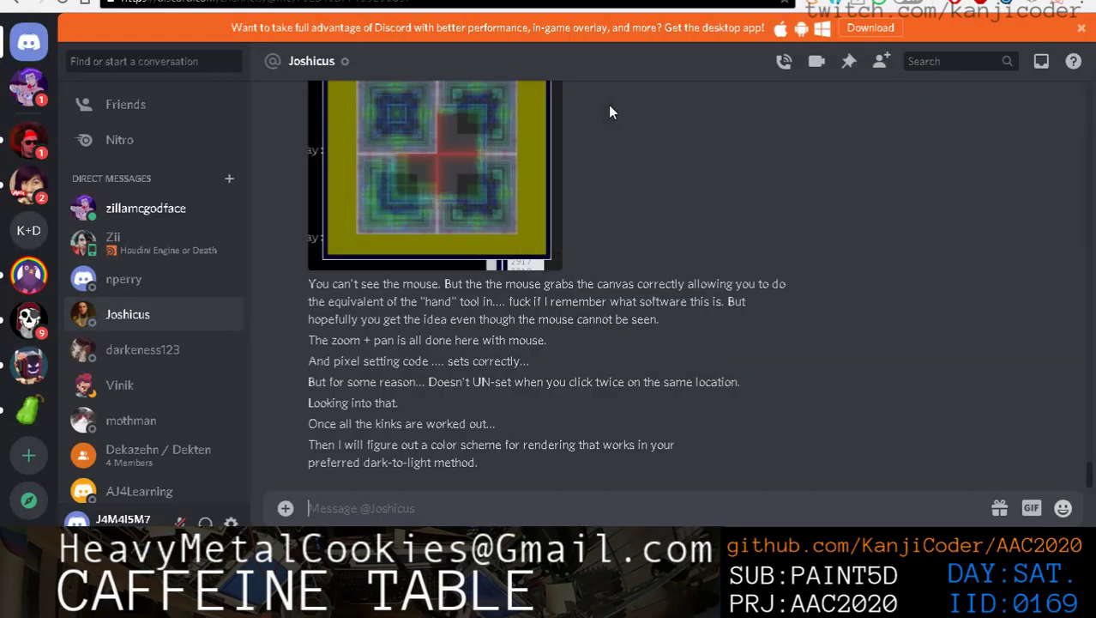
left_click(23, 152)
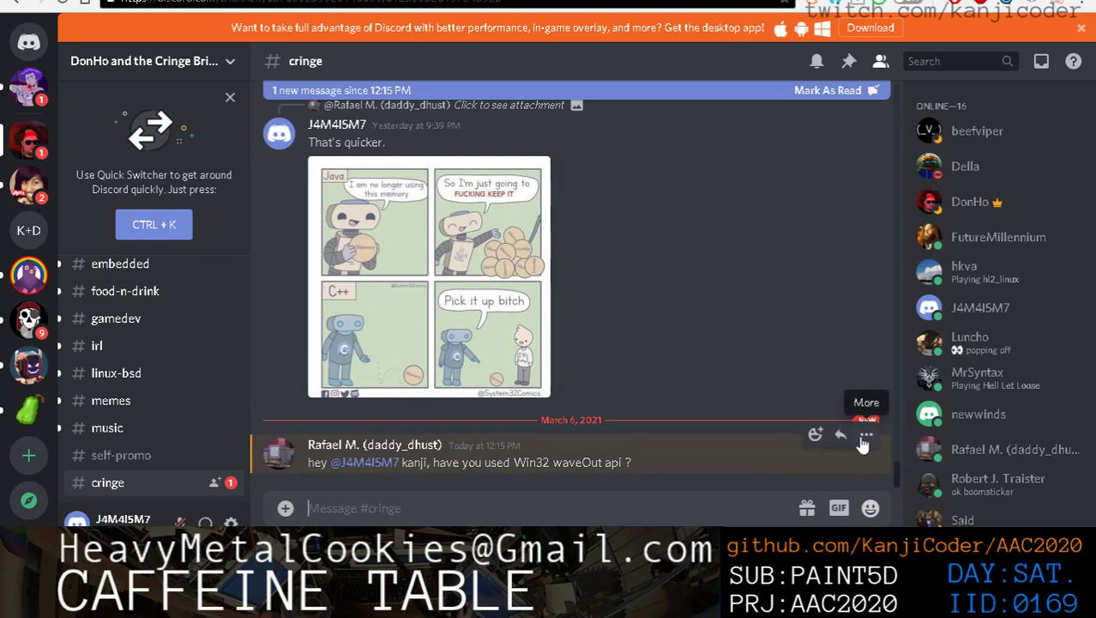
Start a reply to the waveOut question: "Nope. Only graphics. Figure when I get something awesome enough I'll team up with another programmer who can do sound"
left_click(841, 436)
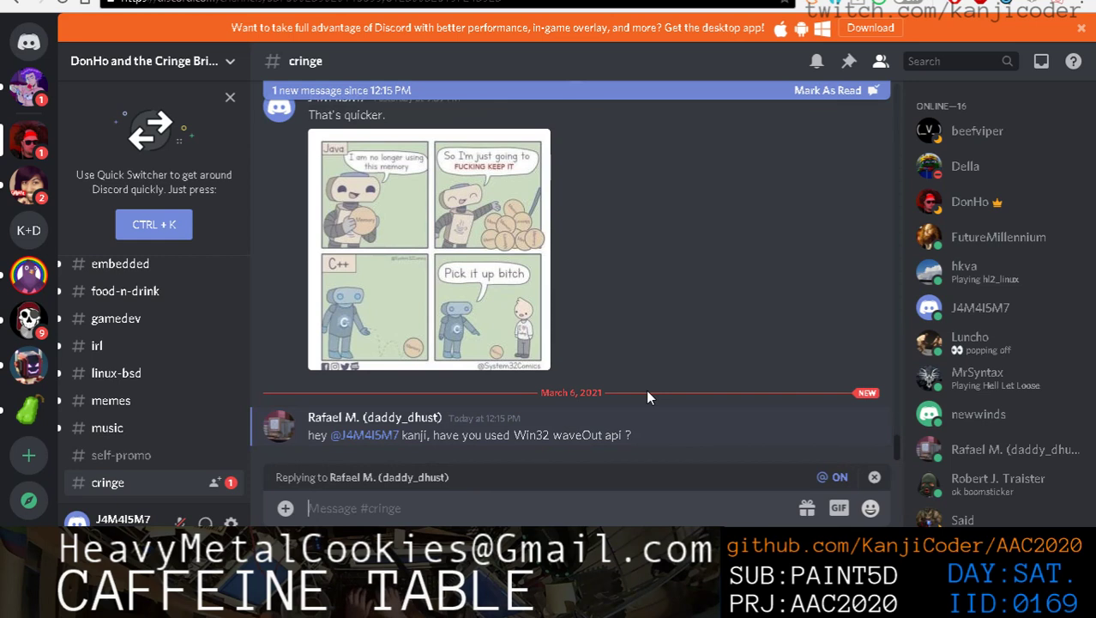
type("Nope. Only g")
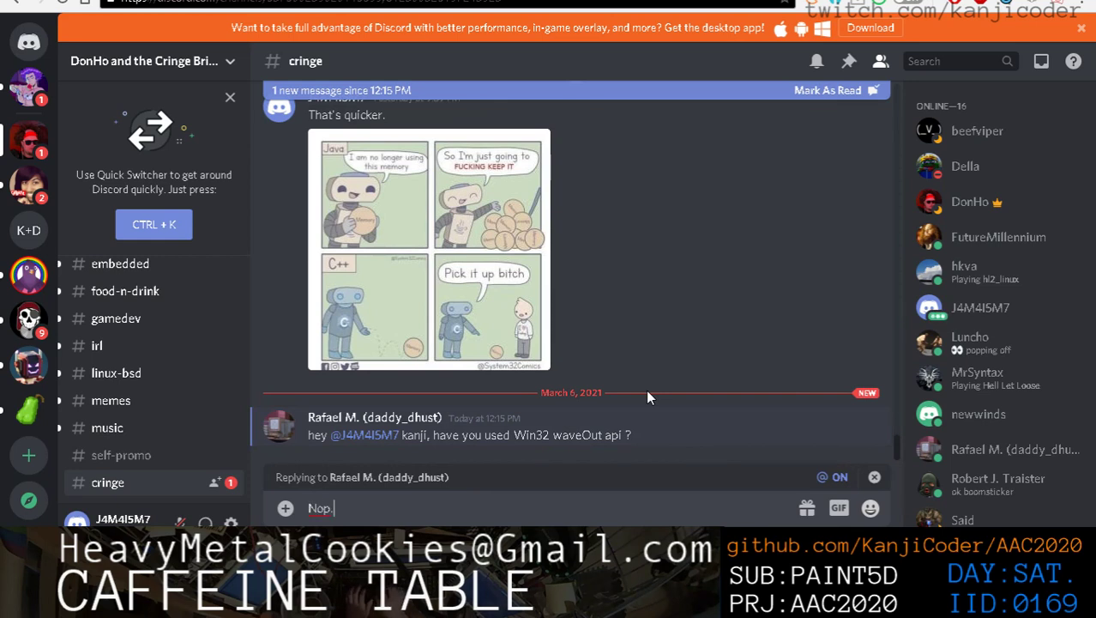
type("raphic")
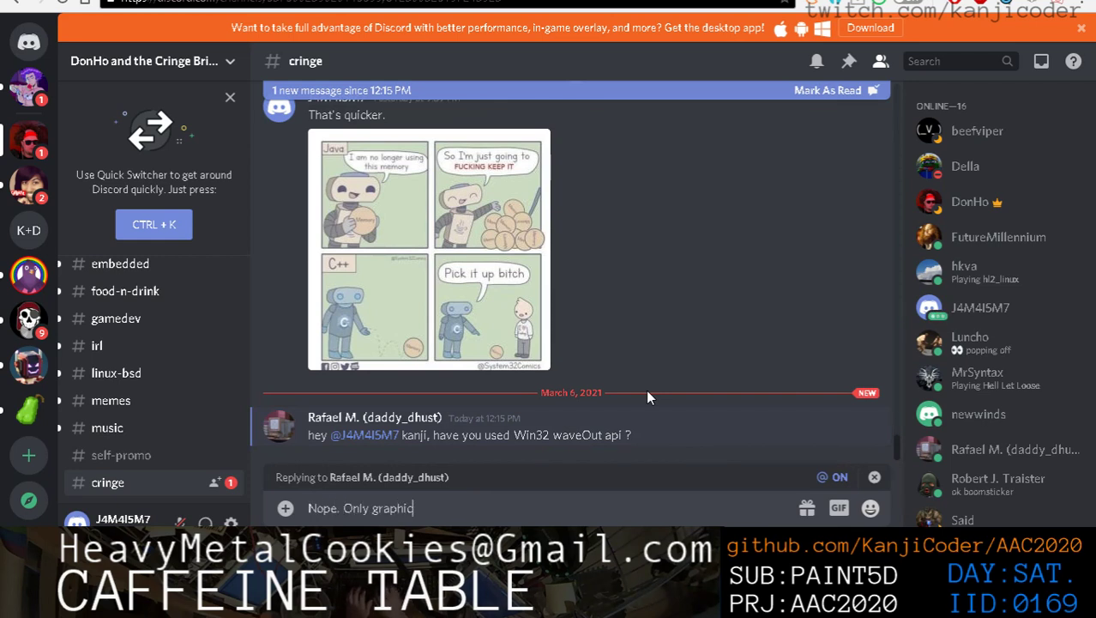
type("s. Figure when I ge")
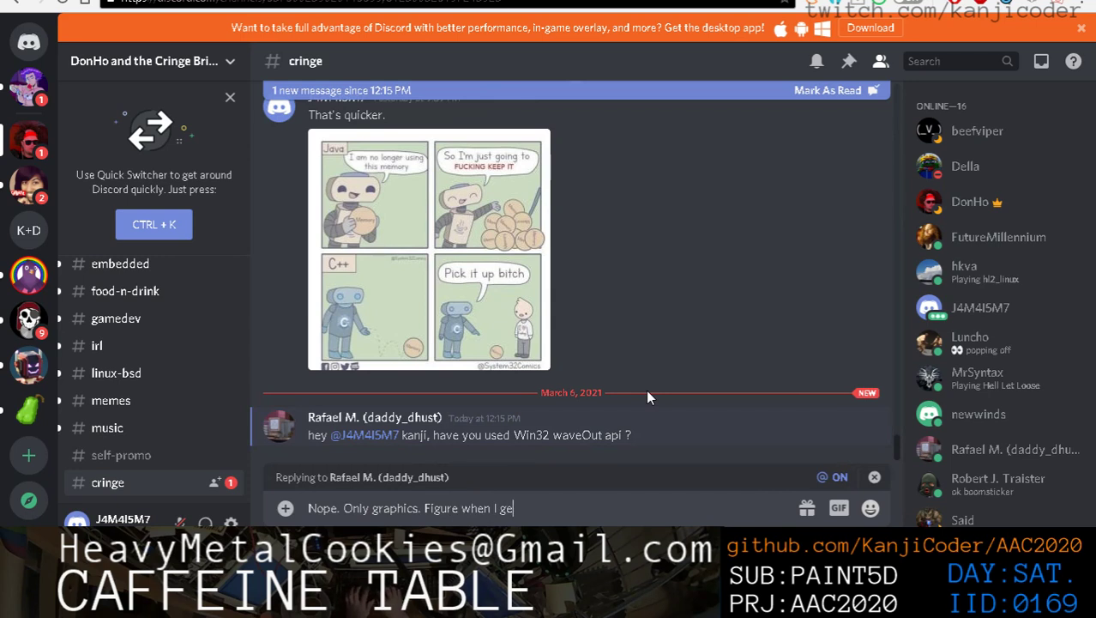
type("t something aweso")
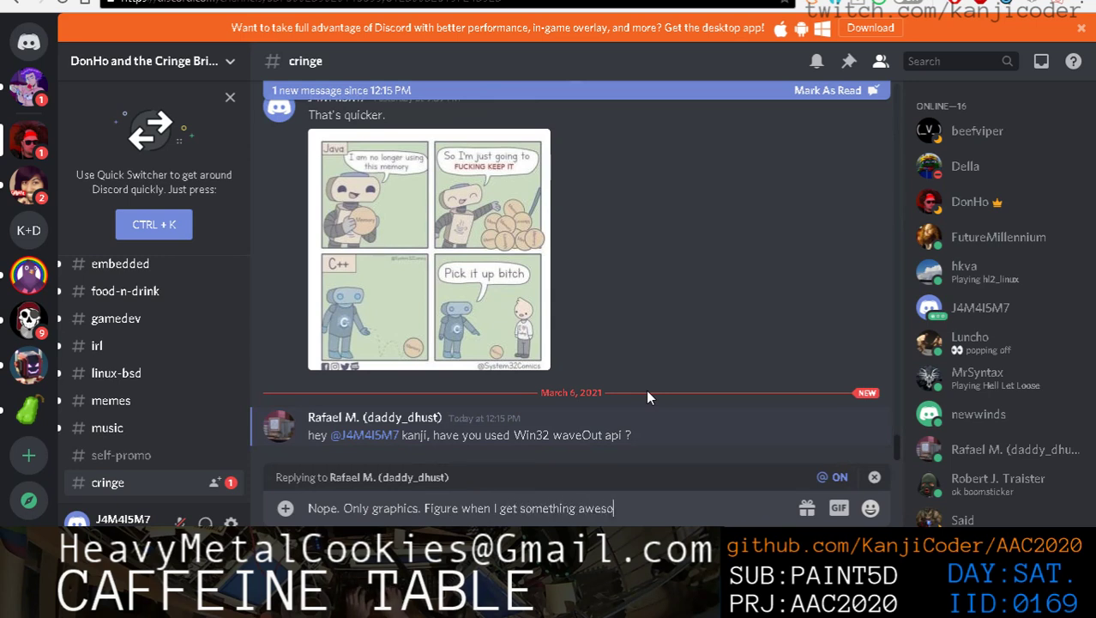
type("me enough I'll t")
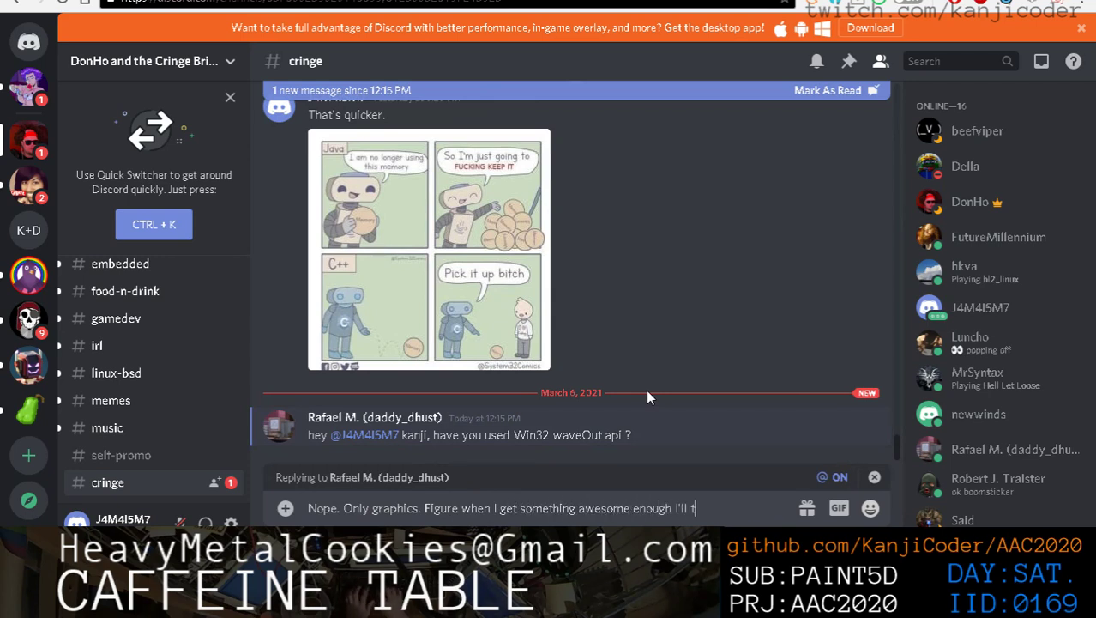
type("eam up with anothe")
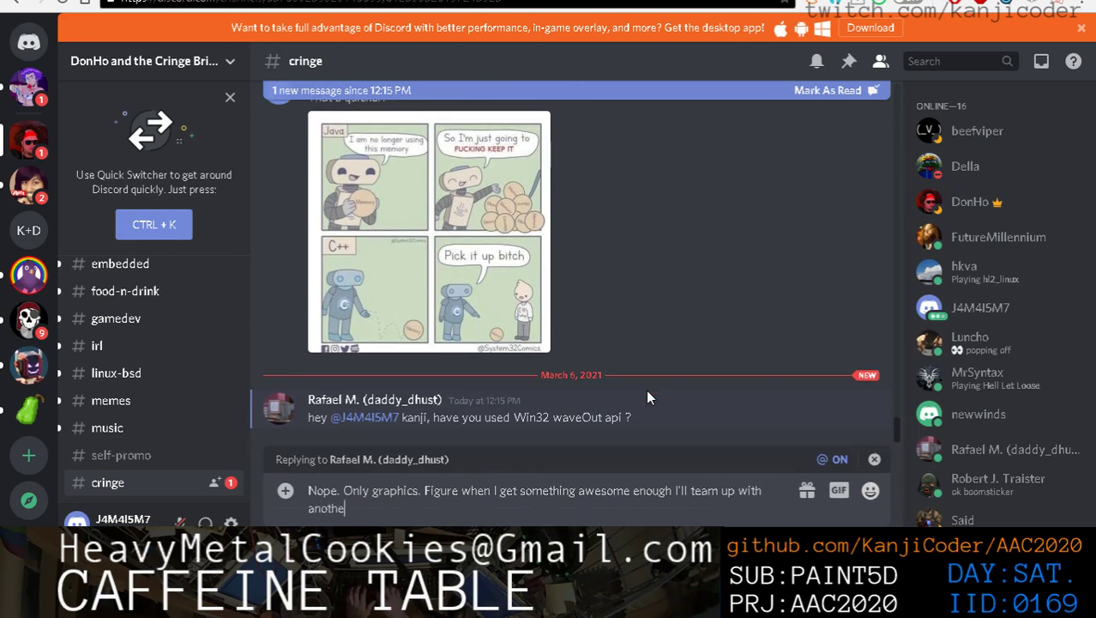
type("r programmer who ")
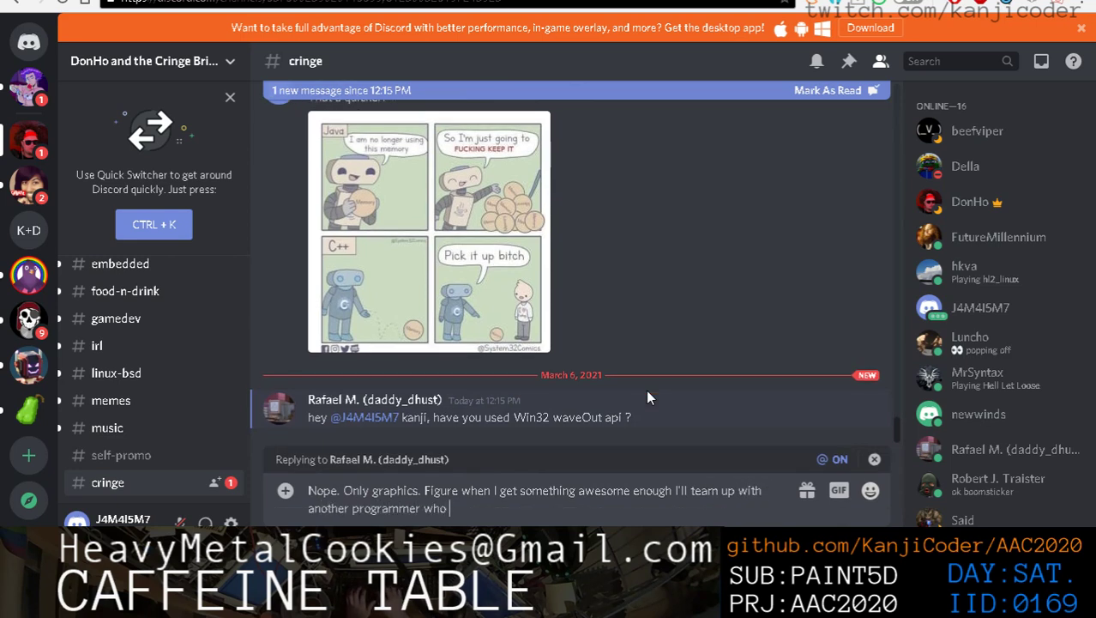
type("can do sound")
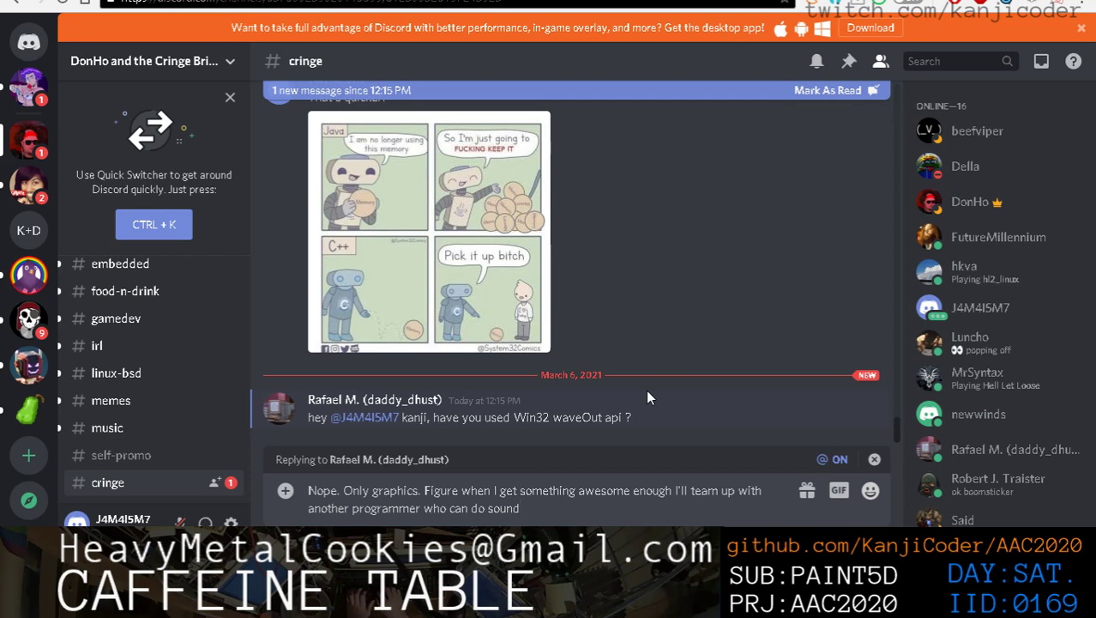
Continue the reply with ". Then another for networking. Etc etc. One person per domain."
type(". Then another f")
type("or networ")
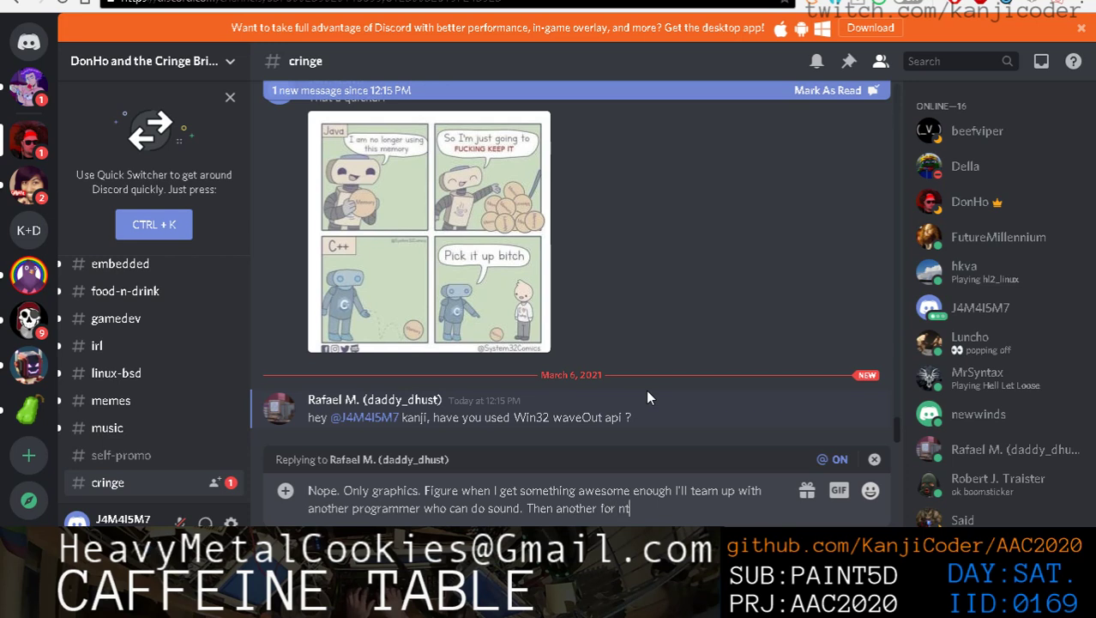
type("king. ")
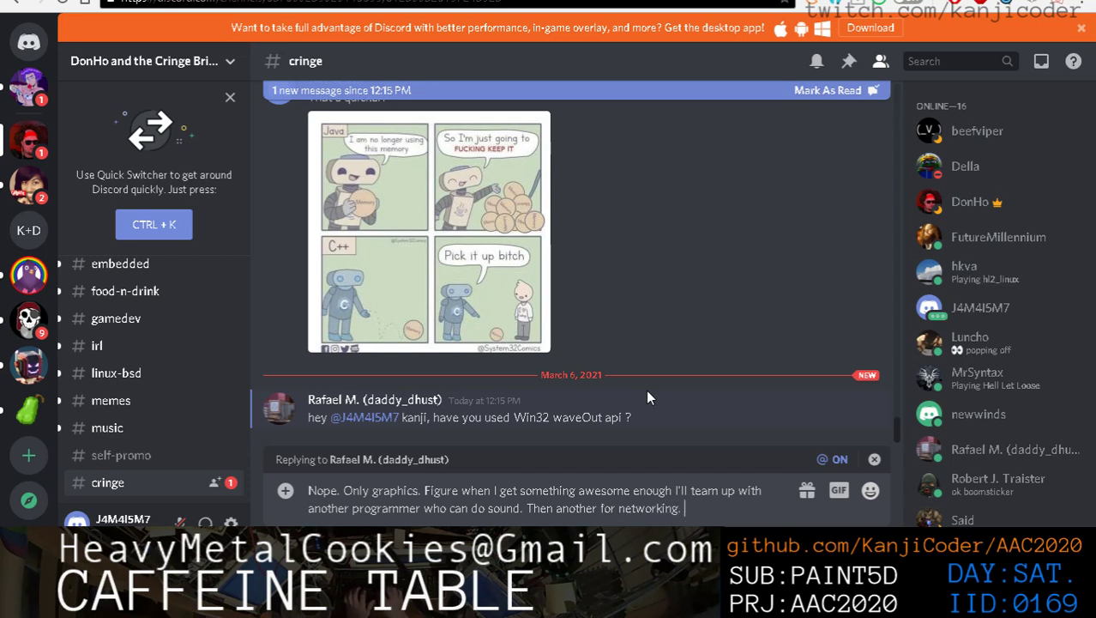
type("Etc ttc. One person per")
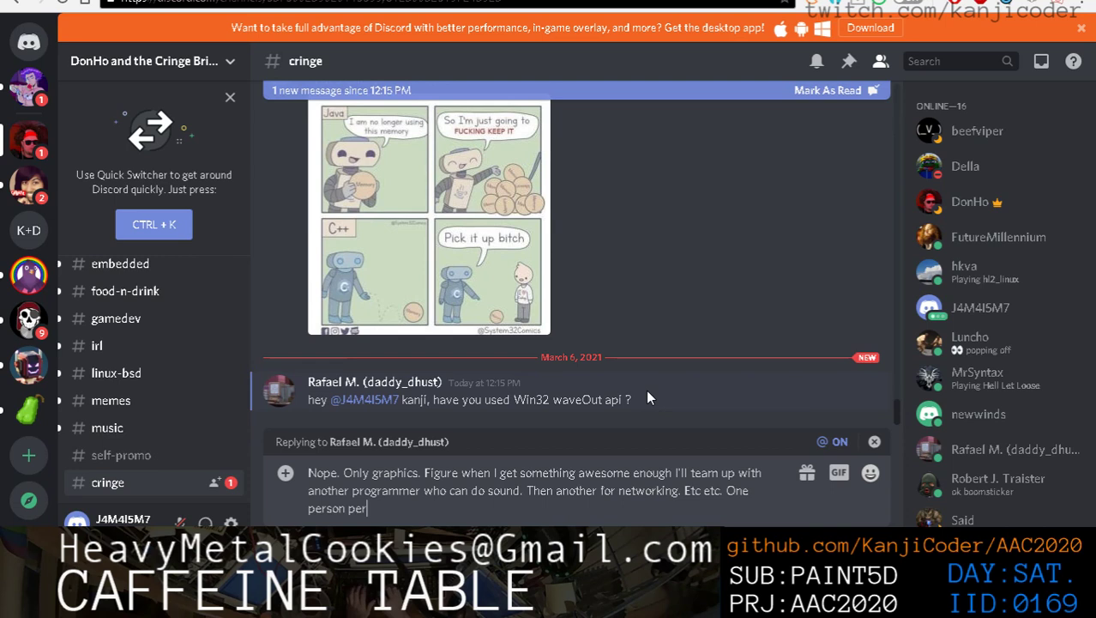
type(" domain")
key("BackSpace")
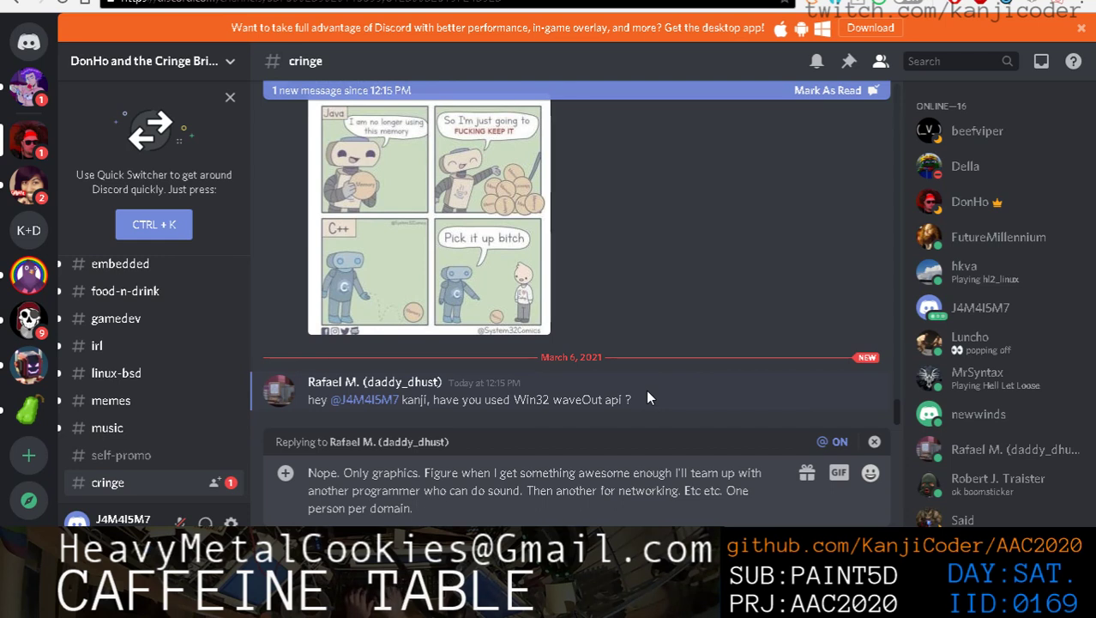
type("Projects works")
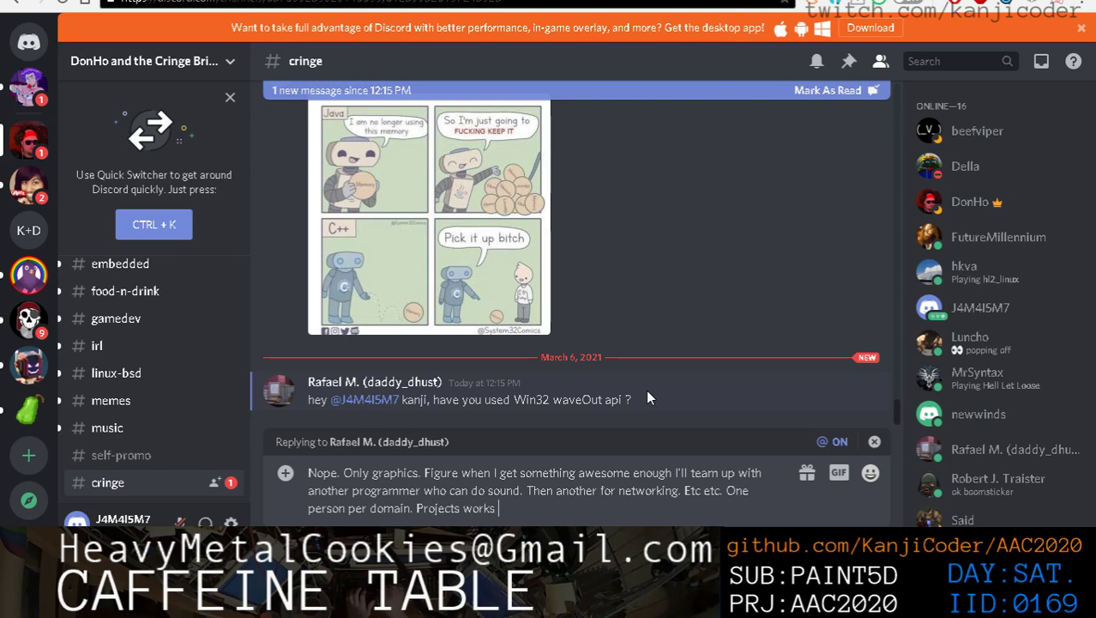
key("BackSpace")
key("BackSpace")
key("BackSpace")
key("BackSpace")
key("BackSpace")
key("BackSpace")
key("BackSpace")
key("BackSpace")
key("BackSpace")
key("BackSpace")
key("BackSpace")
key("BackSpace")
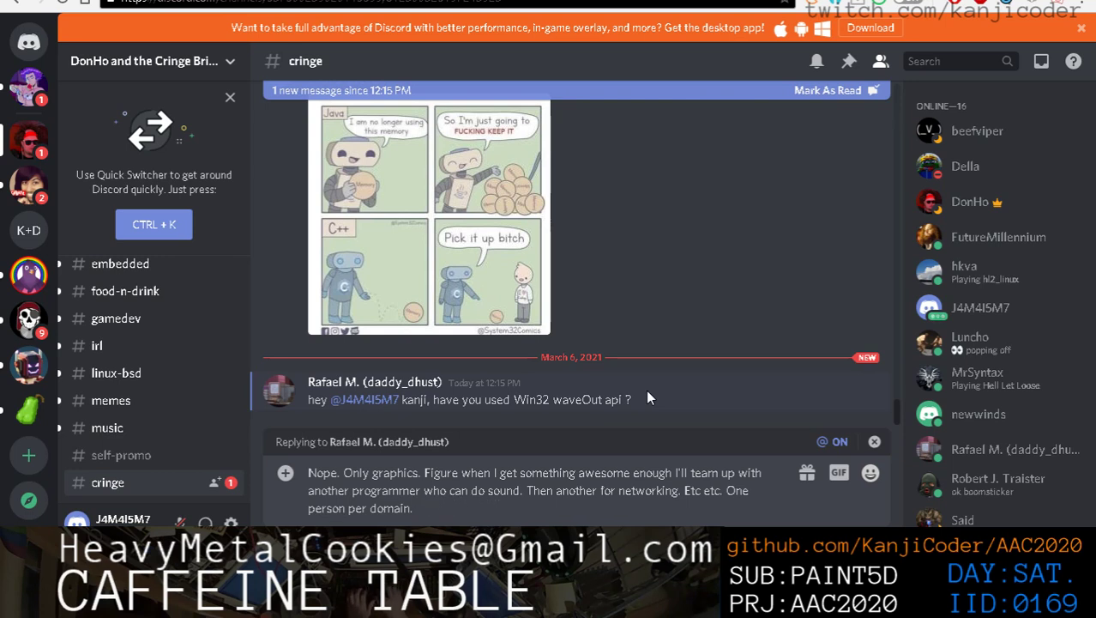
Finish the reply with "I think that is optimally efficient. I am ranting now." and send it
type("I think that i")
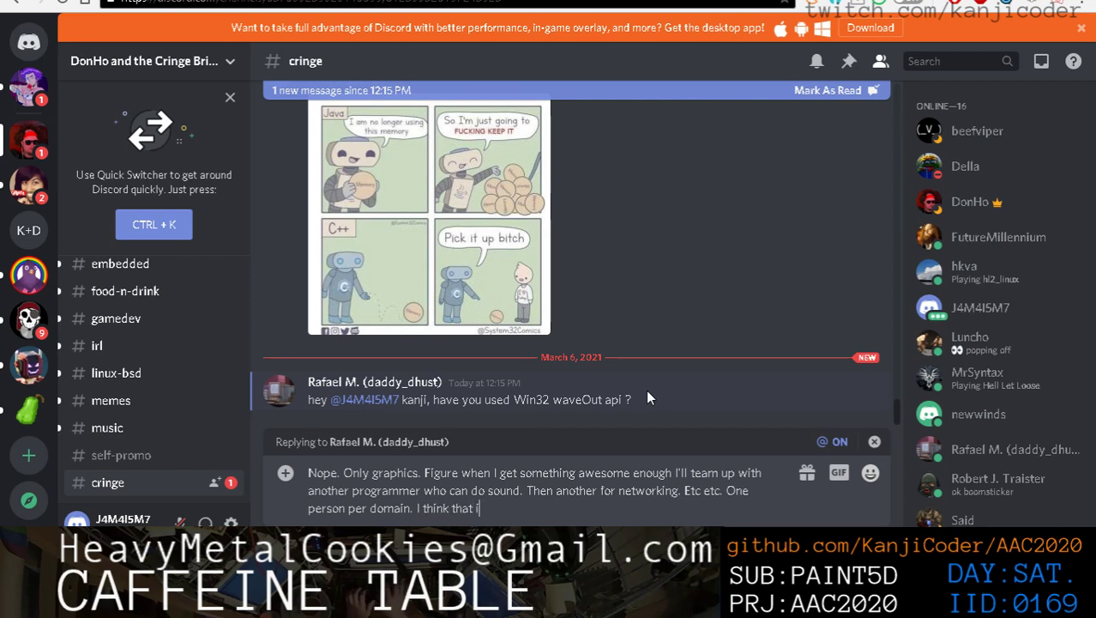
type("s opti")
type("ly efficient.")
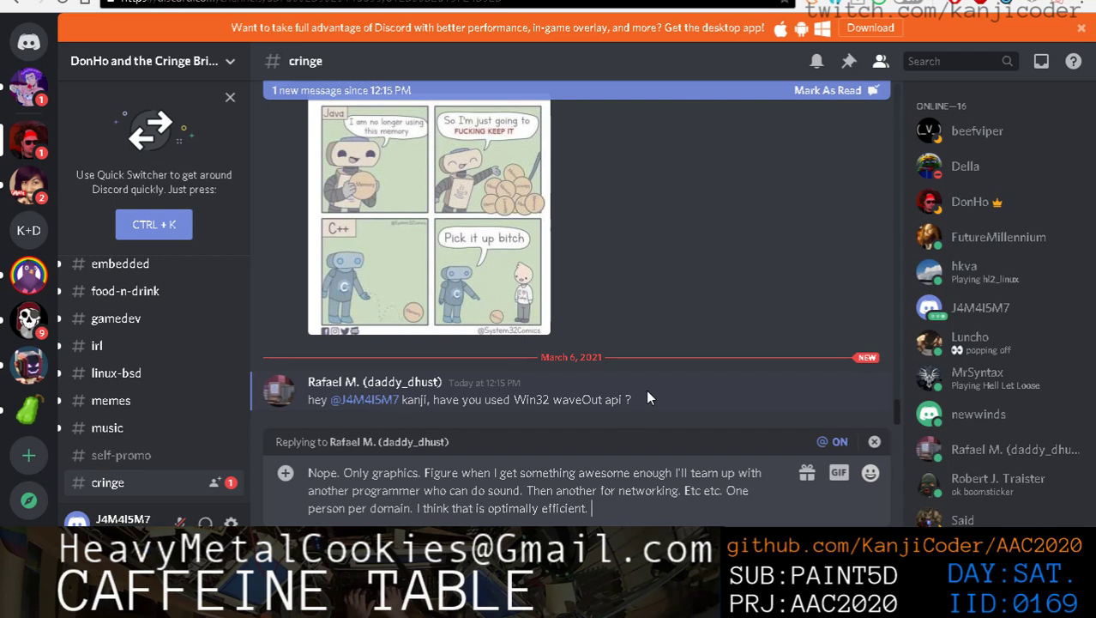
type(" I am ranting now.")
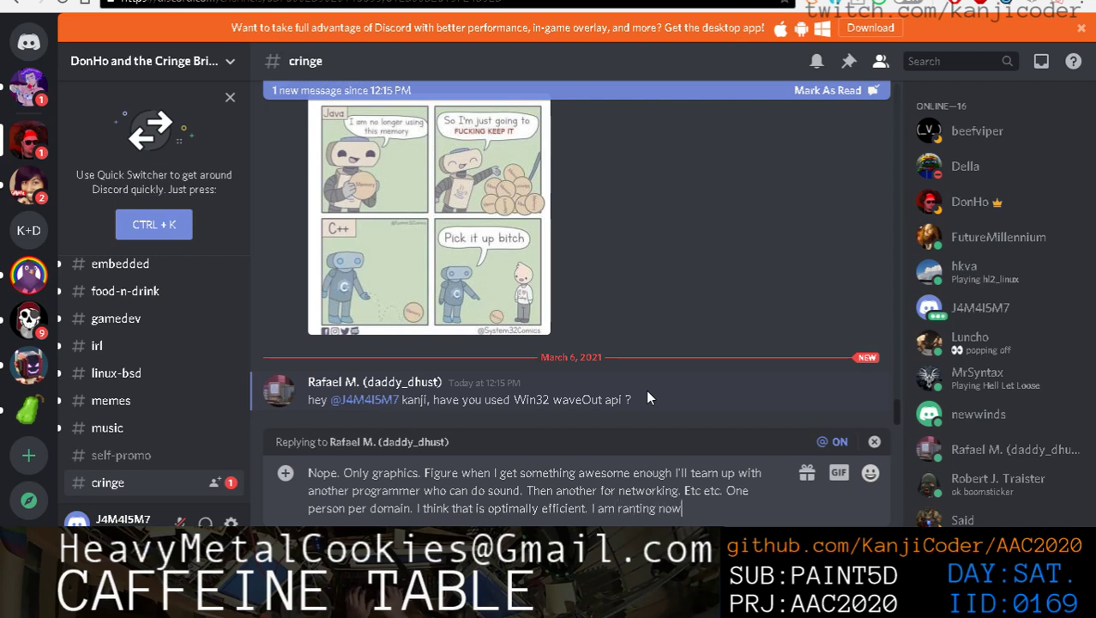
key("shift+Return")
key("shift+Return")
key("Return")
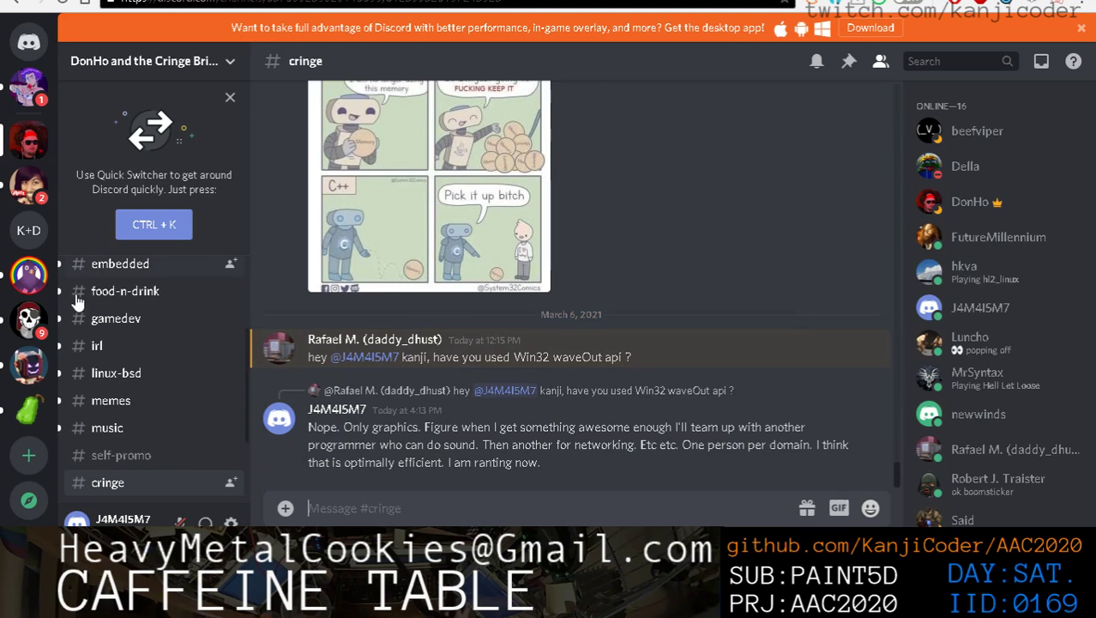
Open the #self-promo channel, view its latest posts, and check the folder location of CTT_Final_Composite.PNG
left_click(161, 461)
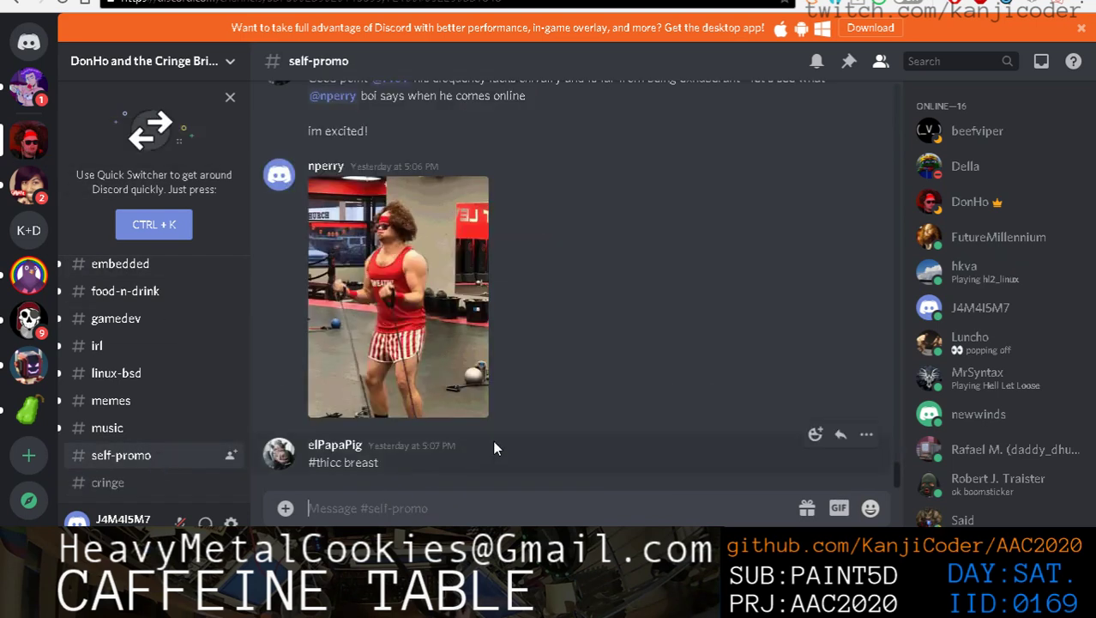
scroll(533, 455, "up", 1)
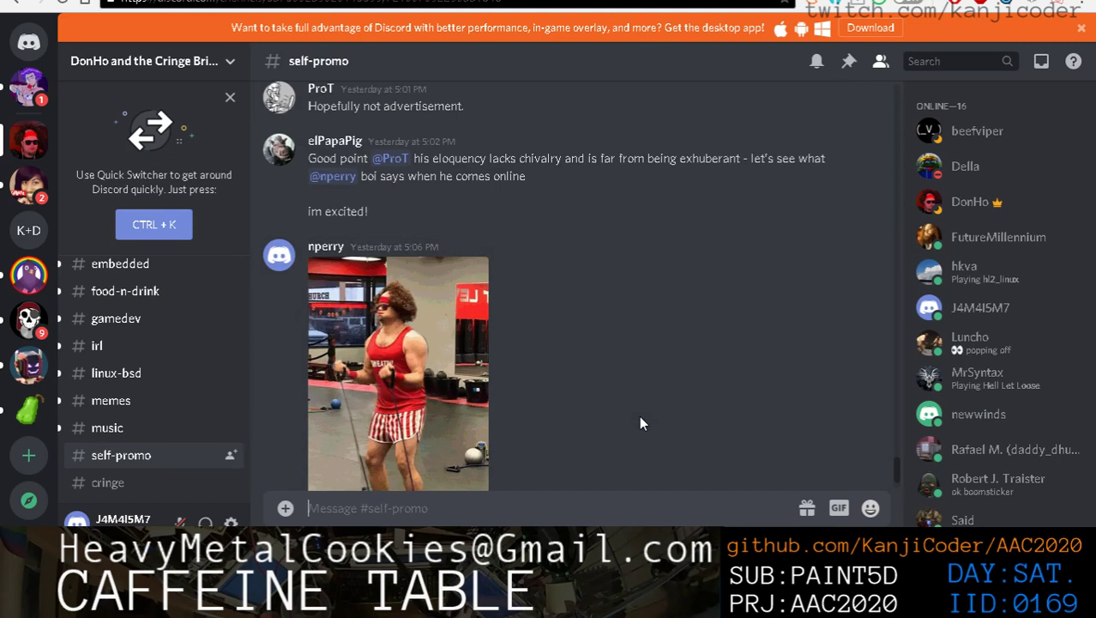
scroll(601, 429, "down", 1)
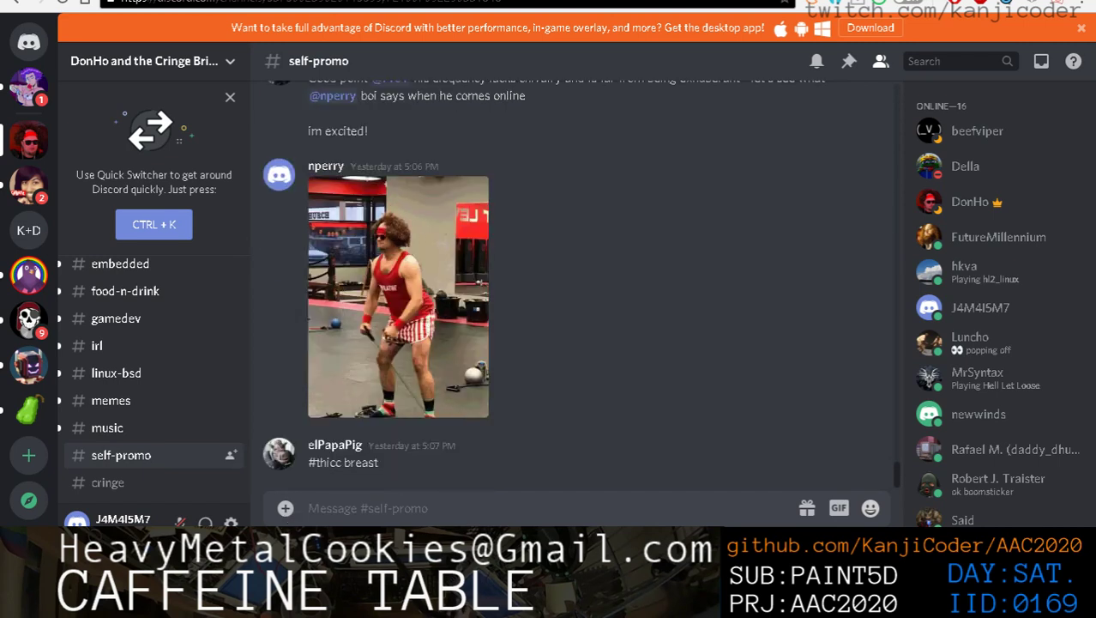
key("alt+Tab")
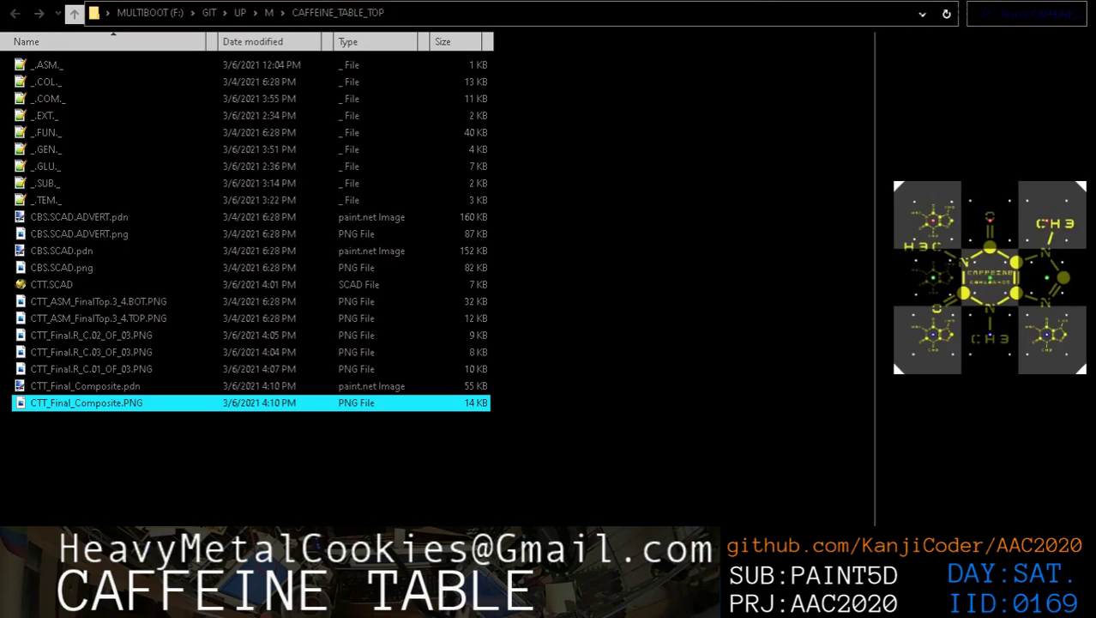
key("Return")
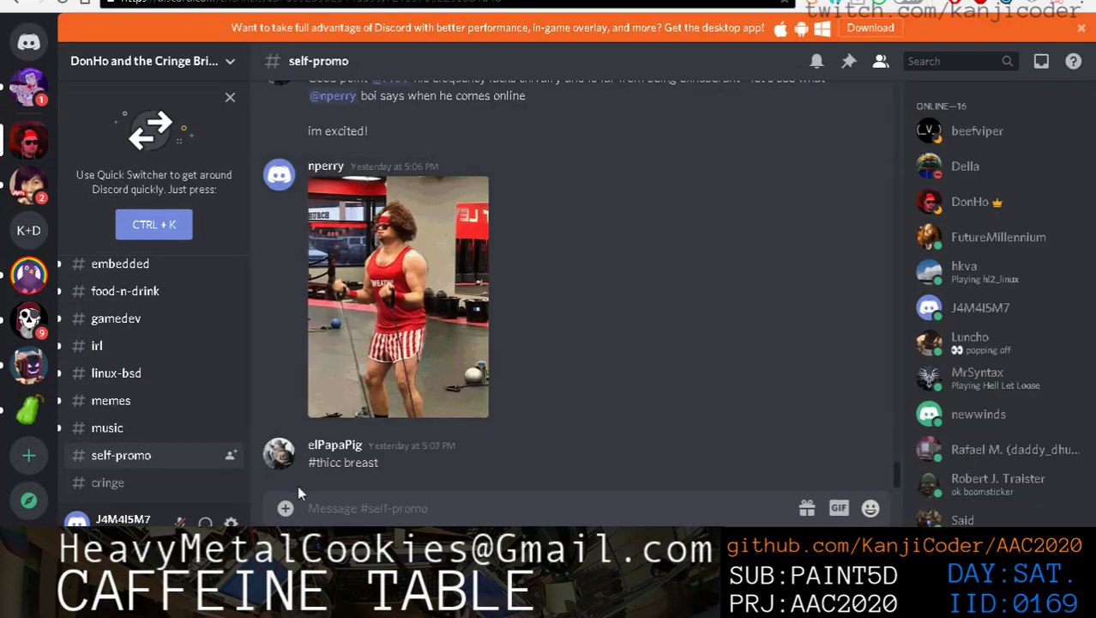
Attach CTT_Final_Composite.PNG from GIT\UP\M\CAFFEINE_TABLE_TOP on the MULTIBOOT (F:) drive to a #self-promo message
left_click(285, 508)
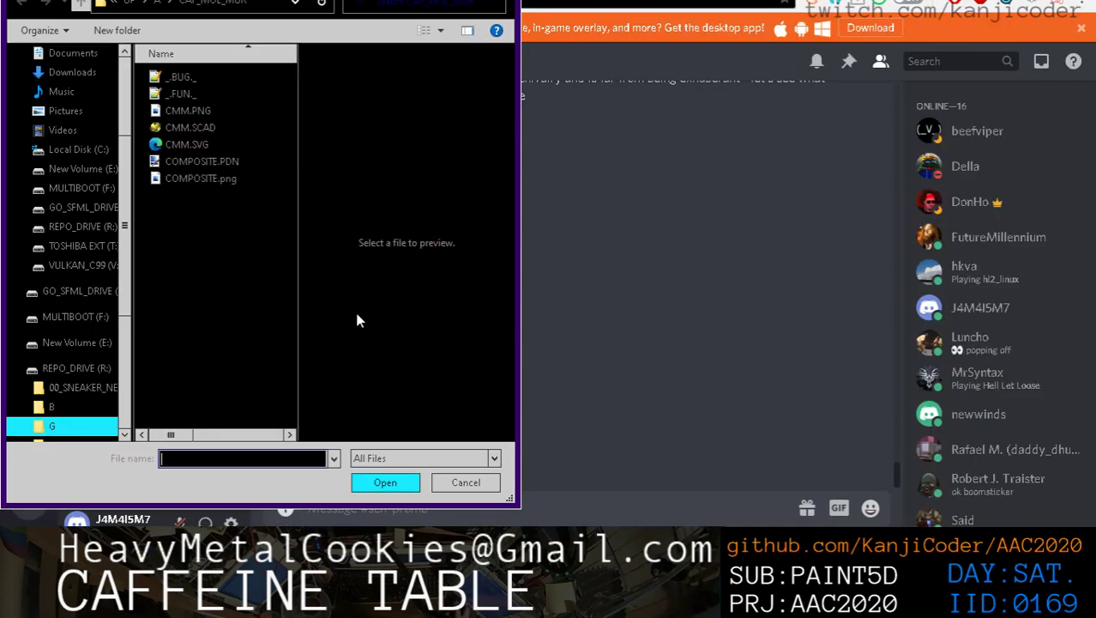
left_click(86, 322)
double_click(176, 77)
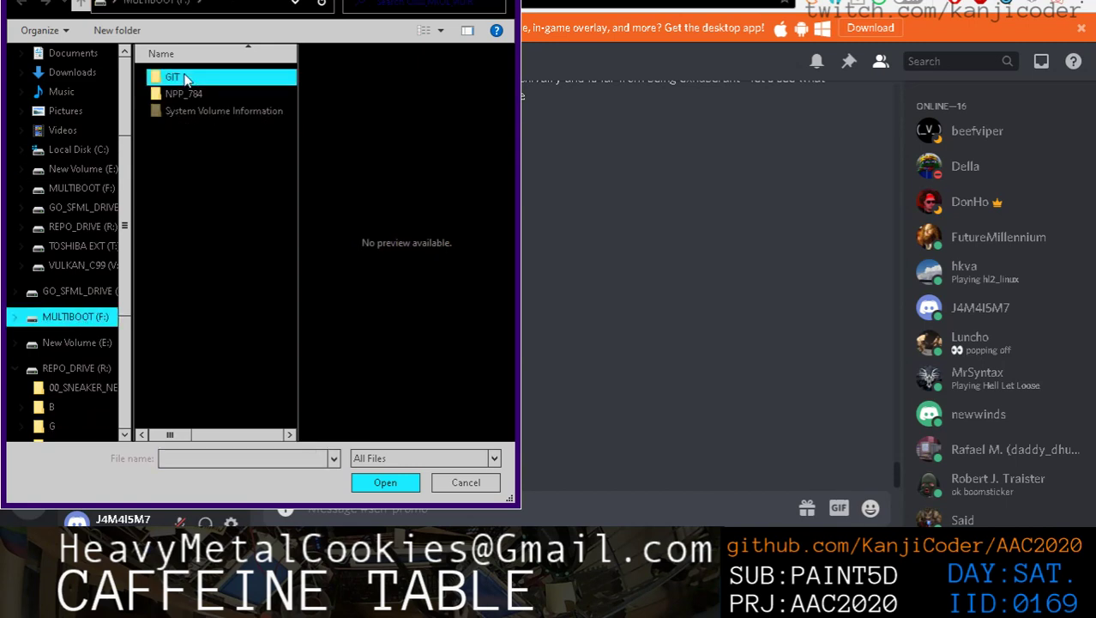
double_click(196, 128)
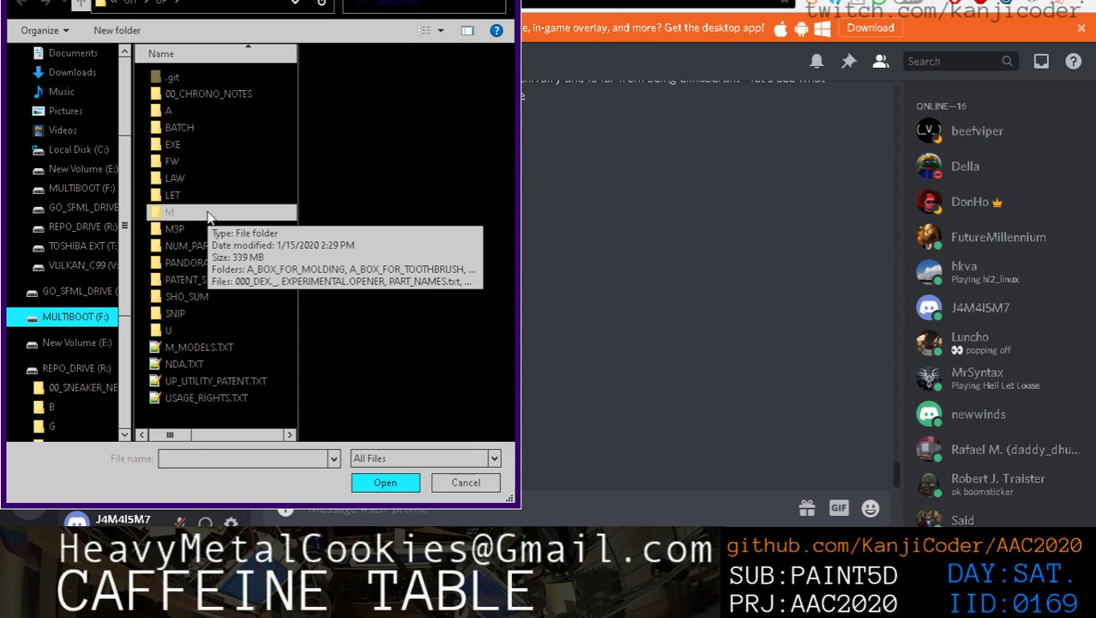
double_click(208, 215)
left_click(208, 214)
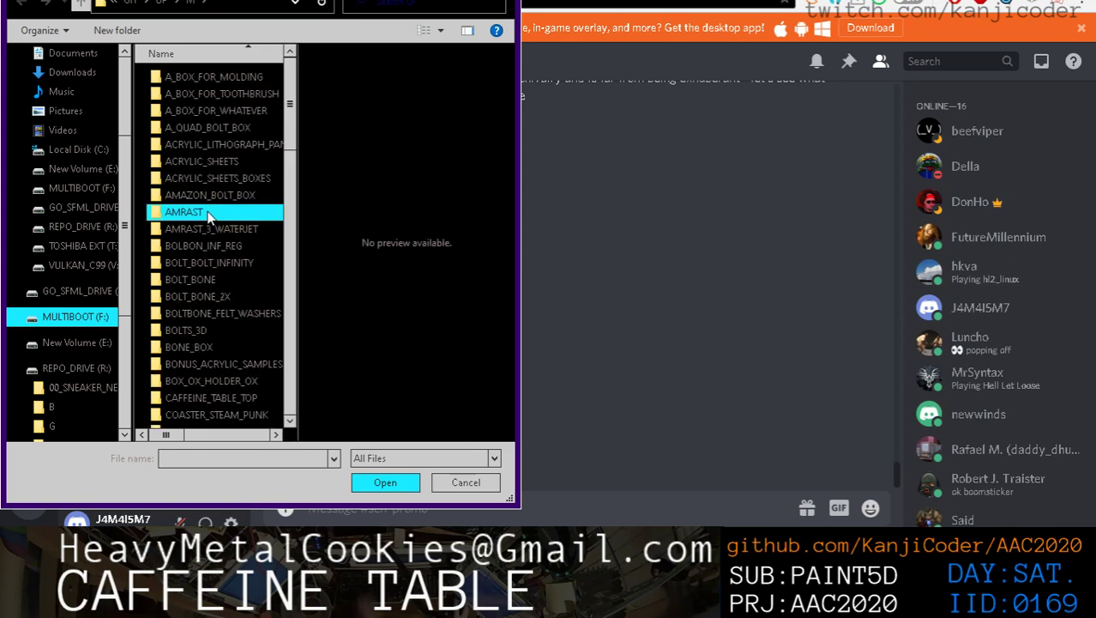
type("c")
key("Return")
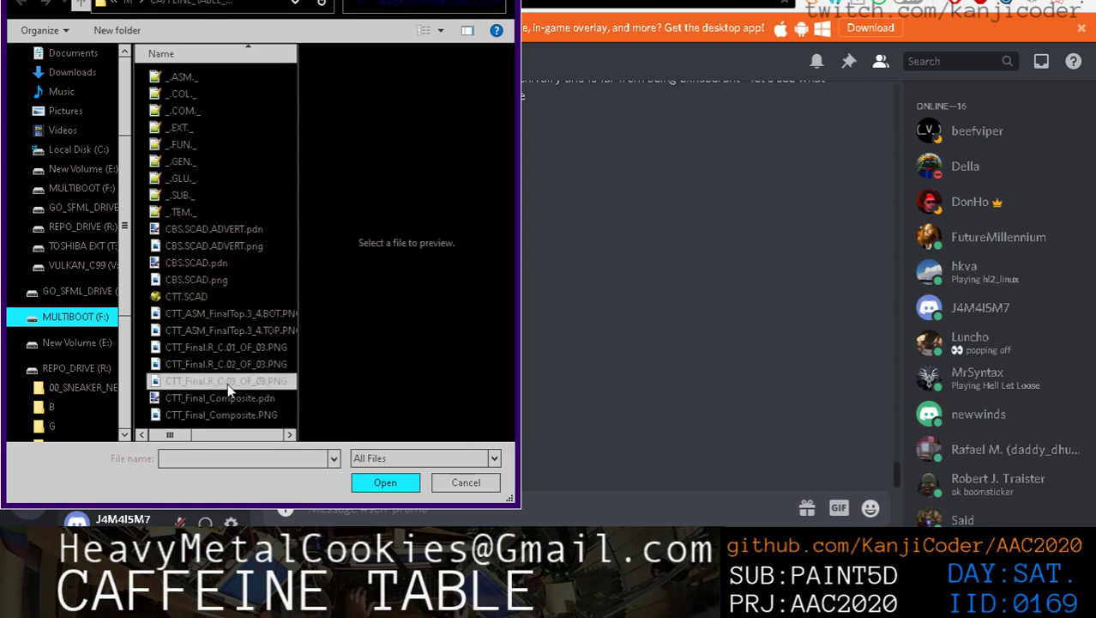
left_click(277, 413)
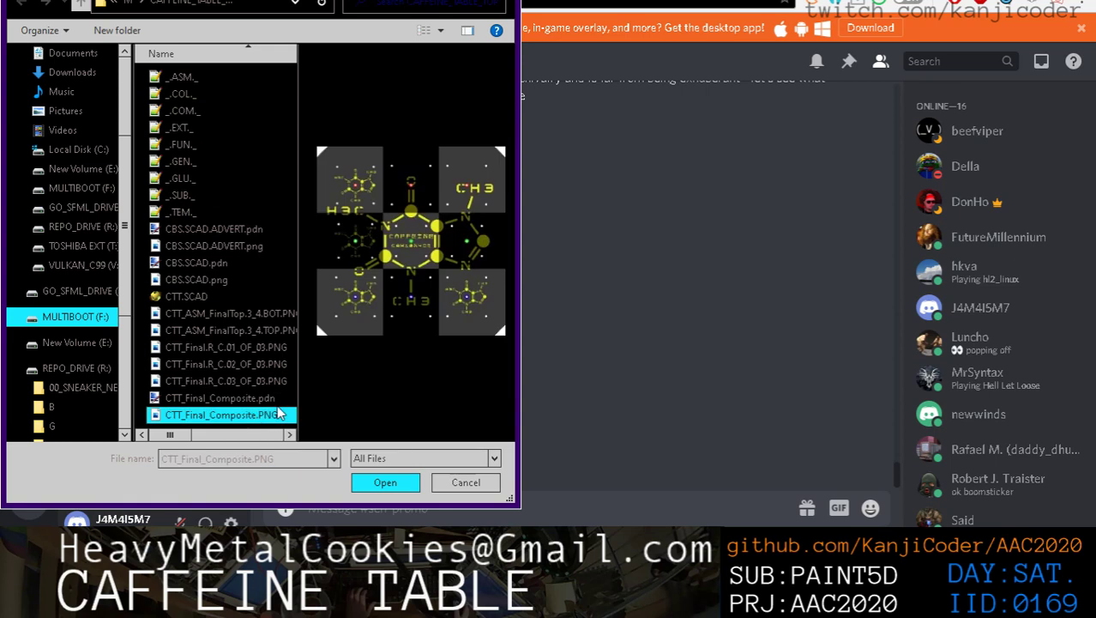
left_click(385, 483)
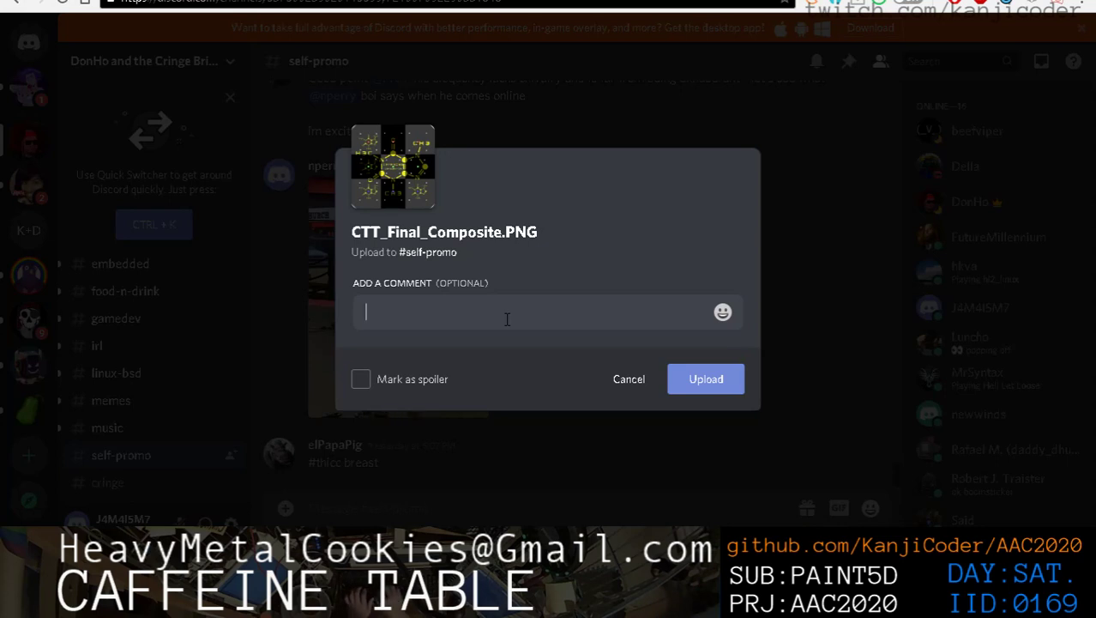
type("This is")
key("BackSpace")
key("BackSpace")
key("BackSpace")
key("BackSpace")
key("BackSpace")
key("BackSpace")
key("BackSpace")
Begin the image comment with "Plan: Cut all 9 of these panels, bolt them into the final table design. And then once bolted into place,"
type("Plan: Cut all")
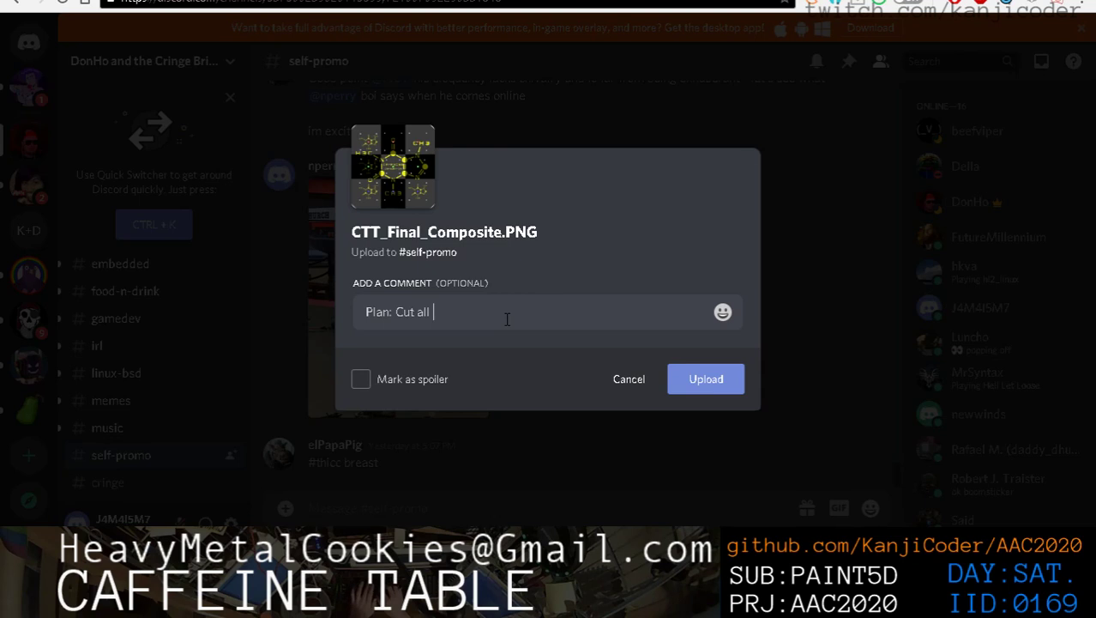
type(" 6")
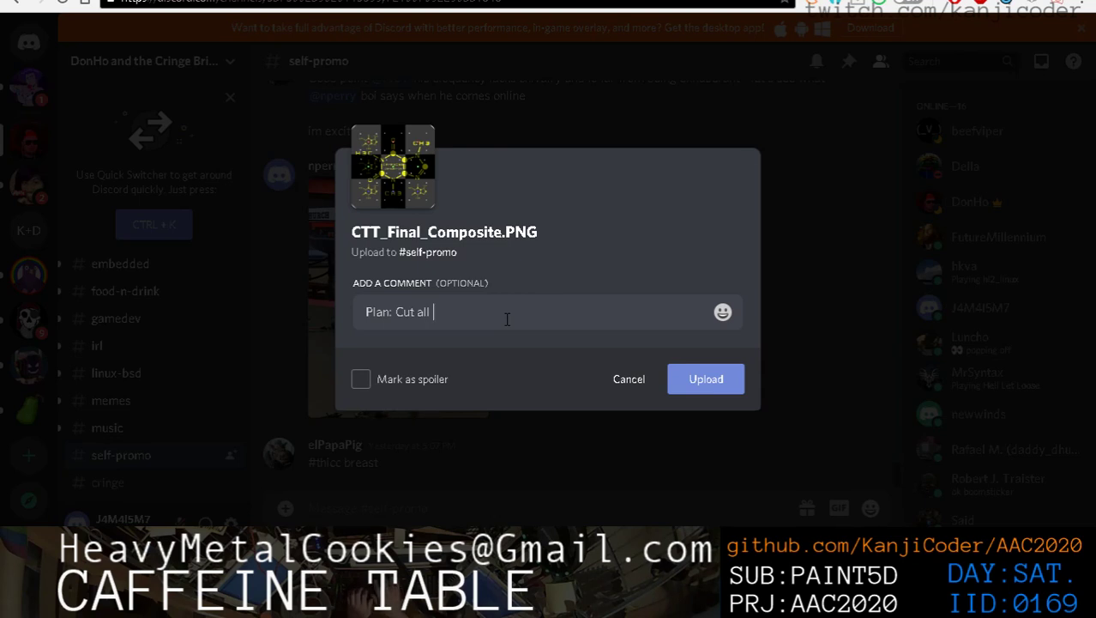
type("9 of these p")
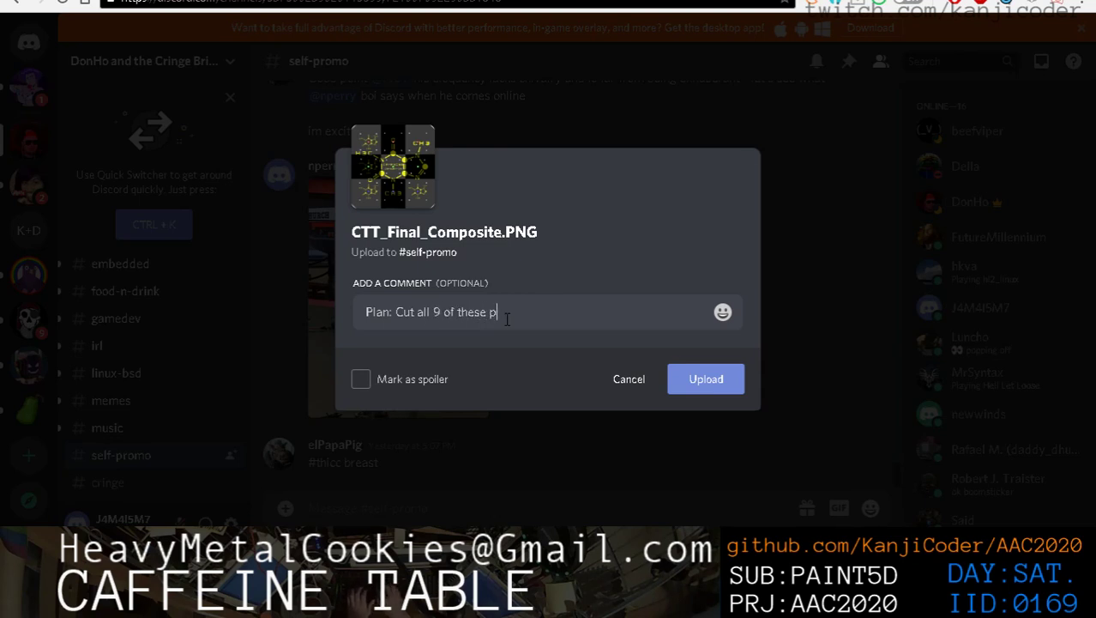
type("anels, bolt ")
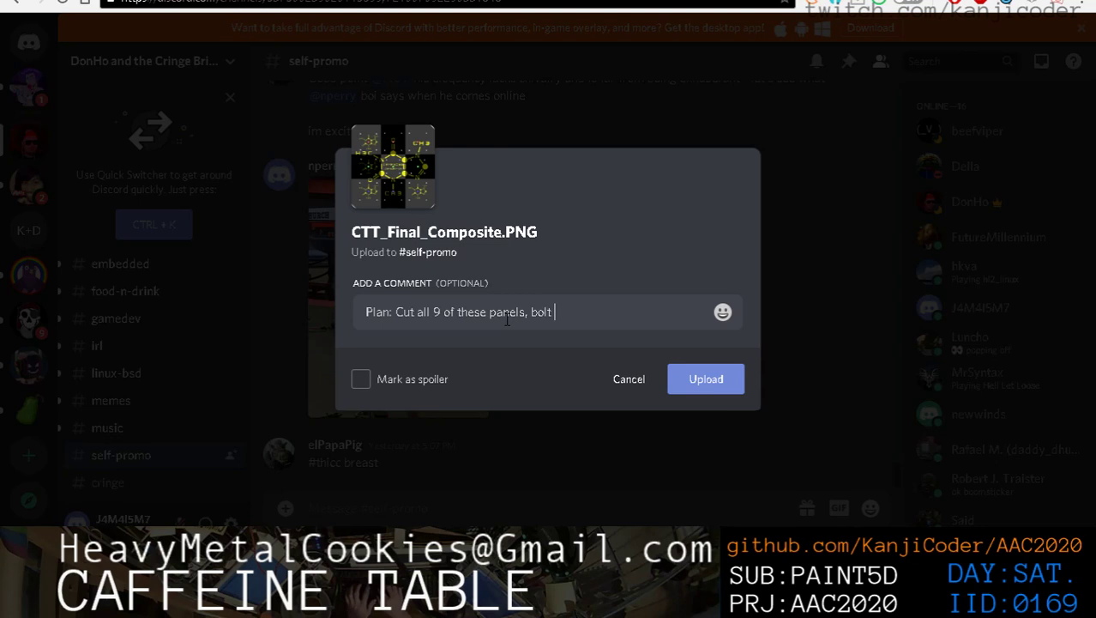
type("then into the final ")
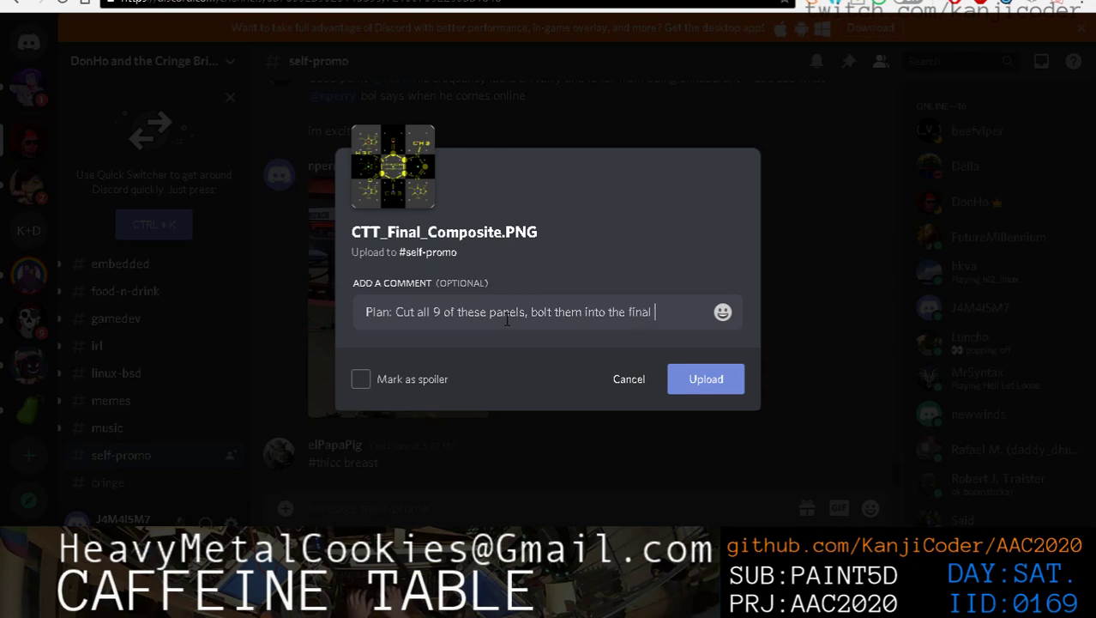
type("table design. ")
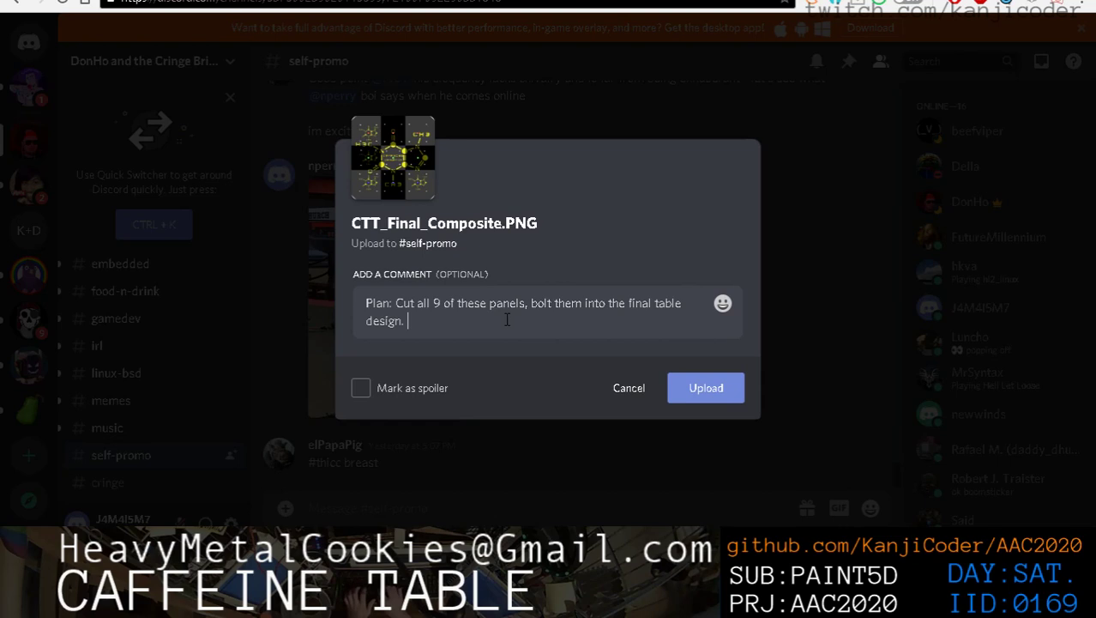
type("And then once bol")
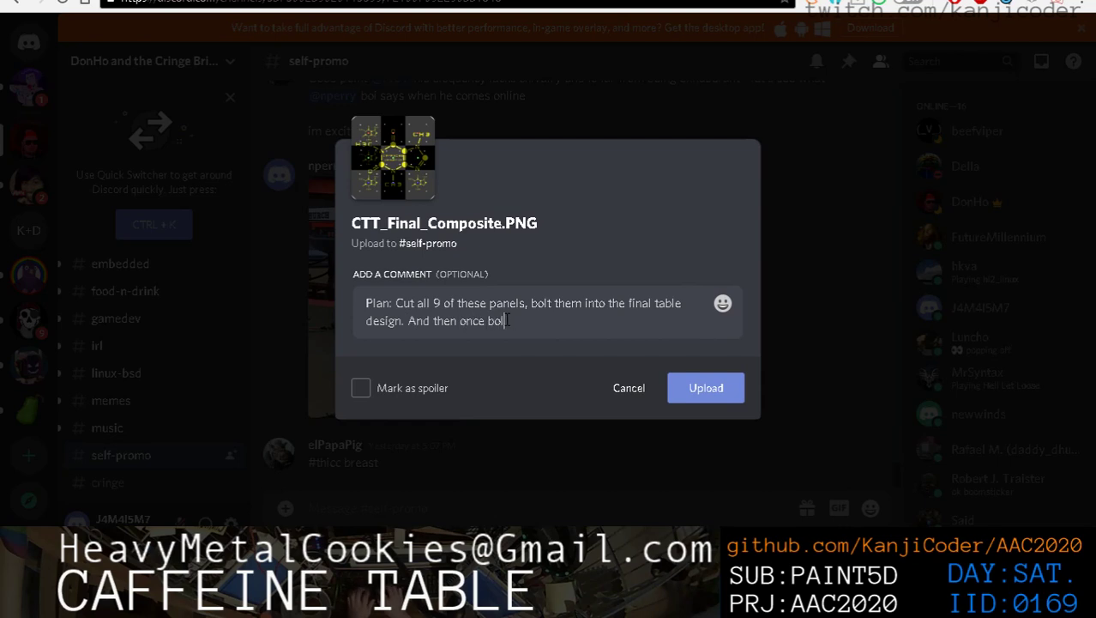
type("ted into place,")
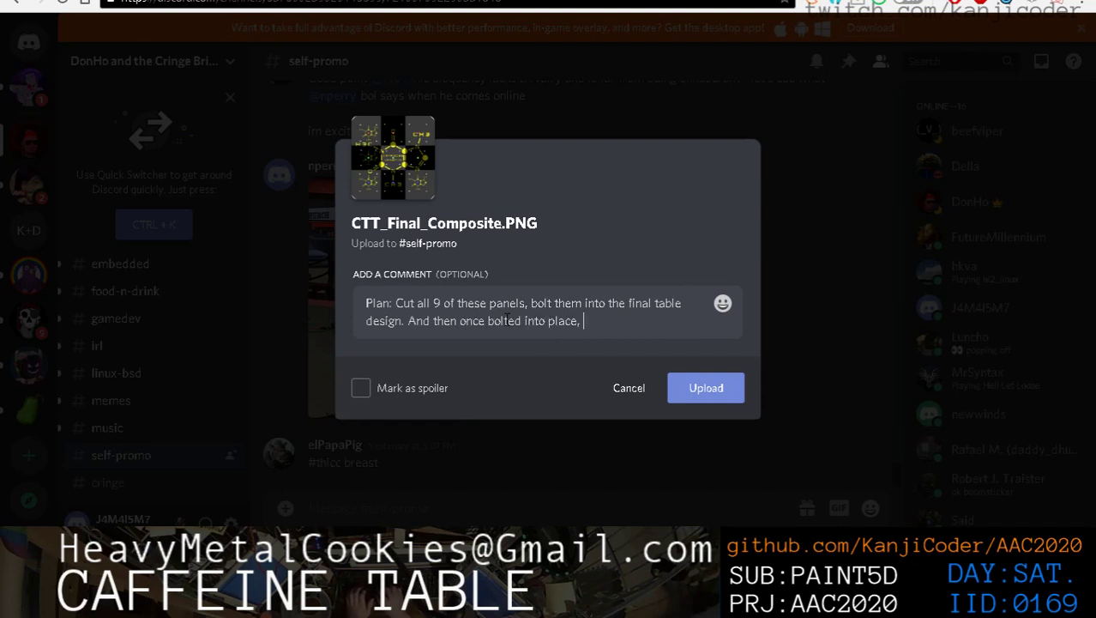
type(" cover ")
type("with ex")
type("epo")
key("BackSpace")
key("BackSpace")
key("BackSpace")
type("expoy turning")
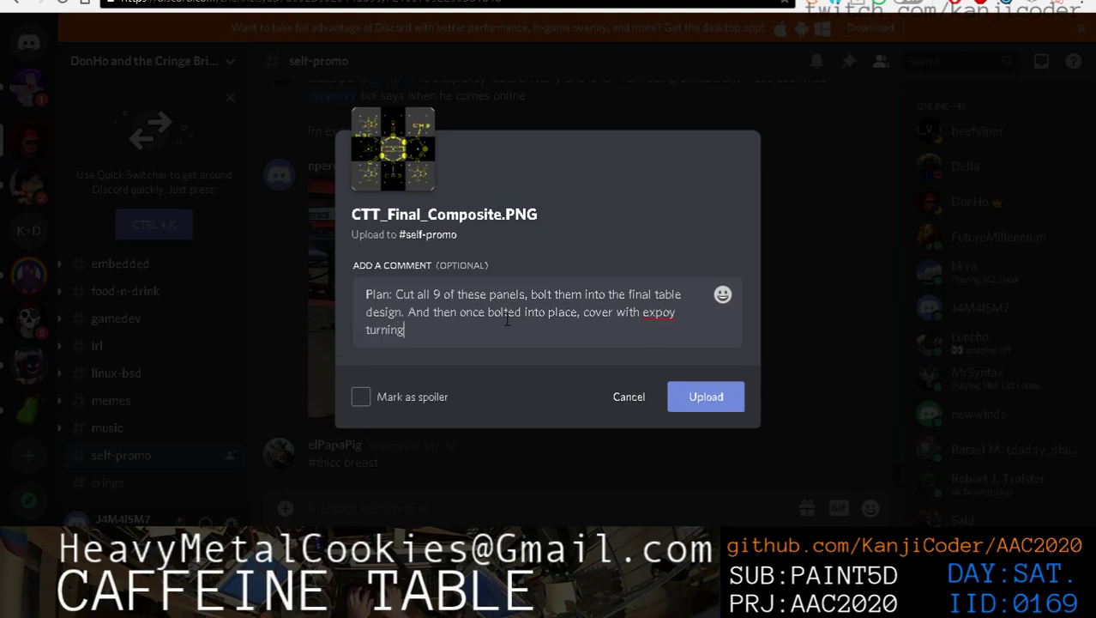
key("BackSpace")
key("BackSpace")
key("BackSpace")
key("BackSpace")
key("BackSpace")
key("BackSpace")
key("BackSpace")
key("BackSpace")
key("BackSpace")
key("BackSpace")
key("BackSpace")
key("BackSpace")
key("BackSpace")
key("BackSpace")
key("BackSpace")
key("BackSpace")
key("BackSpace")
key("BackSpace")
key("BackSpace")
key("BackSpace")
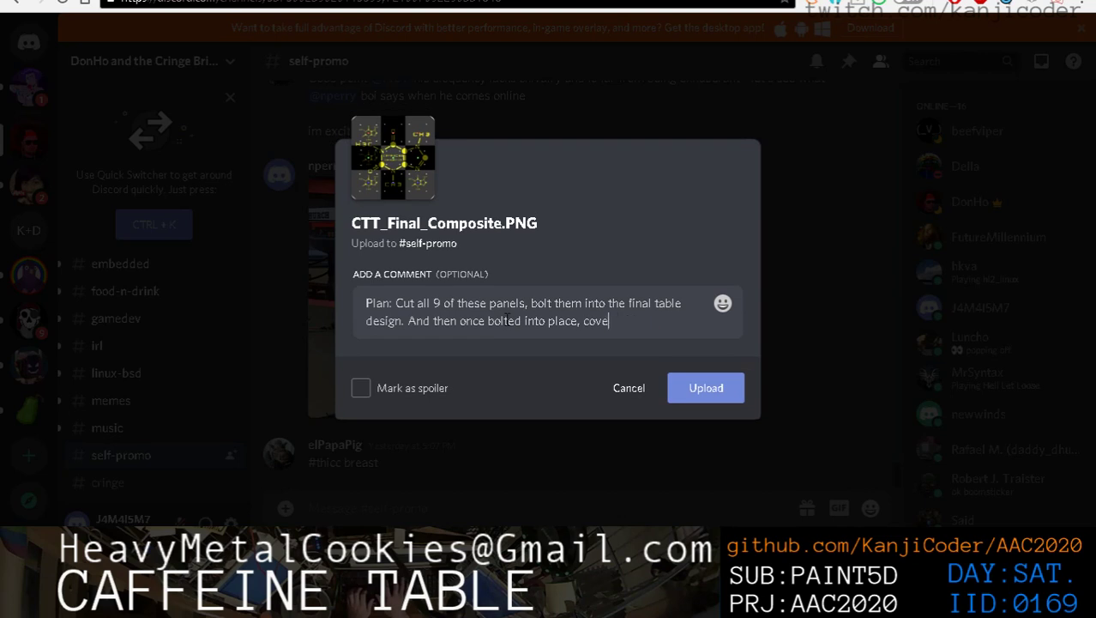
Finish the comment with "cover with epoxy, making the entire table top one surface." and upload the image
type("over with epoxy, makin")
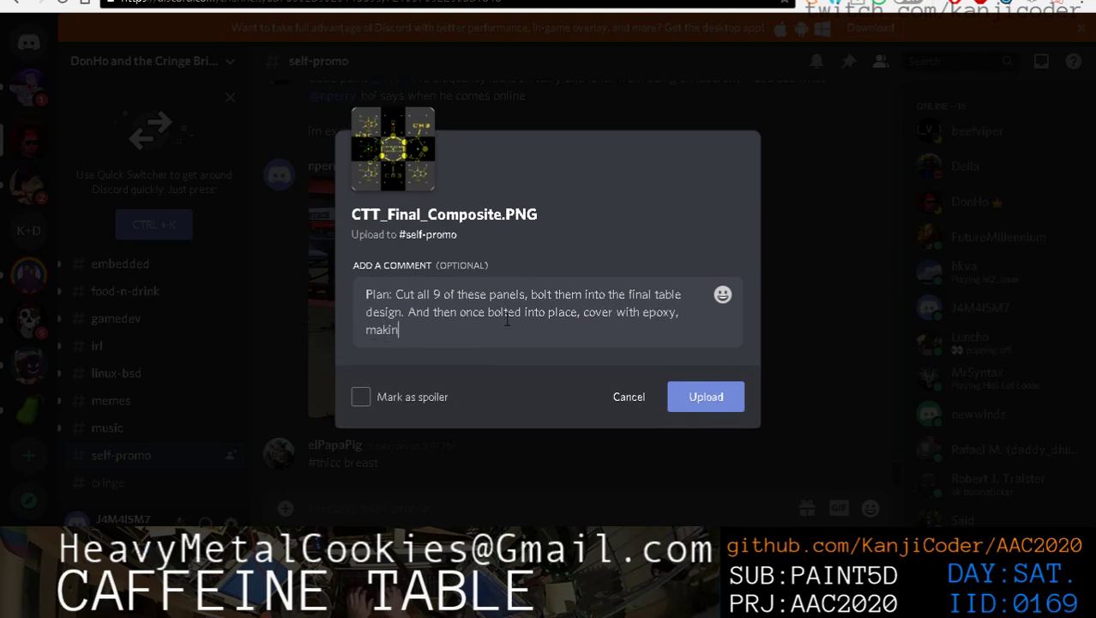
type("g the entire table top one ")
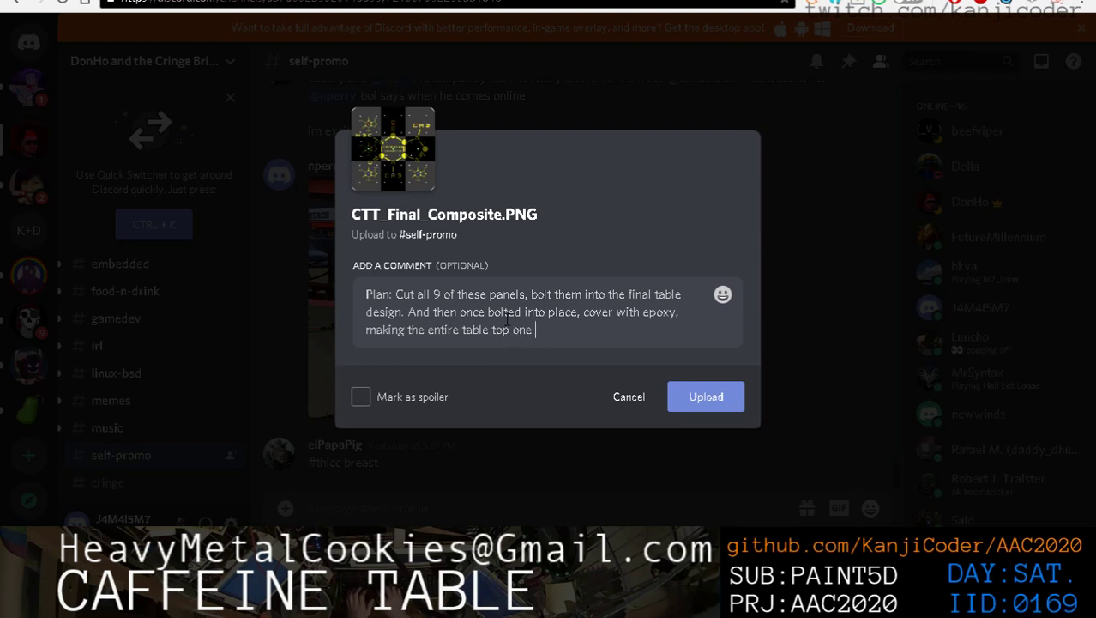
type("surface.")
key("Return")
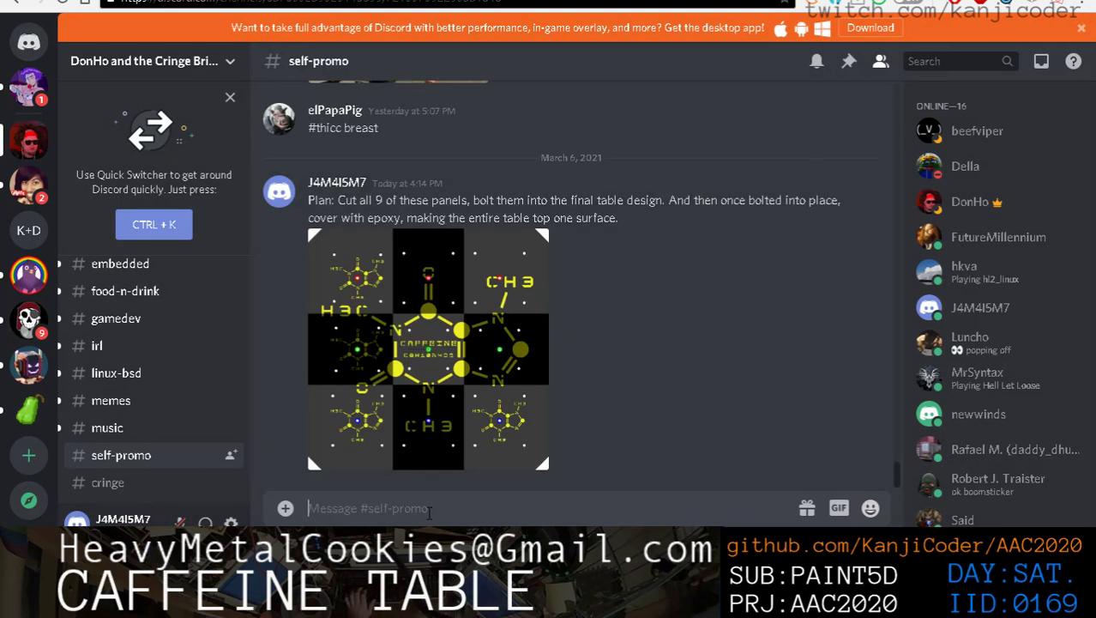
Start a follow-up message with "Kinda weird to go "modular" but then "glue it together". But I think a"
type("Kinda weird...")
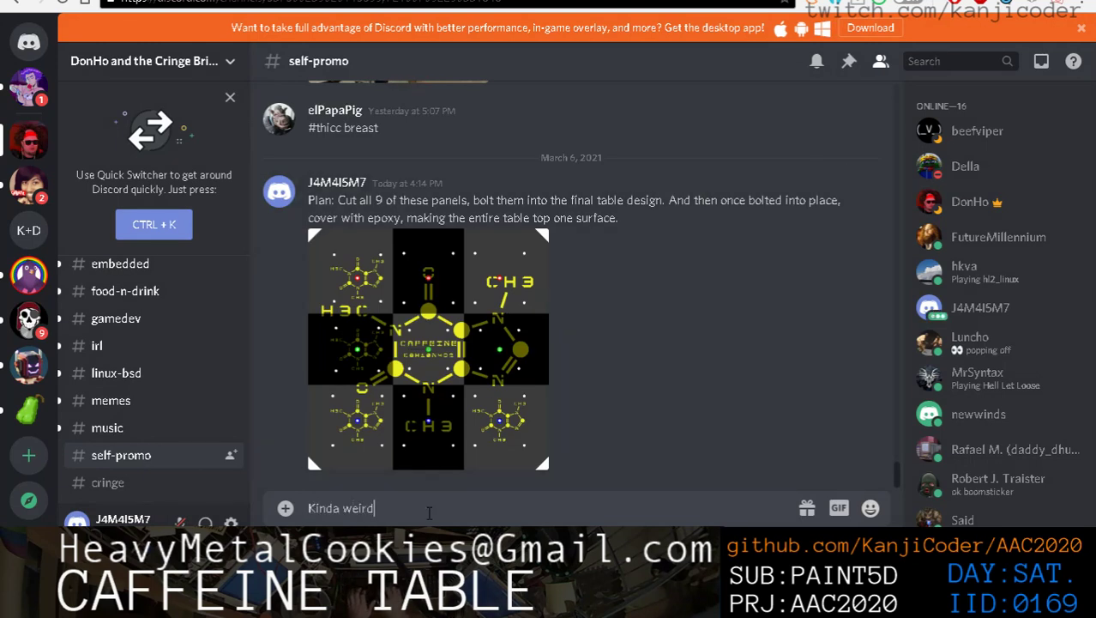
key("BackSpace")
key("BackSpace")
key("BackSpace")
key("BackSpace")
type("to go \"modular\" but then")
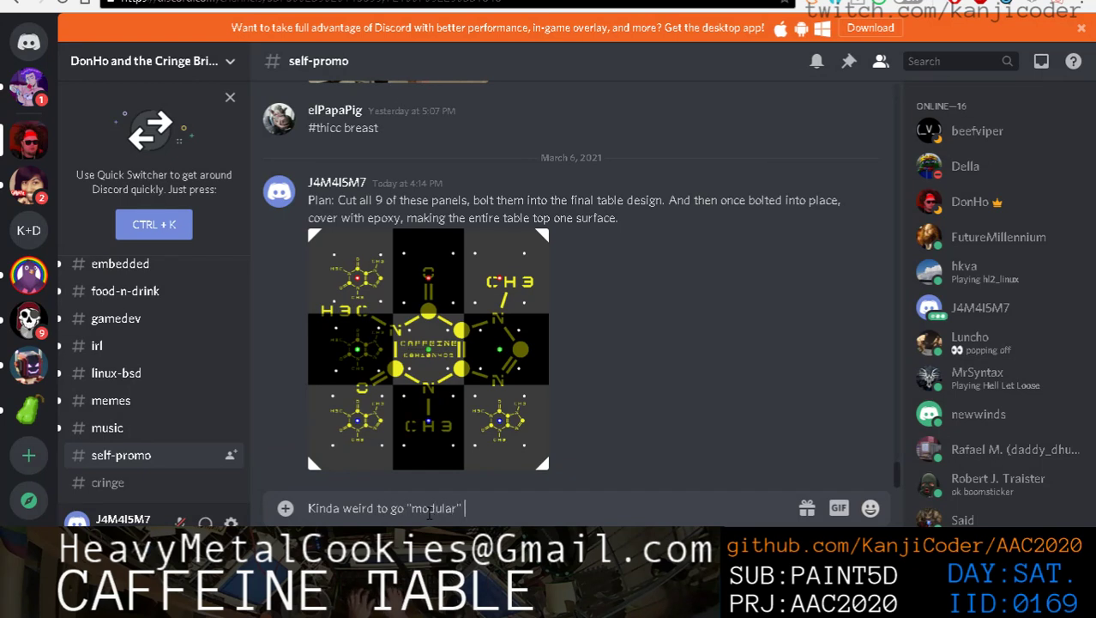
type(" \"glue")
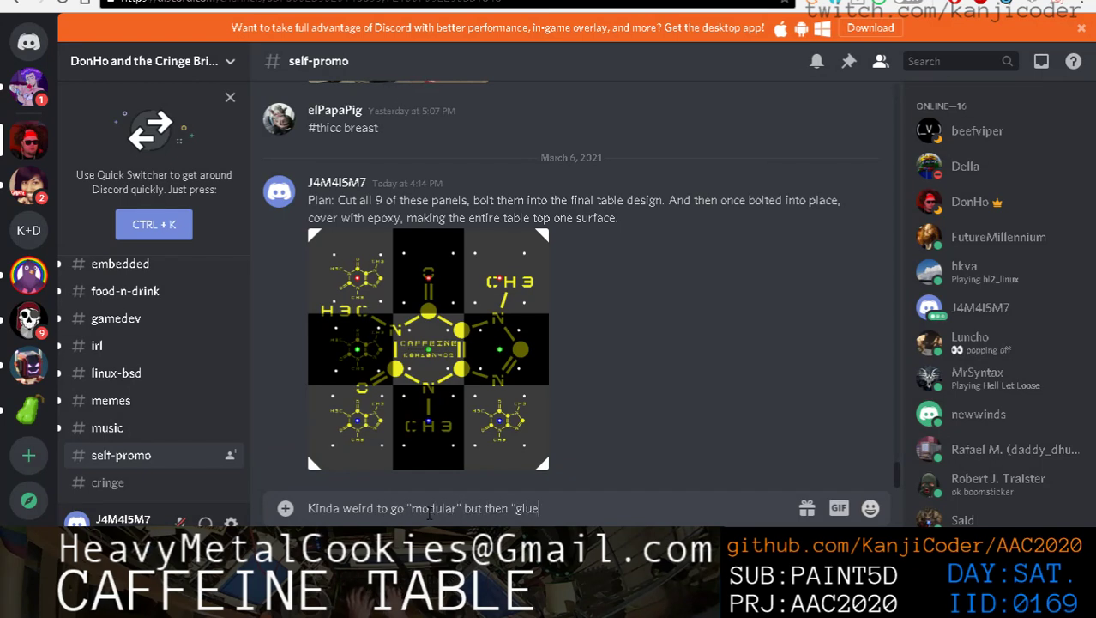
type(" it toget")
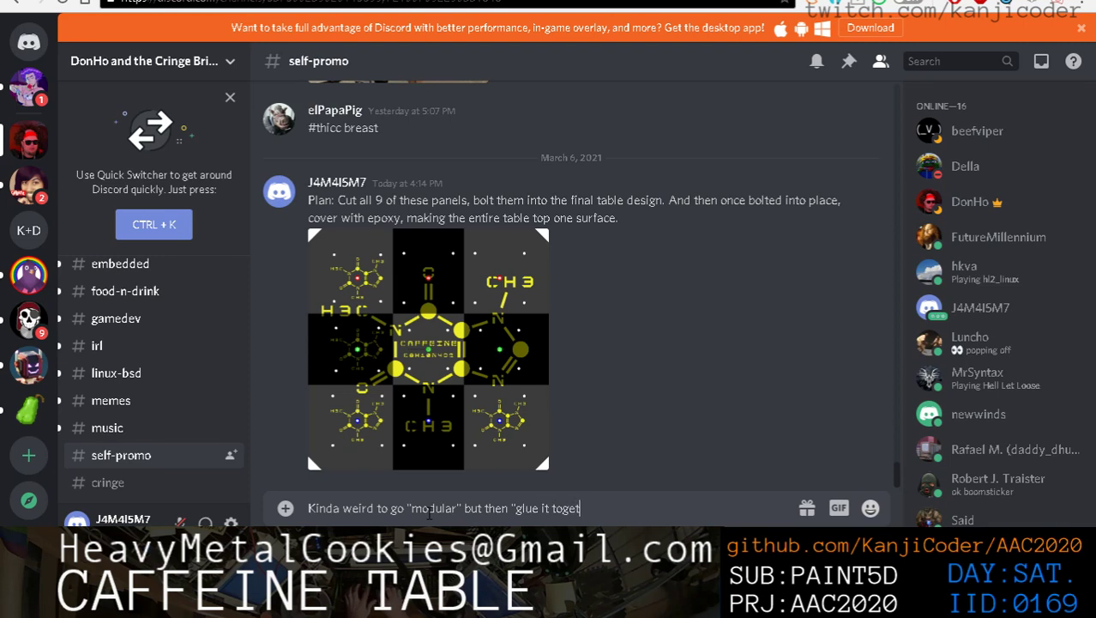
key("BackSpace")
key("BackSpace")
type("ether\". But I think a ")
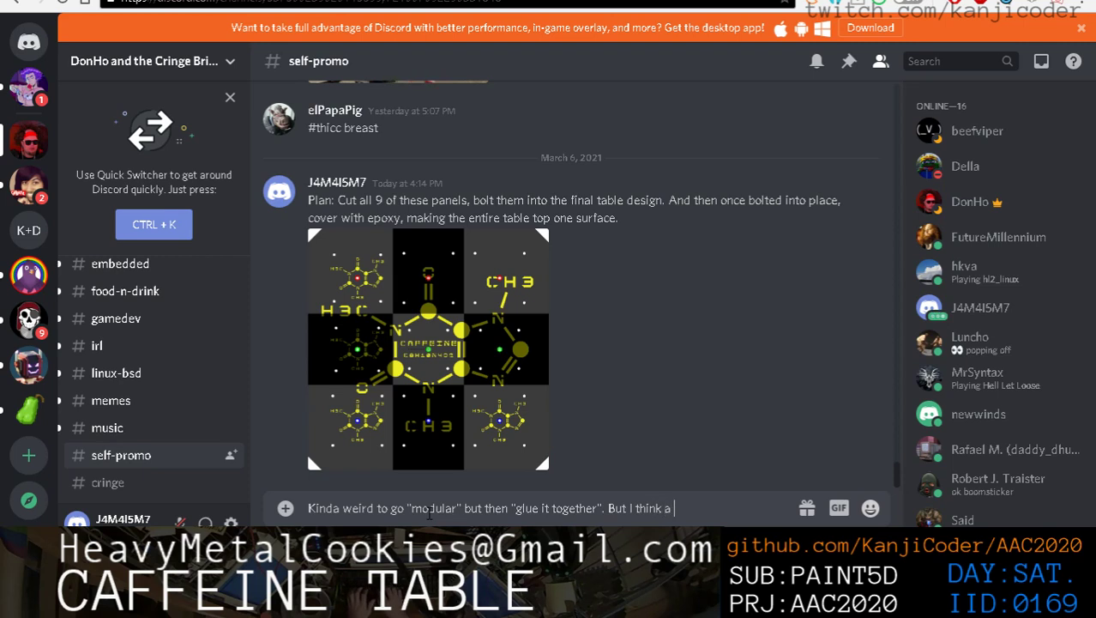
Finish the message with "table having lots of seams on it is kinda bad if one were to spill stuff on it." and send it
type("table having lots of")
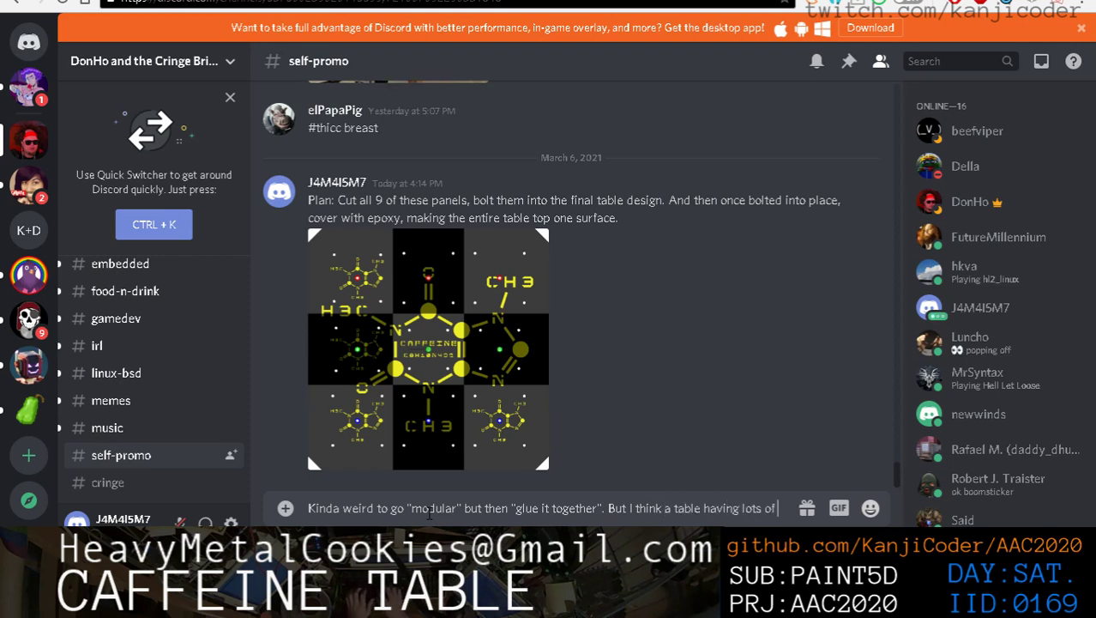
type(" seams on it")
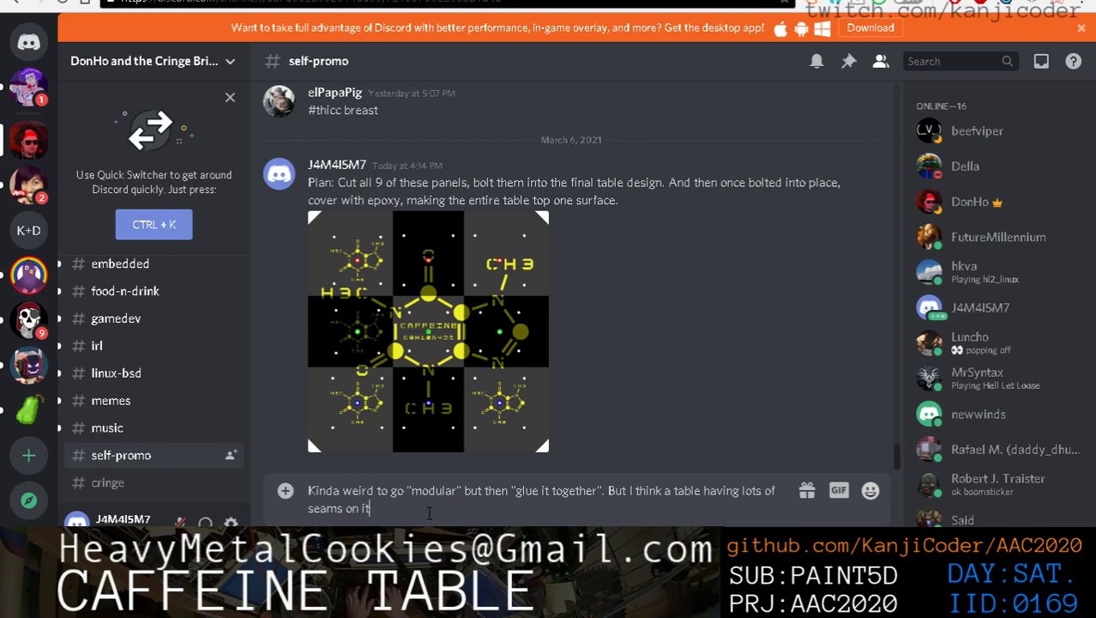
type(" is kinda bad if")
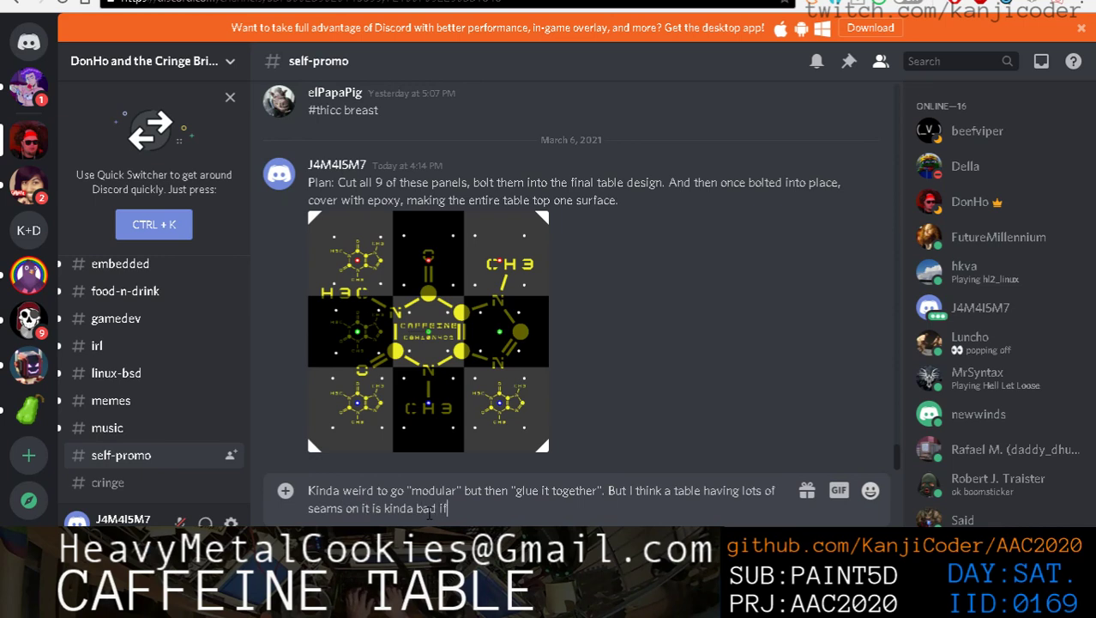
type(" one were to sp")
key("BackSpace")
type("were to spill stuf on")
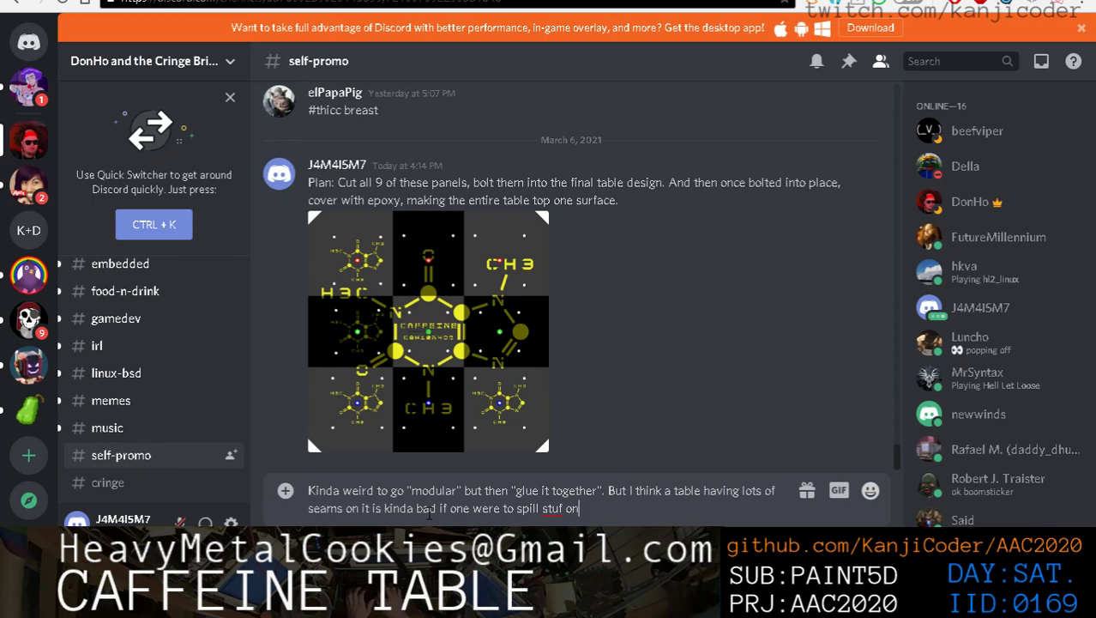
type("f on it.")
key("Return")
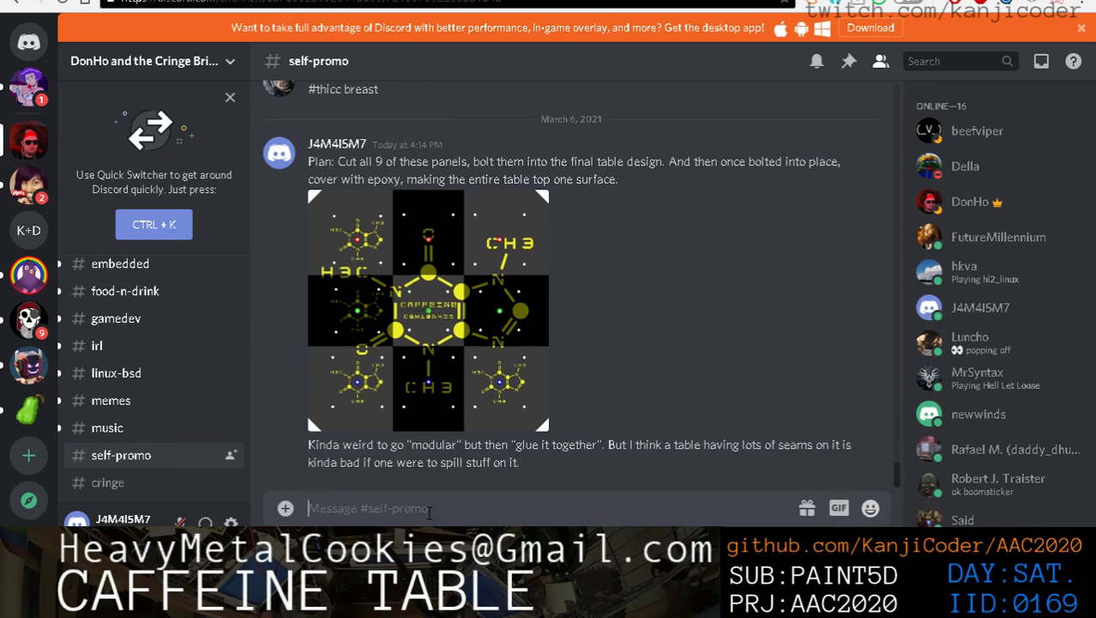
Start another message with "Also... trying to figure out if I should put this project on hold"
type("Als")
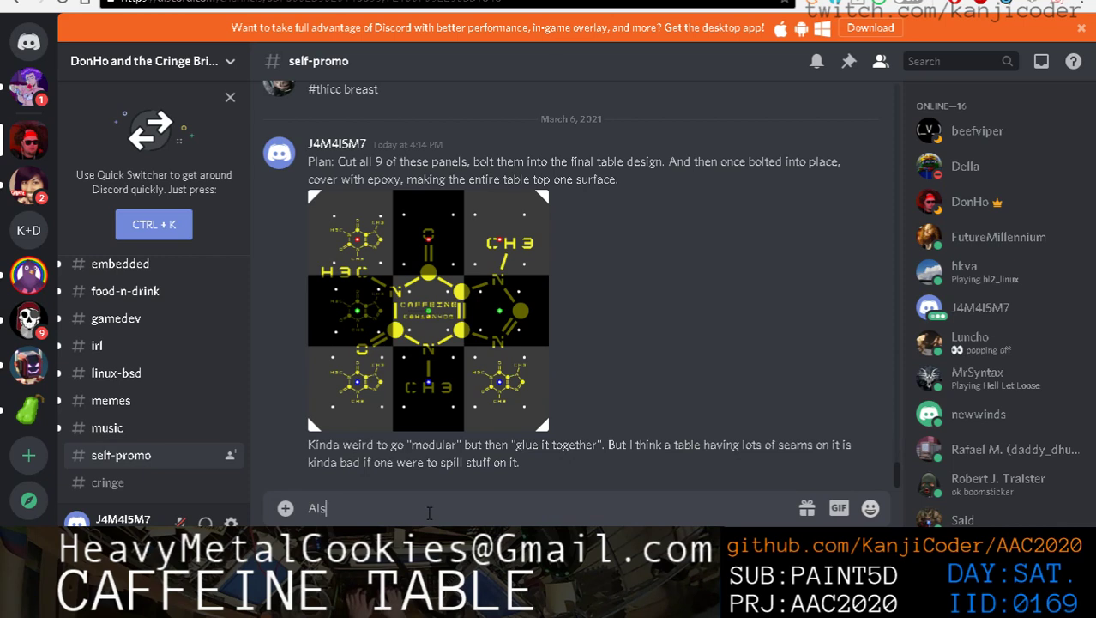
type("o...")
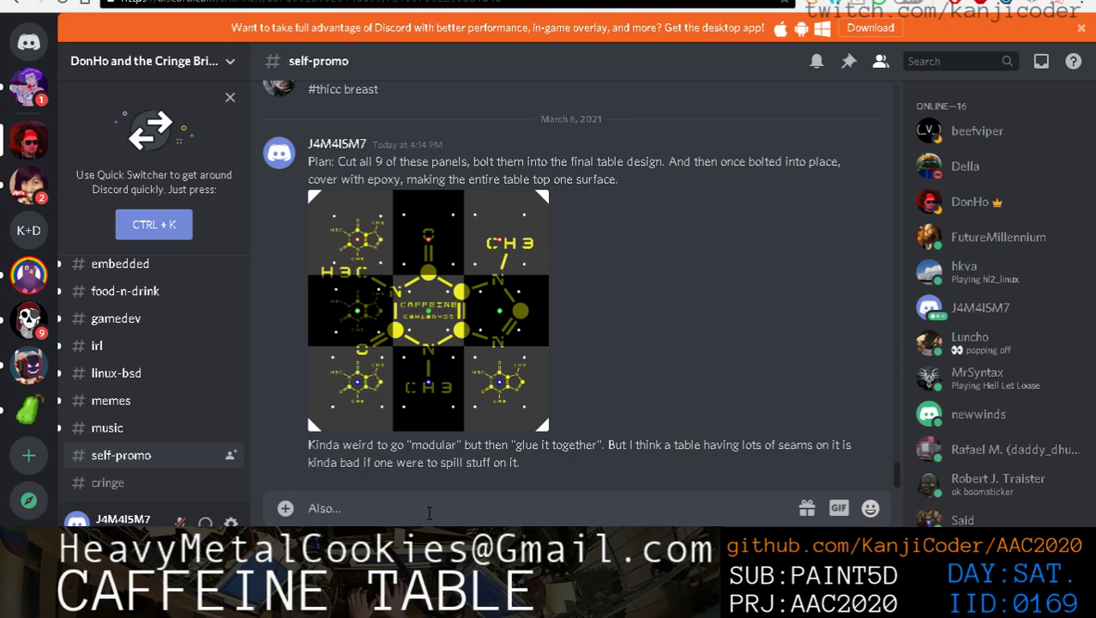
type("trying to ")
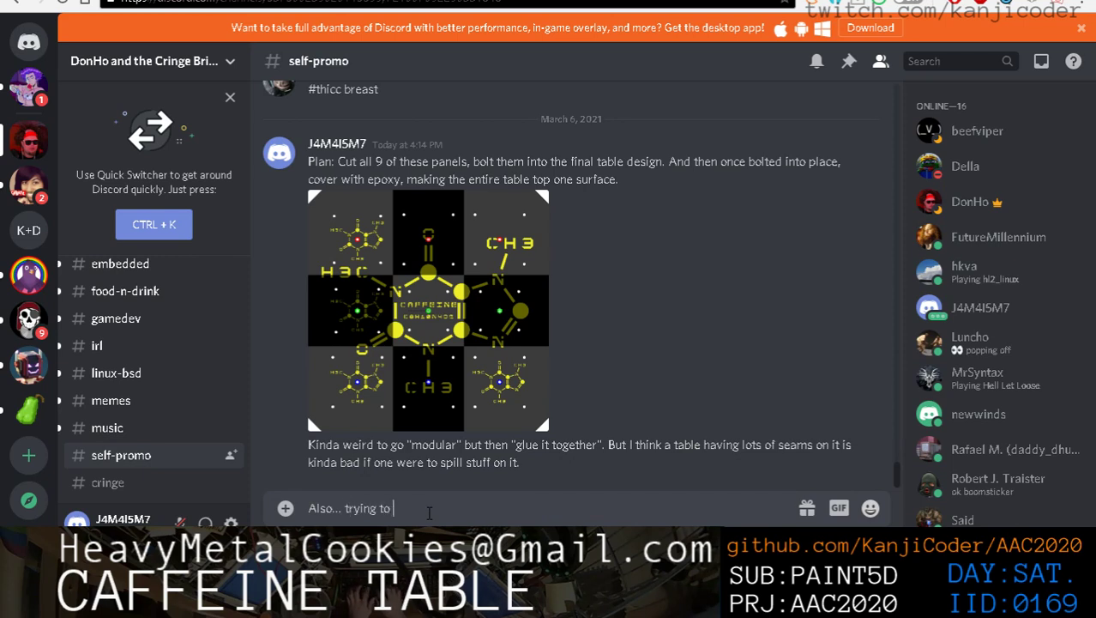
type("figure out if I sho")
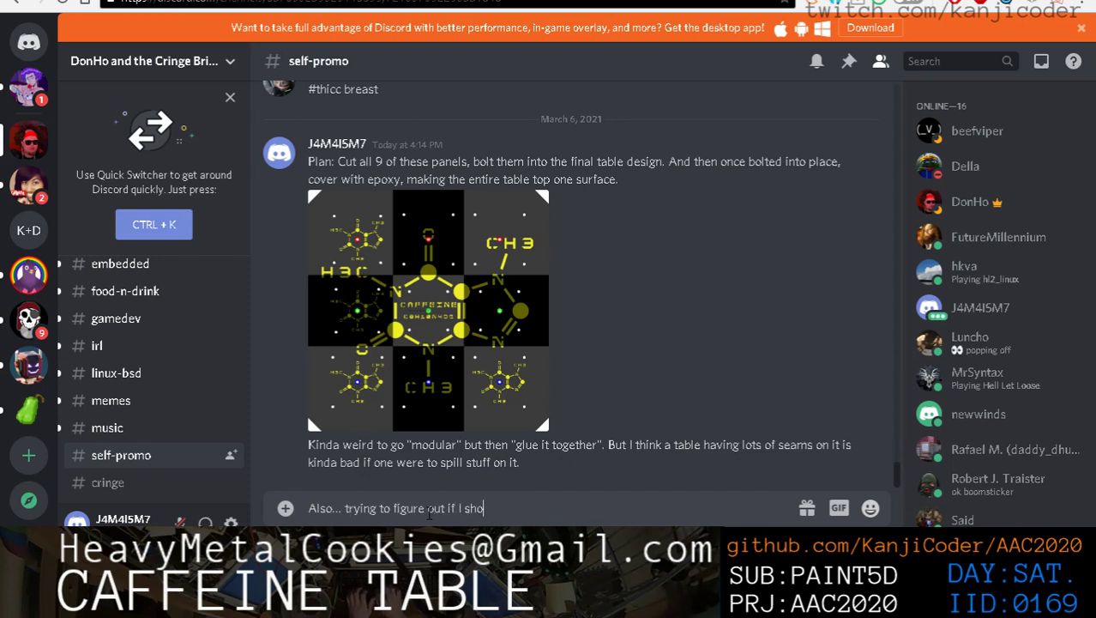
type("uld put this porjec")
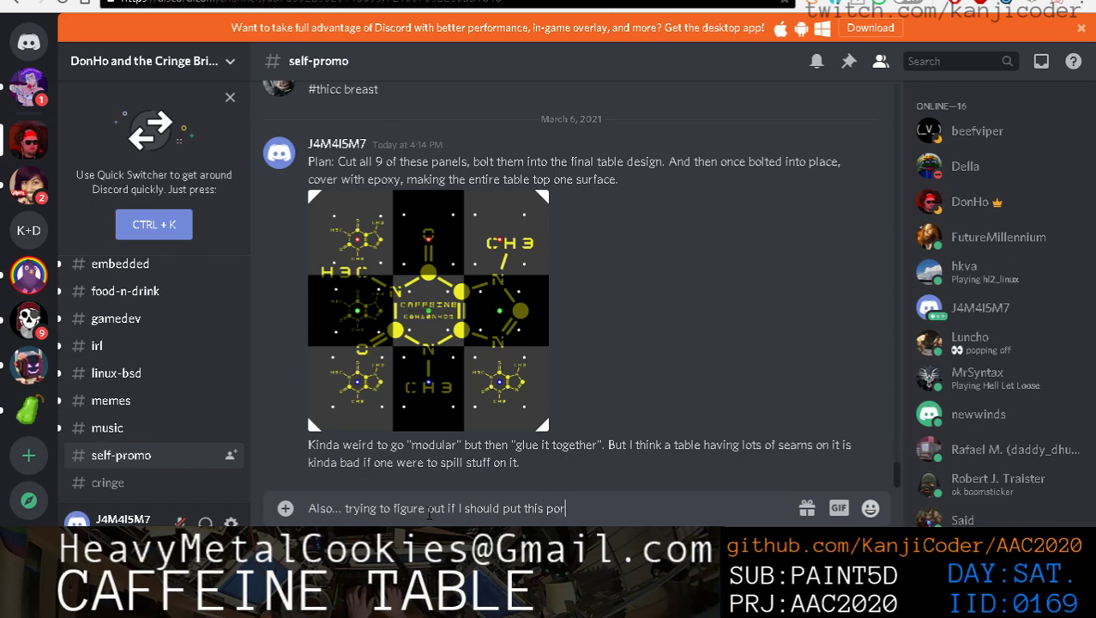
key("BackSpace")
key("BackSpace")
key("BackSpace")
key("BackSpace")
key("BackSpace")
type("roject on hold an")
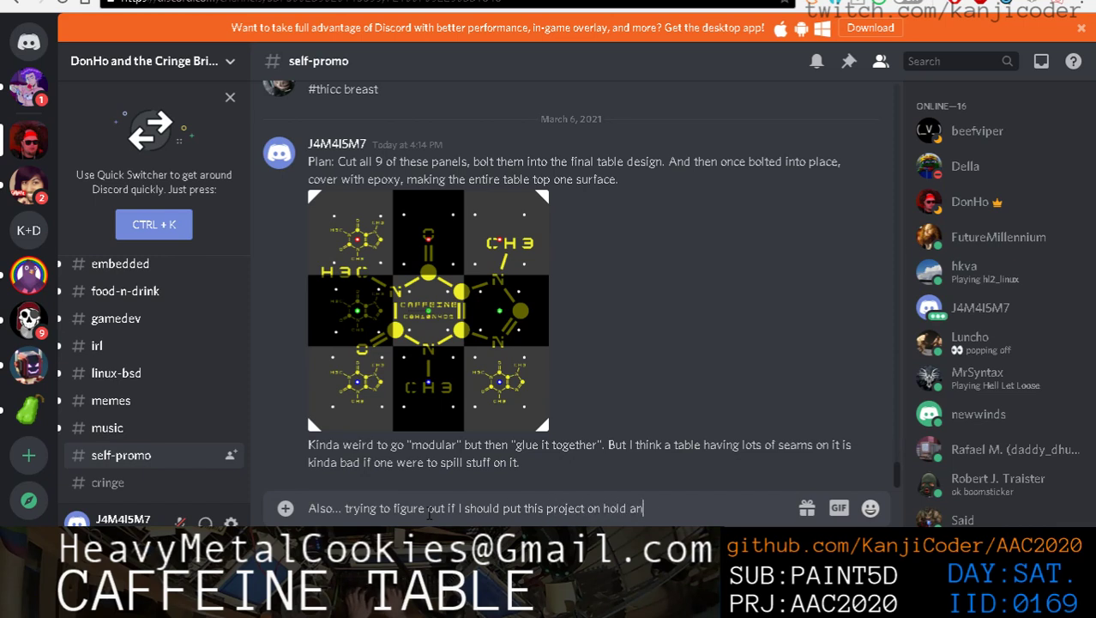
Continue the message with "and shoot for some smaller projects that can make me less money but NOW rather than this pro"
type("d shoot for some m")
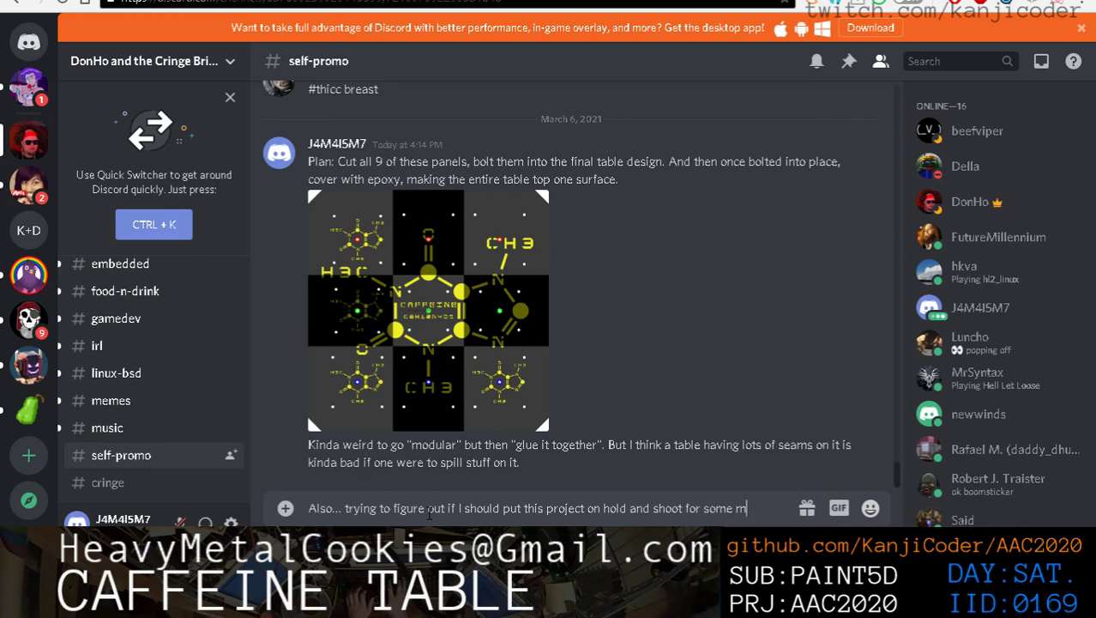
key("BackSpace")
type("smaller pro")
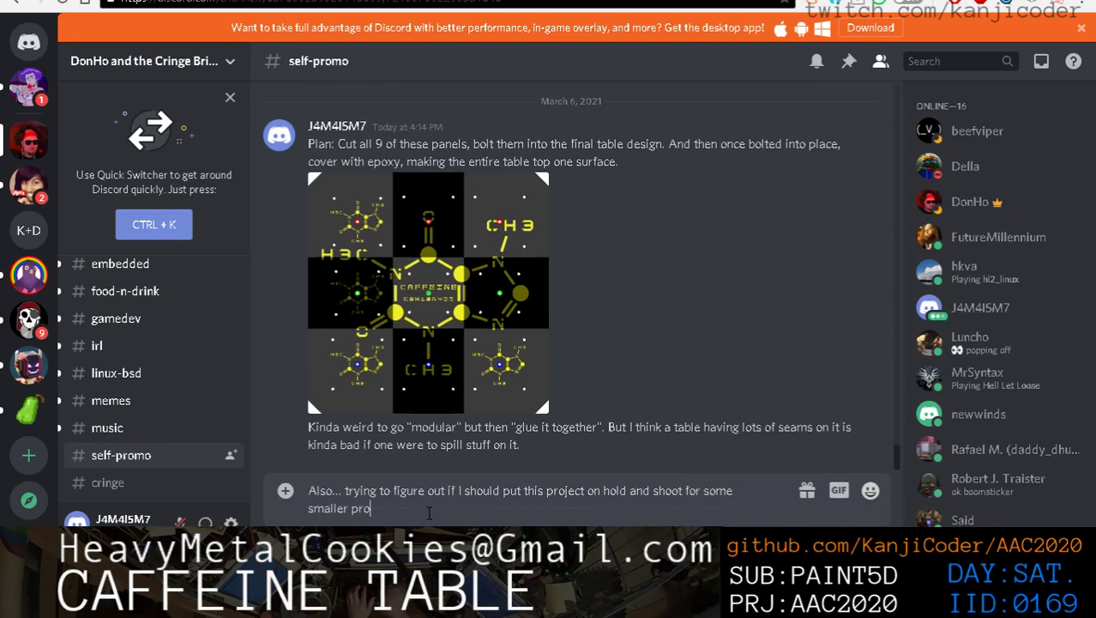
type("jects that can")
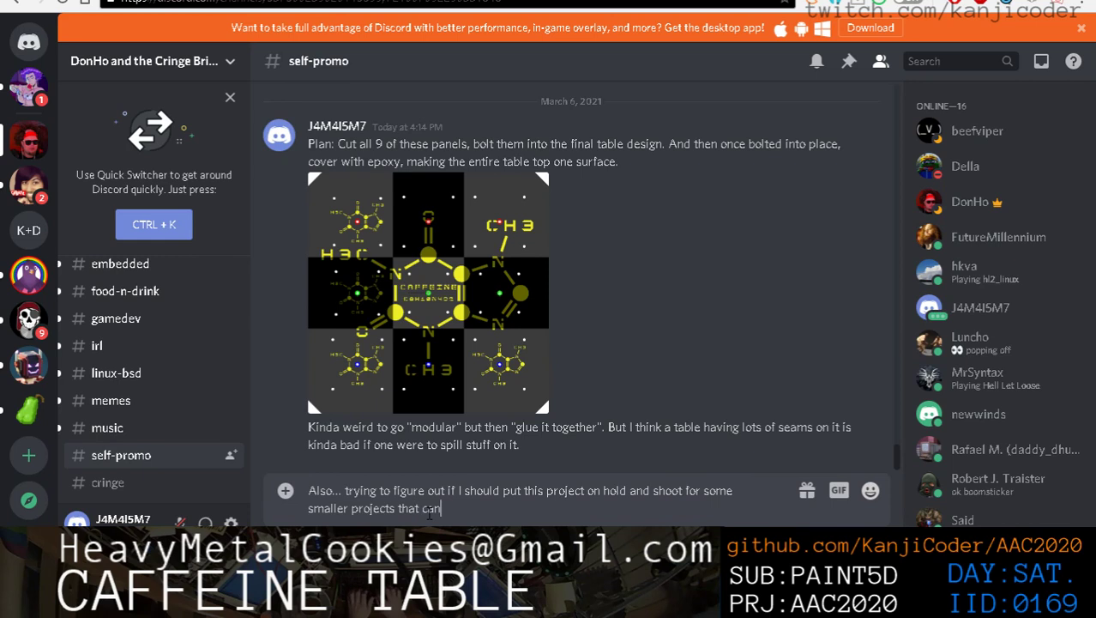
type(" make me ")
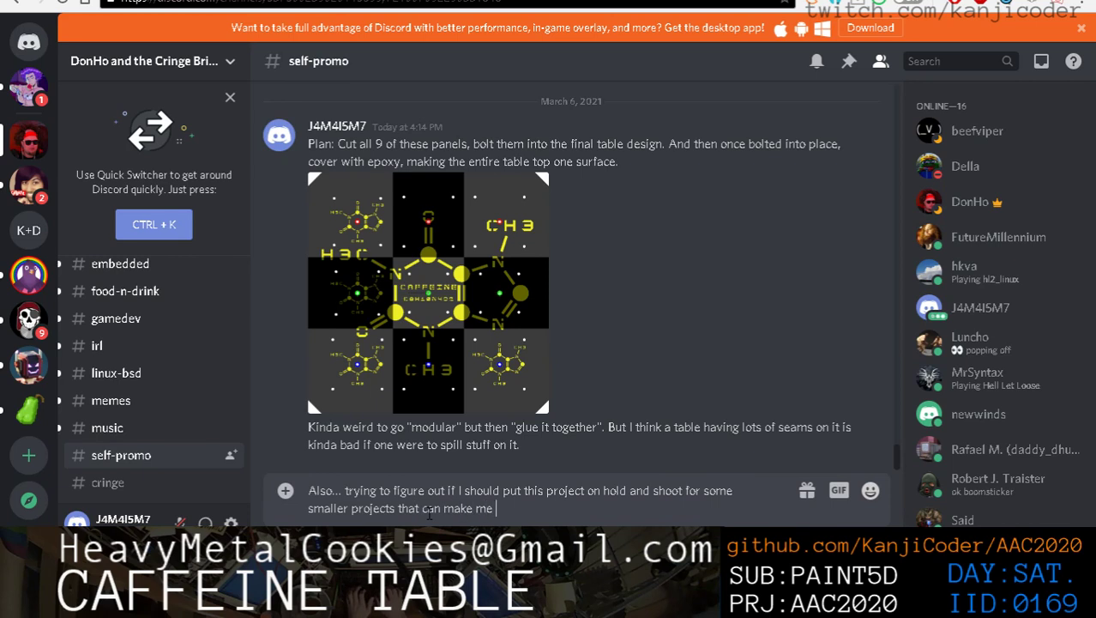
type("mess money but NOW ")
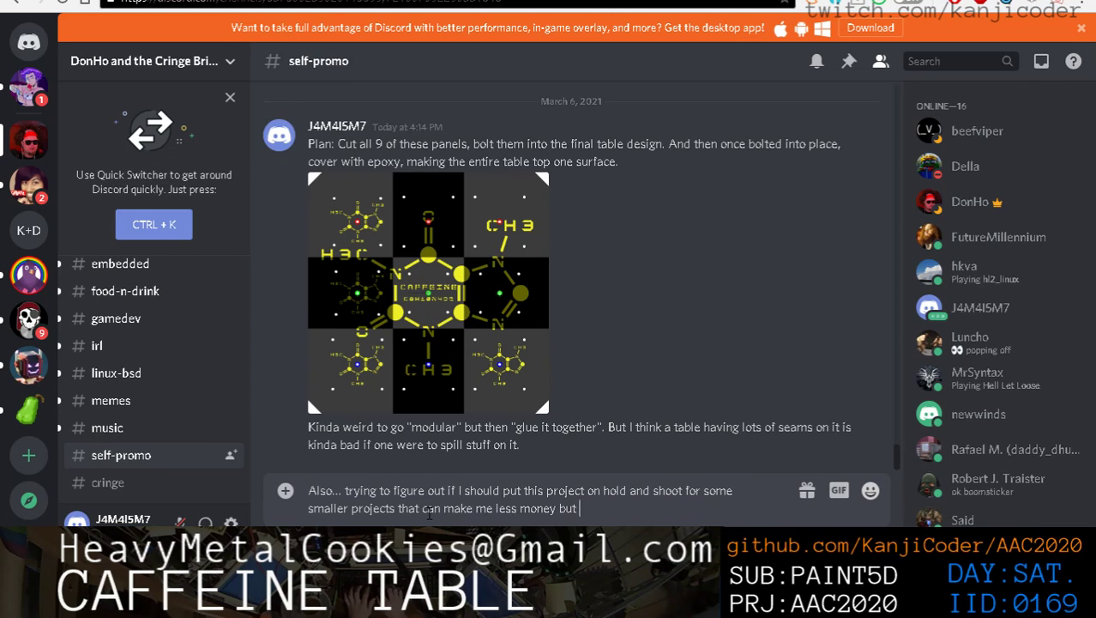
type("rather than this pro")
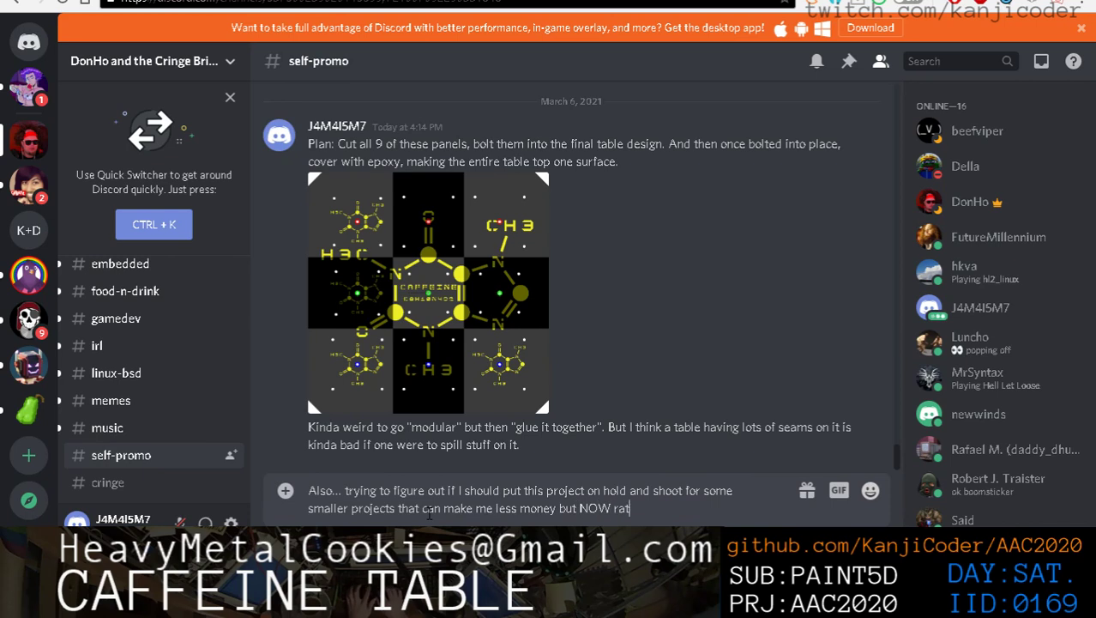